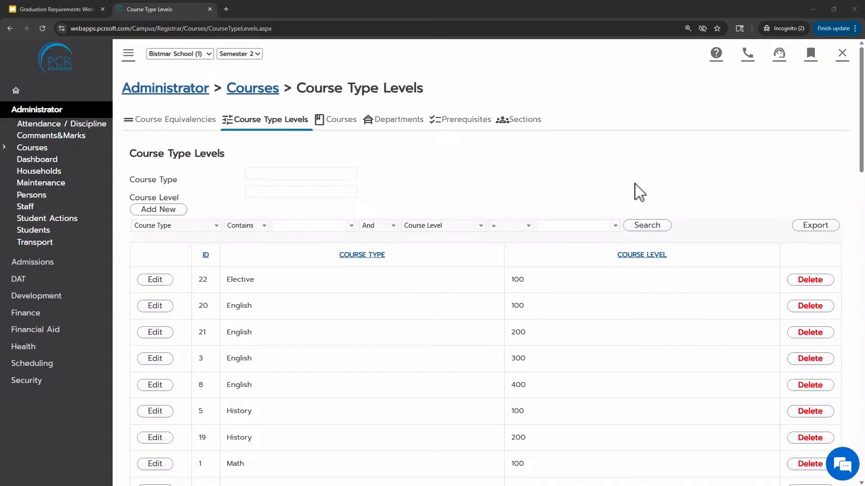
Review the existing course types and levels in the Course Type Levels list
scroll(586, 198, down, 2)
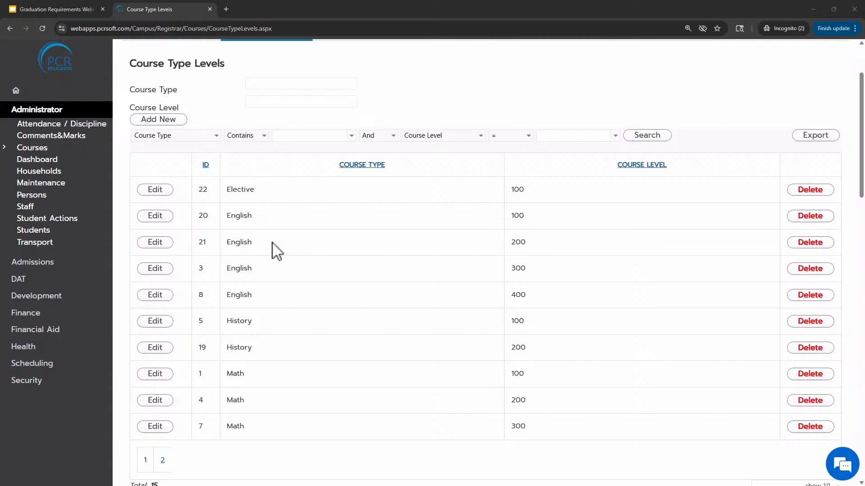
double_click(229, 220)
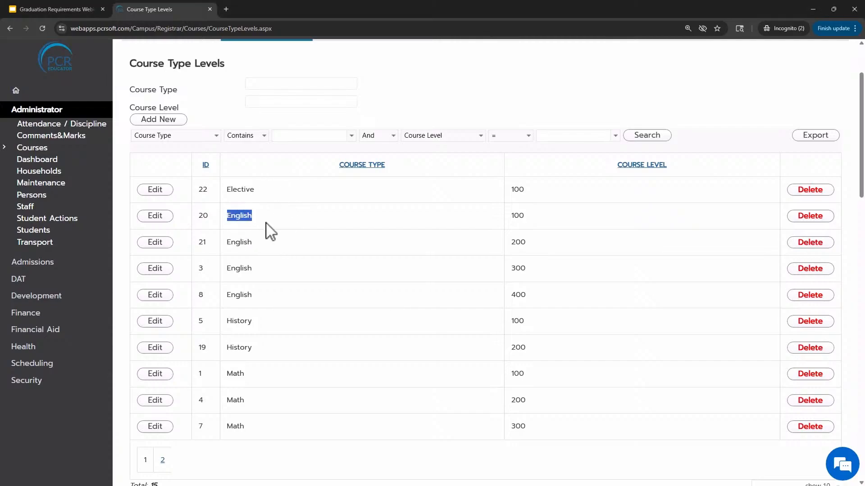
click(267, 231)
scroll(296, 327, up, 1)
scroll(296, 326, down, 1)
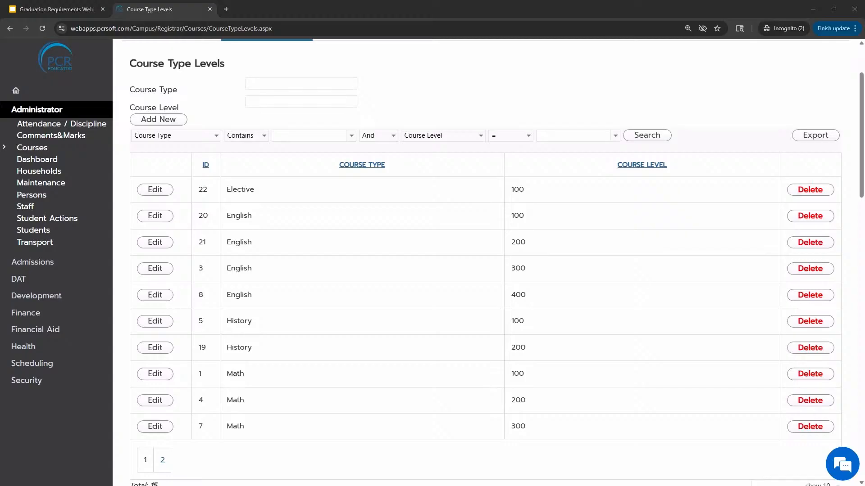
scroll(378, 280, up, 2)
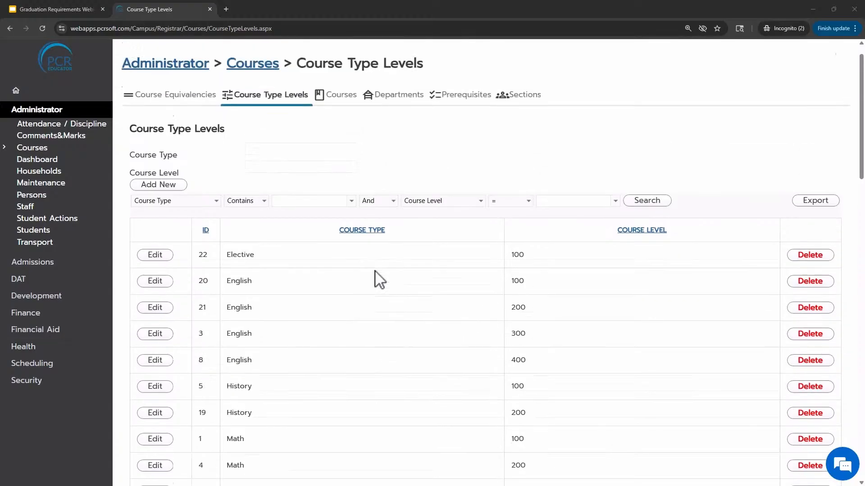
Enter course type Math and course level 50 in the new course type level fields without adding it
click(353, 319)
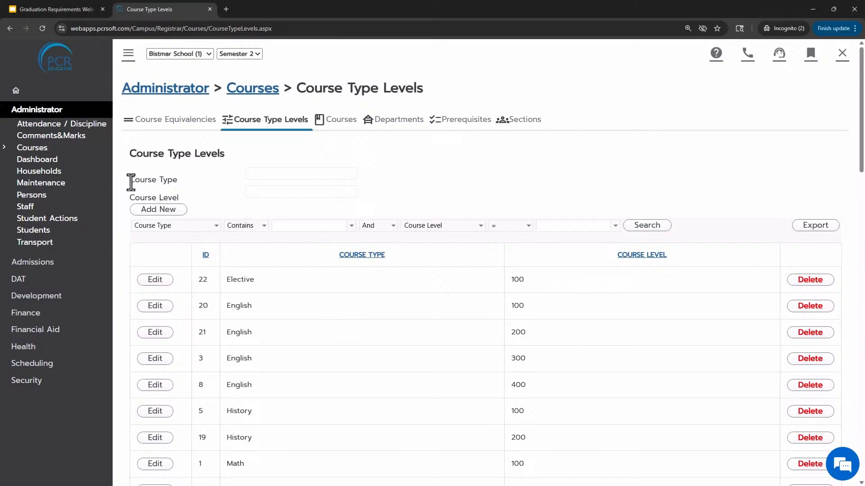
drag(129, 182, 185, 189)
click(271, 173)
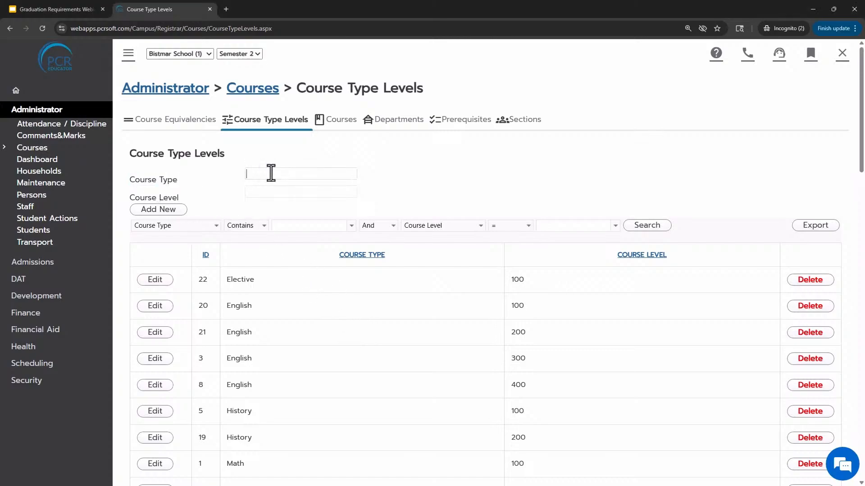
click(249, 190)
text(Math)
click(267, 194)
text(100)
key(BackSpace)
key(BackSpace)
key(BackSpace)
text(50)
Open the Courses list and review each course's type and level
click(25, 148)
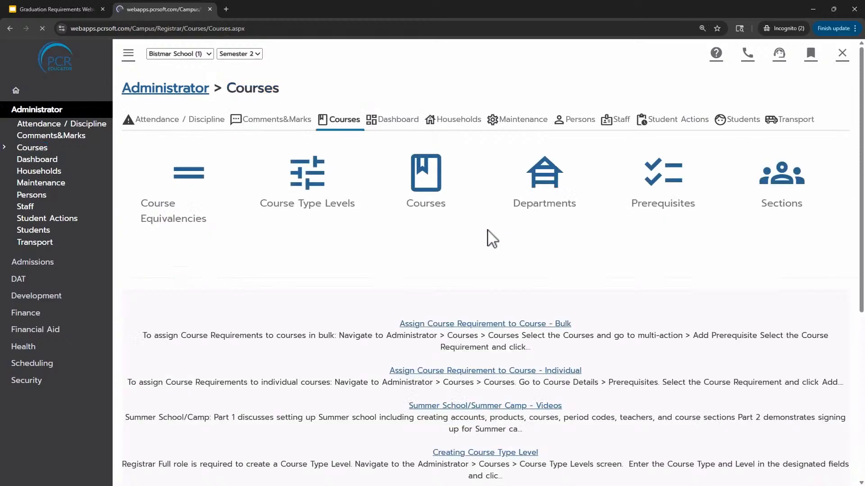
click(421, 199)
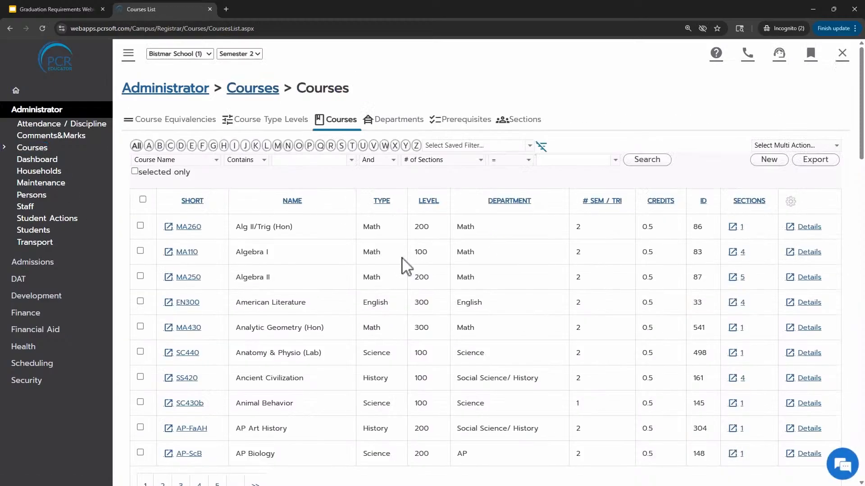
scroll(402, 258, down, 2)
scroll(368, 251, up, 1)
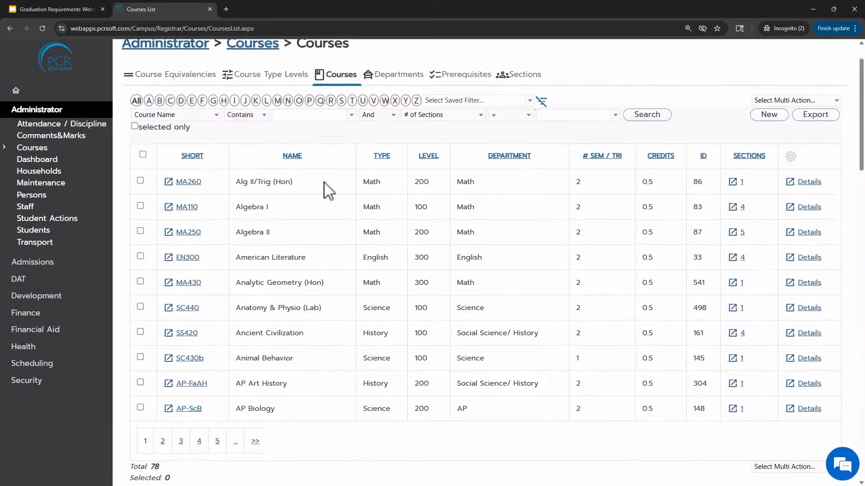
drag(251, 207, 430, 206)
click(388, 220)
drag(356, 232, 379, 232)
click(405, 232)
Open the Alg II/Trig (Hon) course details and view the available Type-Level options
click(790, 182)
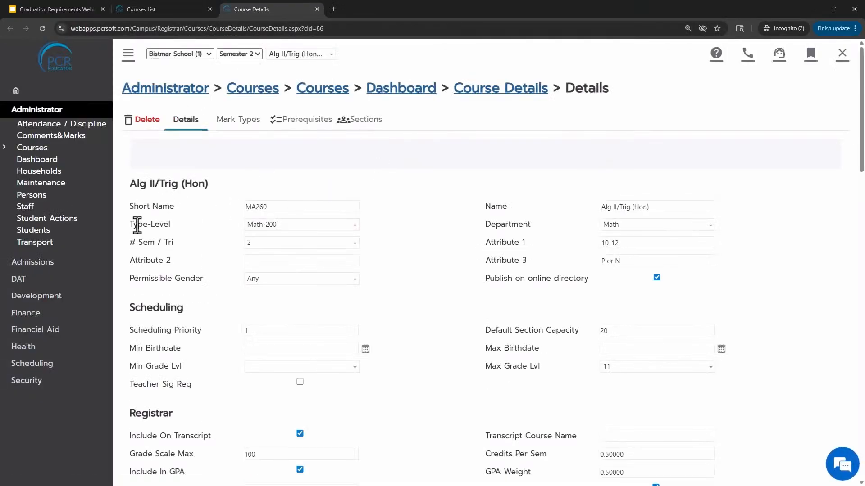
drag(133, 226, 174, 229)
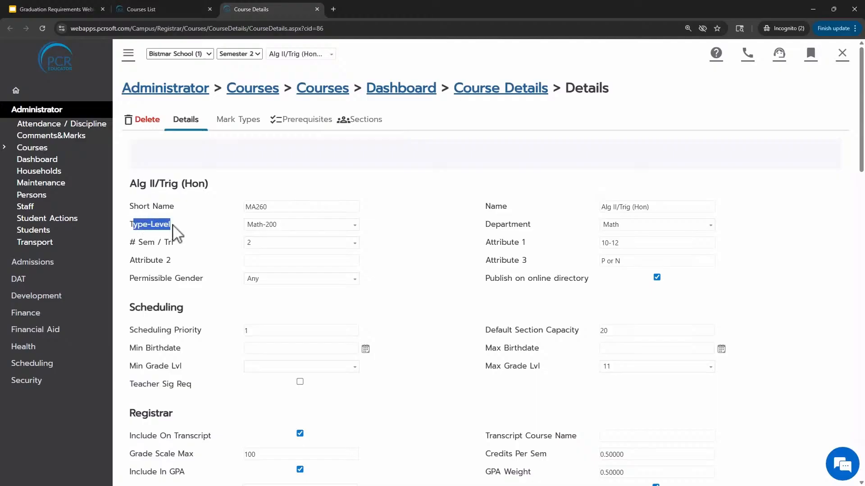
click(338, 229)
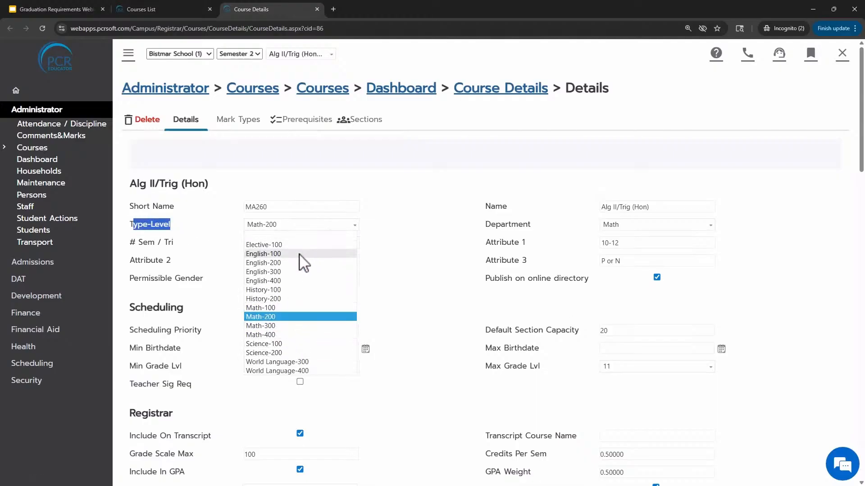
click(404, 224)
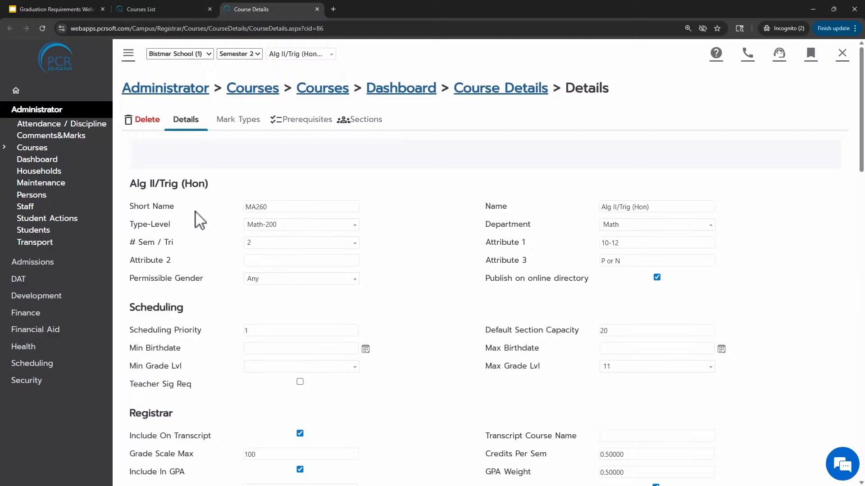
Return to the course list and filter it by Department containing English
click(317, 9)
scroll(388, 236, up, 1)
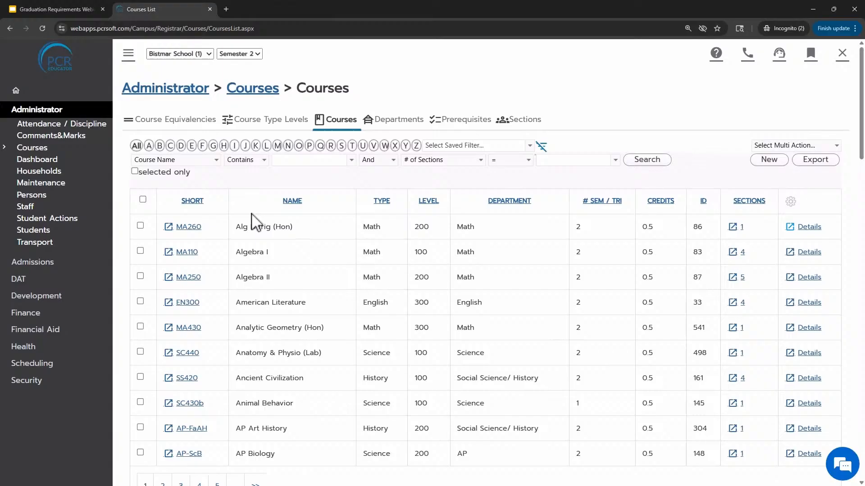
click(205, 160)
scroll(210, 216, up, 2)
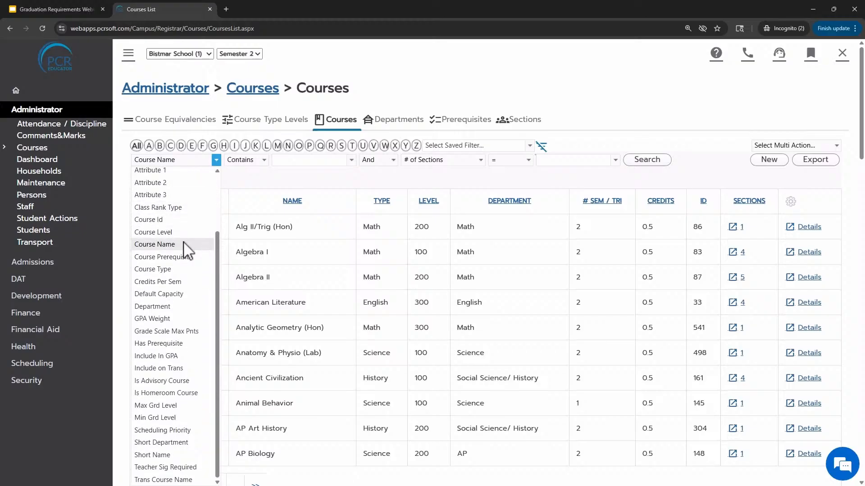
click(159, 308)
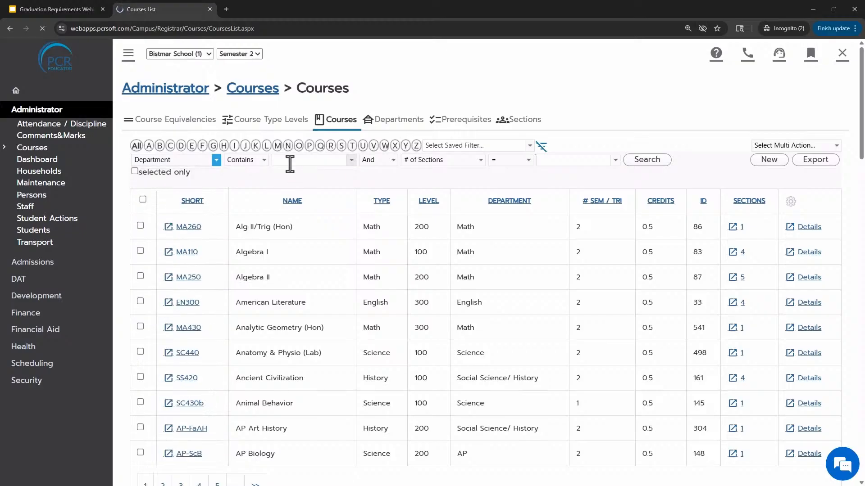
click(290, 161)
click(300, 210)
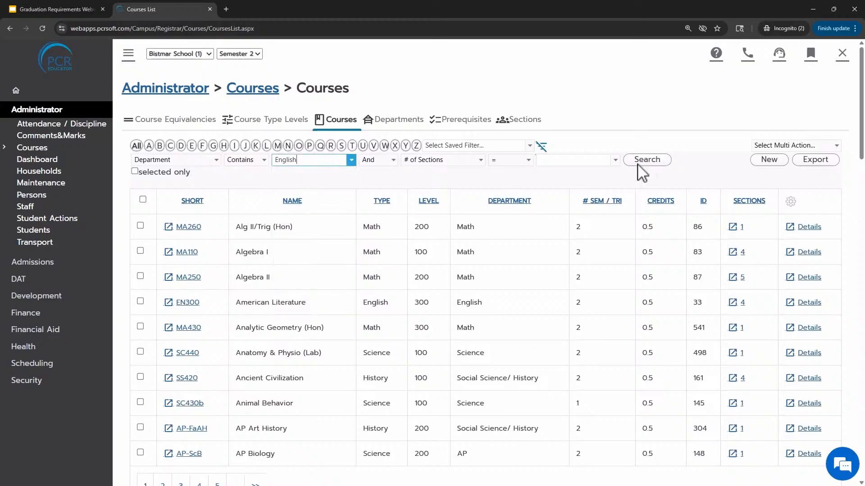
click(641, 161)
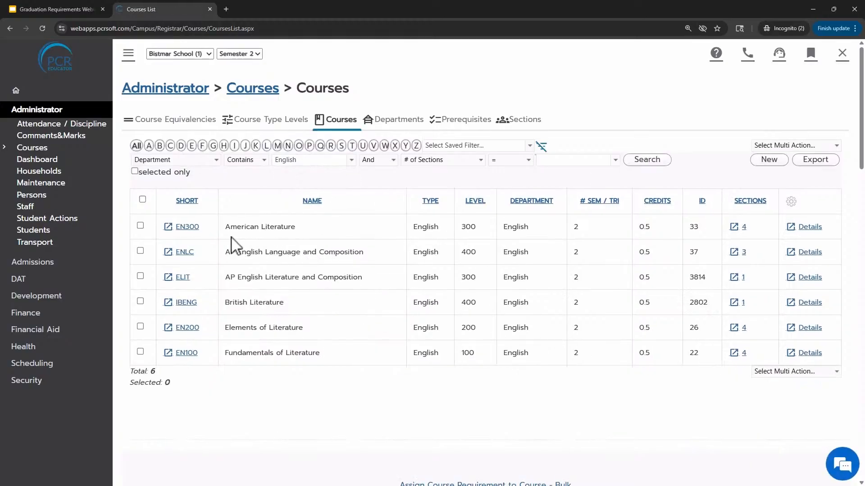
Sort the English courses by level and review their types and levels
click(475, 201)
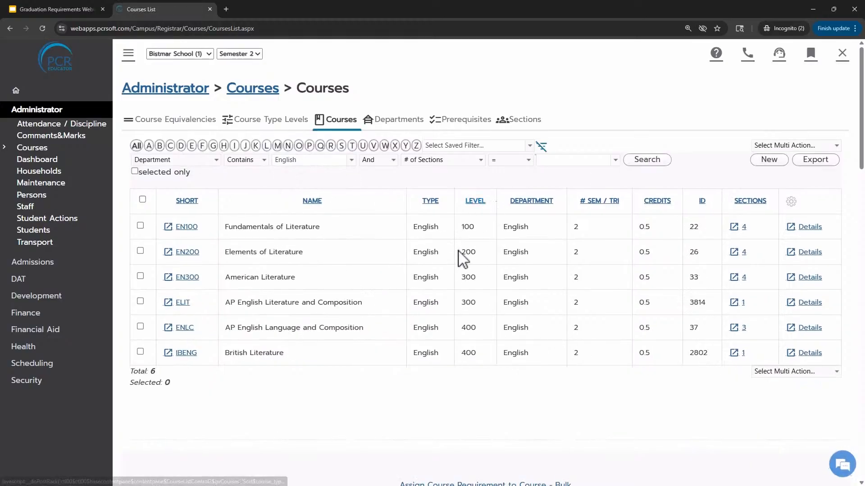
drag(426, 227, 459, 231)
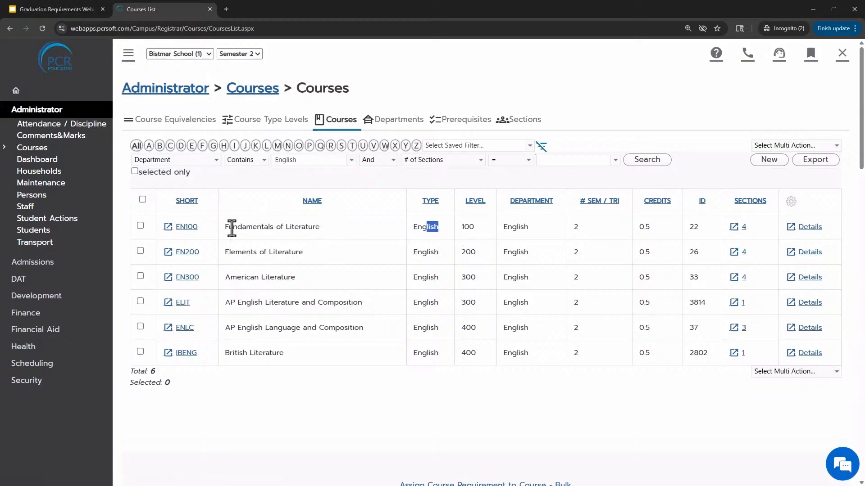
drag(237, 228, 332, 238)
click(341, 269)
drag(245, 277, 436, 305)
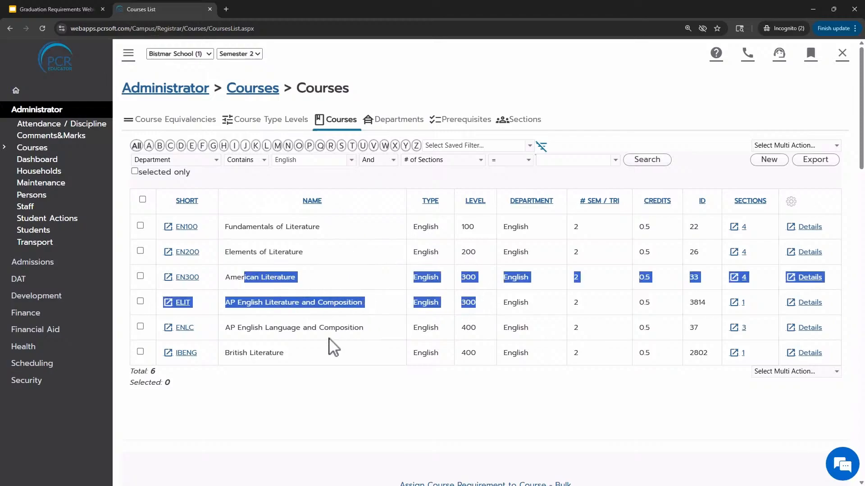
click(314, 353)
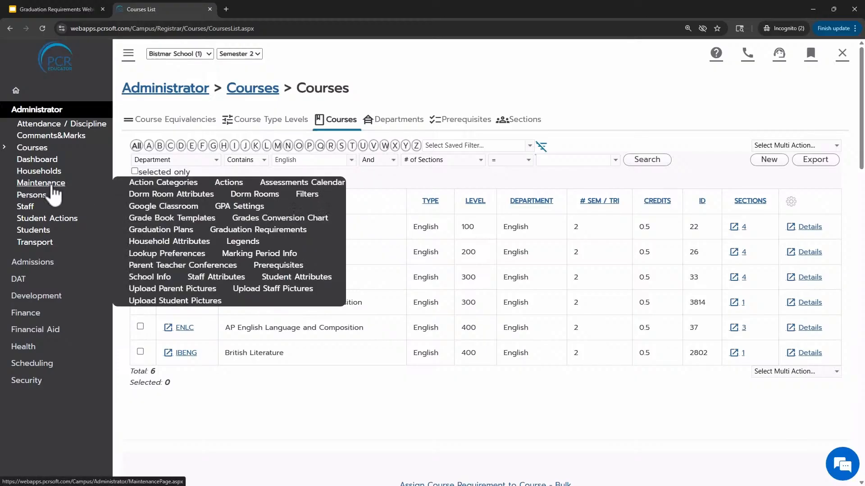
Open the Graduation Plans maintenance page and review the existing graduation plans
mouse_move(55, 189)
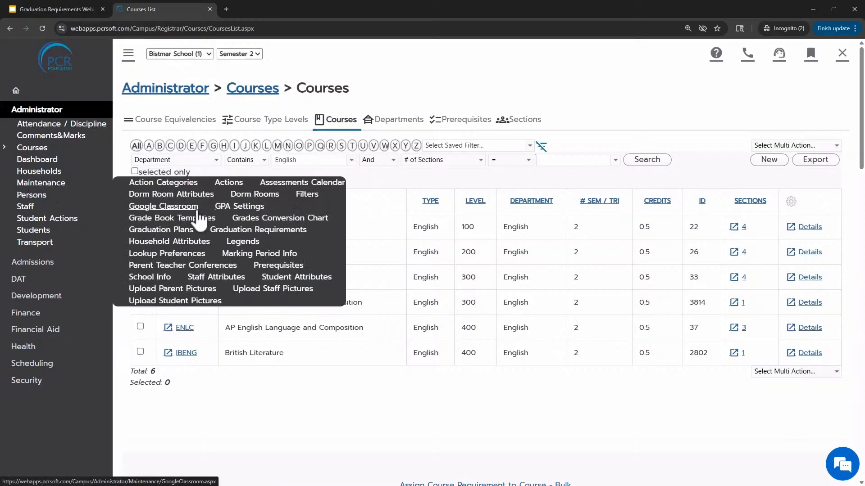
click(178, 229)
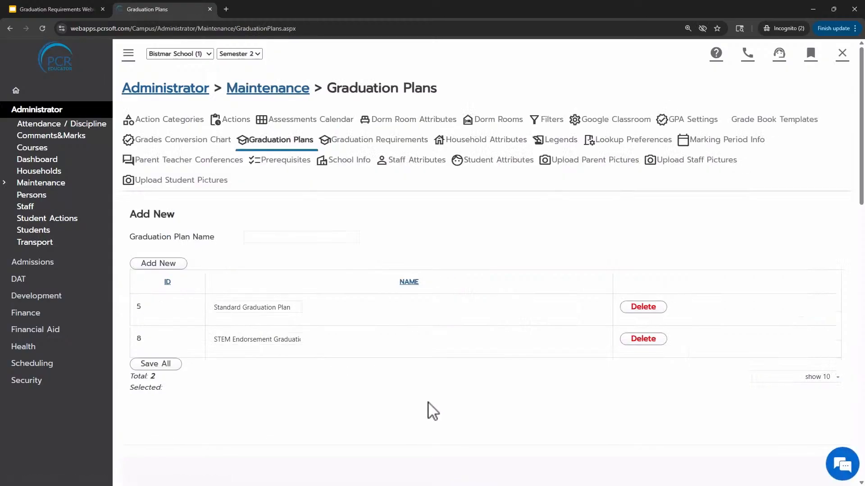
scroll(418, 399, down, 1)
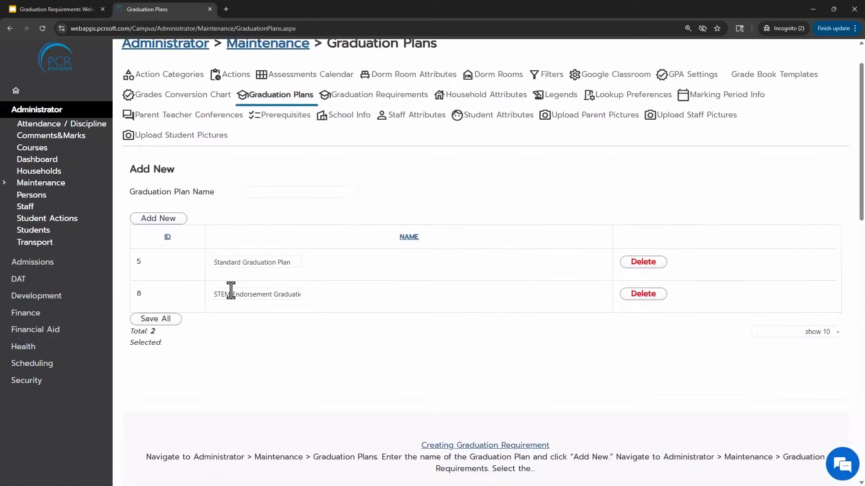
drag(223, 262, 288, 263)
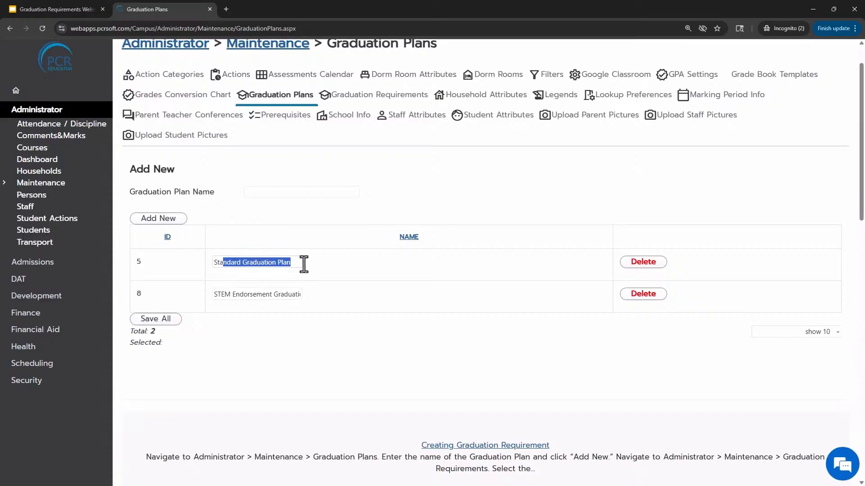
drag(215, 295, 299, 299)
click(310, 332)
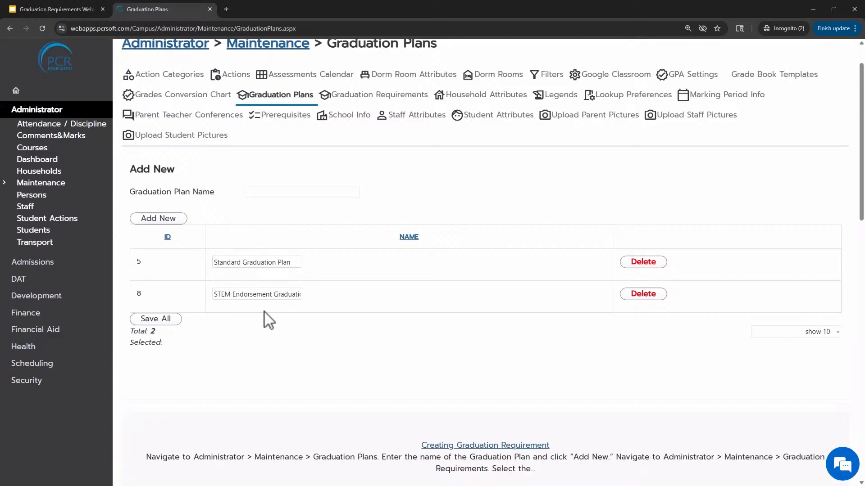
drag(147, 192, 210, 194)
click(277, 193)
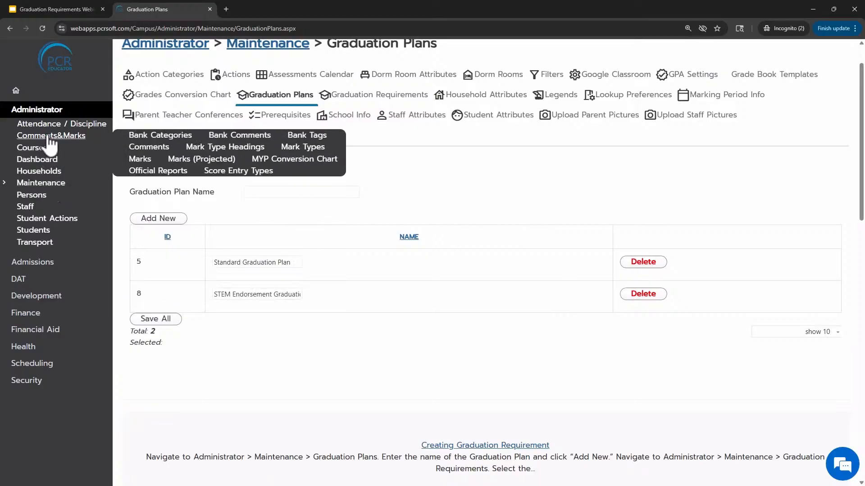
Open the course Prerequisites page and sort the list by ID, newest first
mouse_move(45, 149)
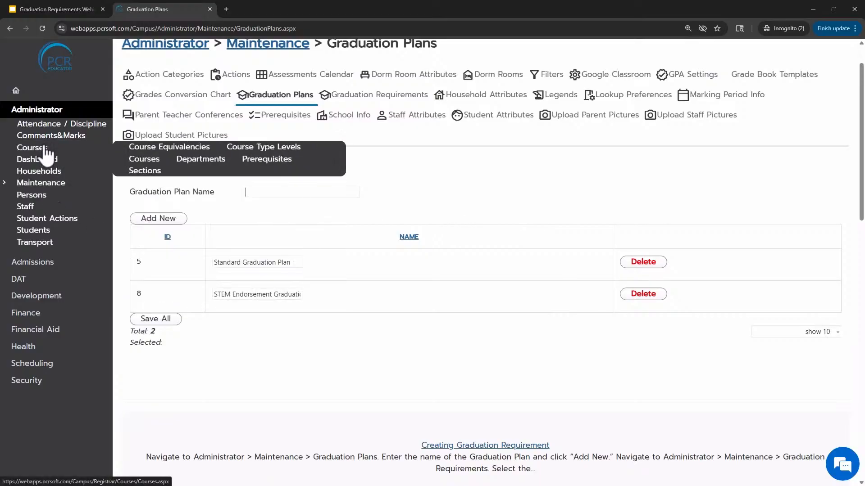
click(265, 162)
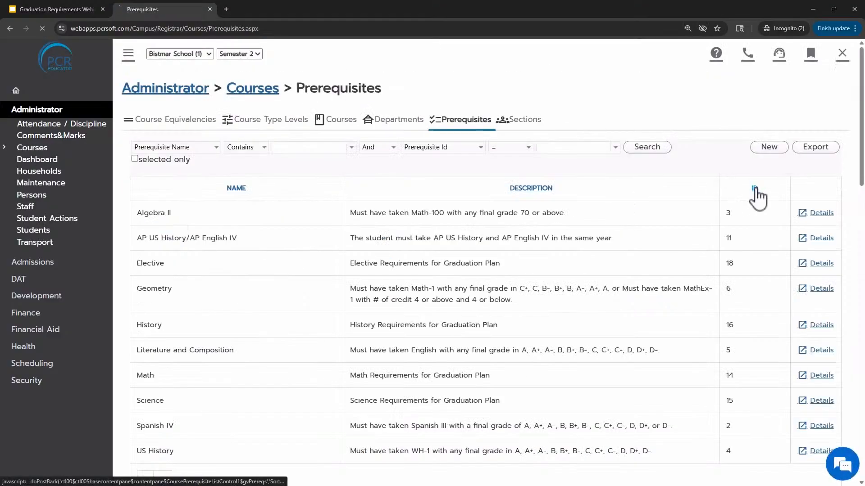
click(754, 189)
click(751, 190)
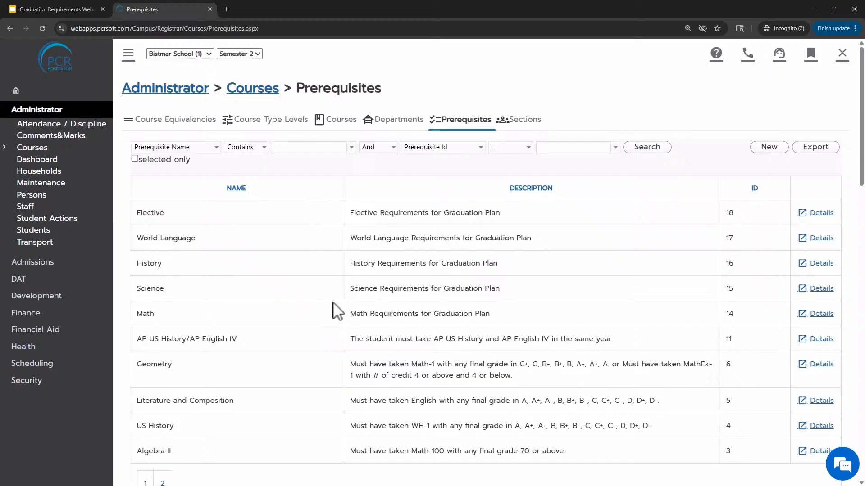
Review the prerequisite names and descriptions used as graduation plan requirements
scroll(333, 302, down, 2)
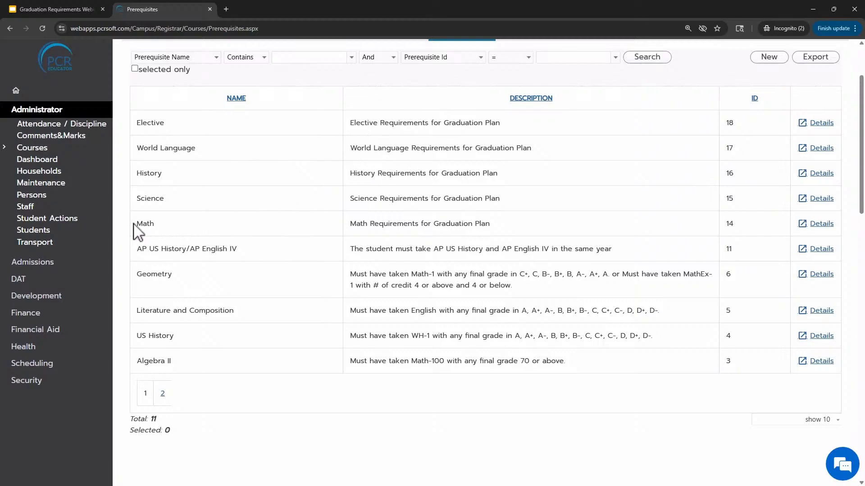
drag(383, 226, 492, 223)
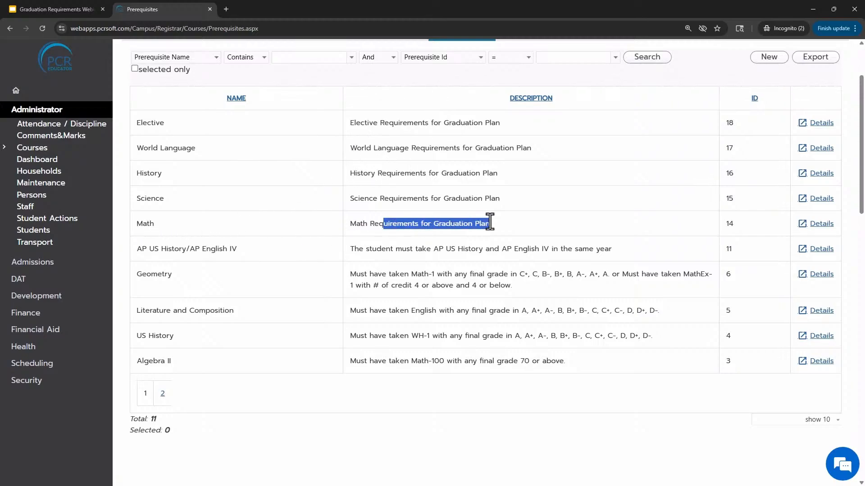
drag(349, 199, 494, 201)
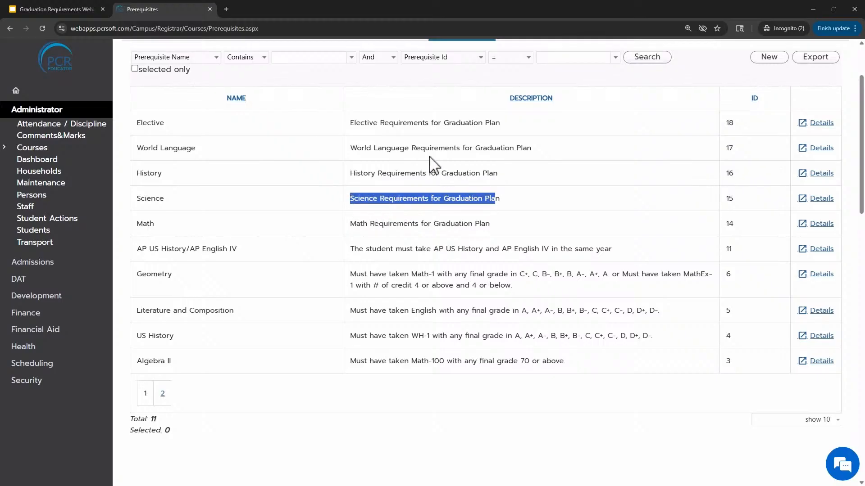
click(313, 224)
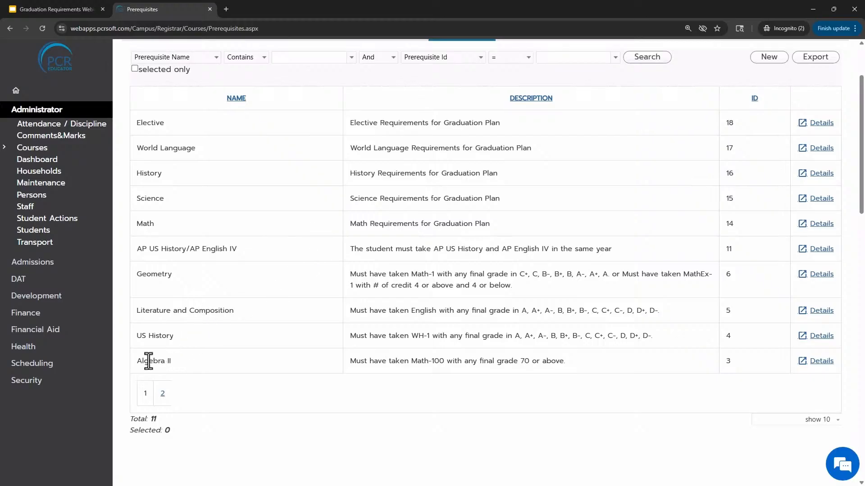
drag(138, 365, 171, 366)
drag(399, 362, 576, 373)
click(515, 387)
drag(141, 123, 490, 224)
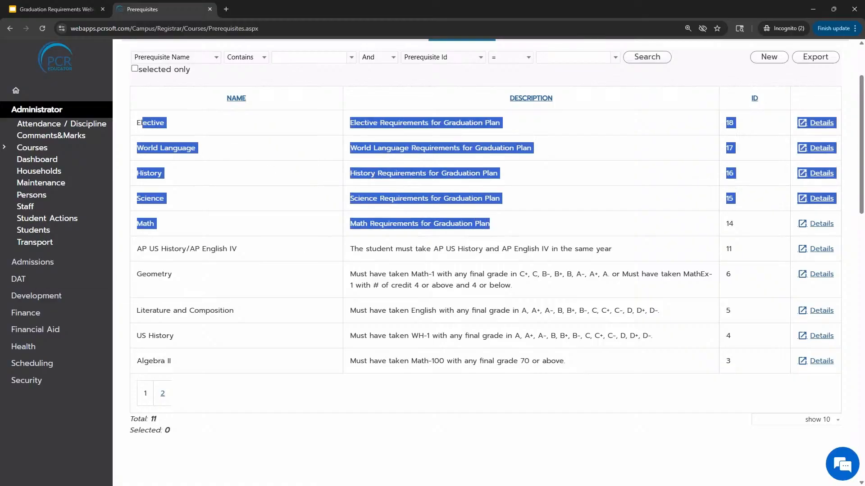
Create a new prerequisite and name it English
click(570, 231)
scroll(518, 255, up, 2)
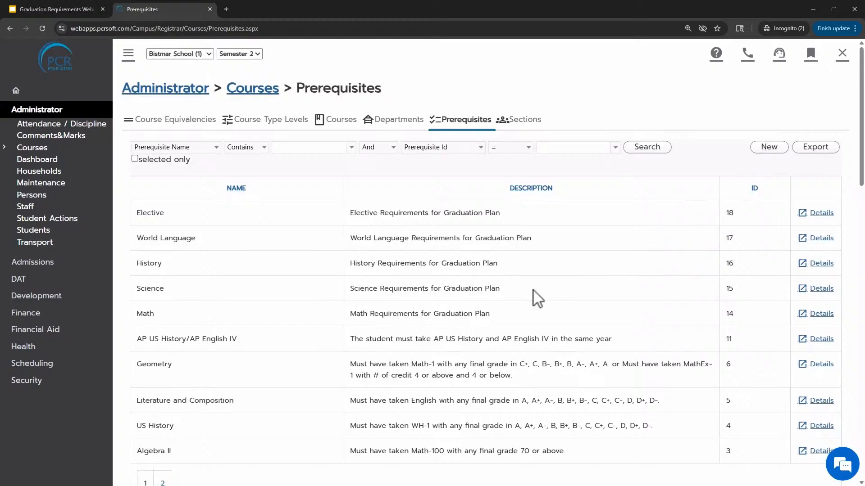
drag(481, 314, 354, 234)
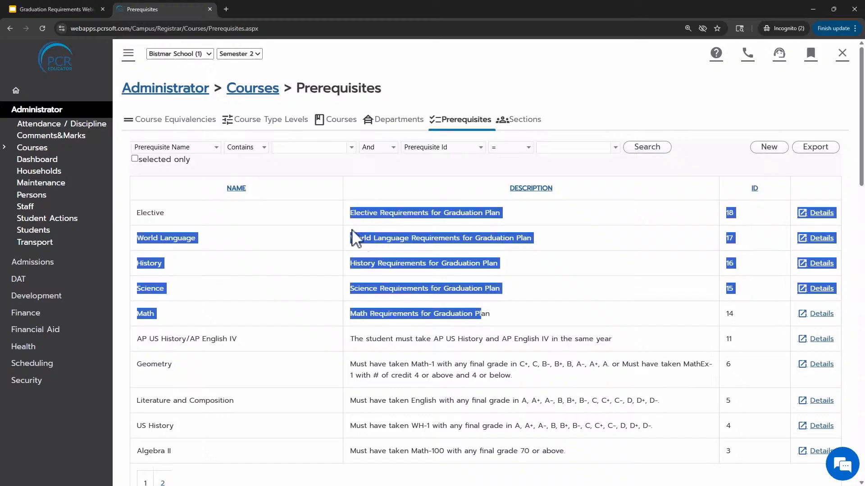
click(373, 263)
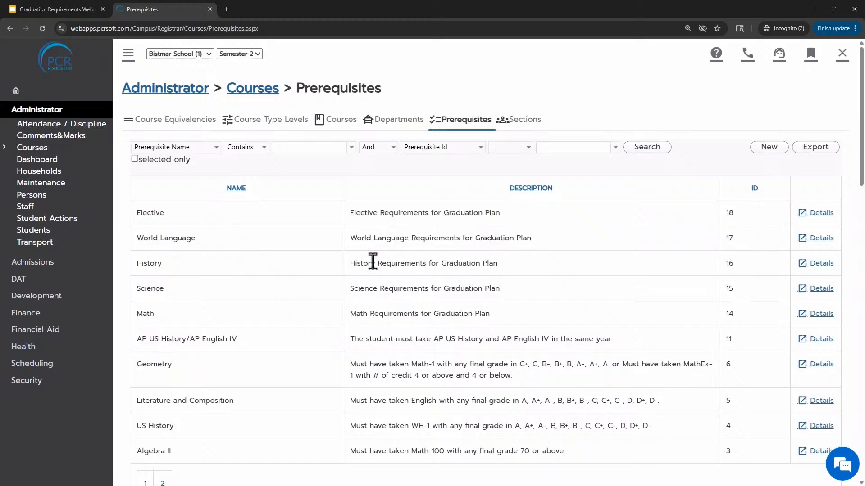
click(768, 148)
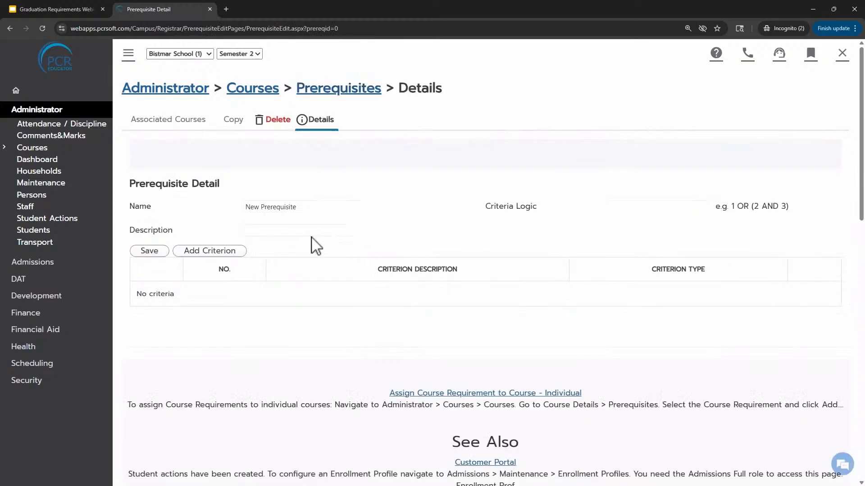
drag(133, 210, 158, 218)
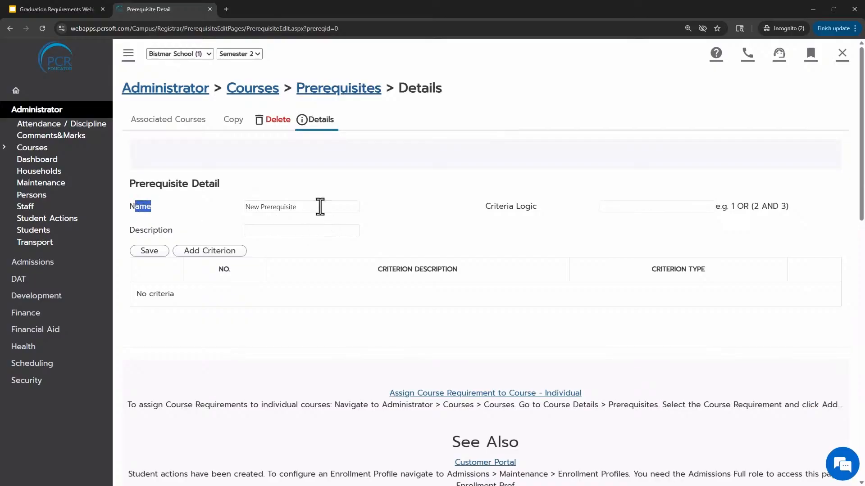
drag(320, 206, 211, 217)
click(240, 211)
drag(310, 206, 211, 216)
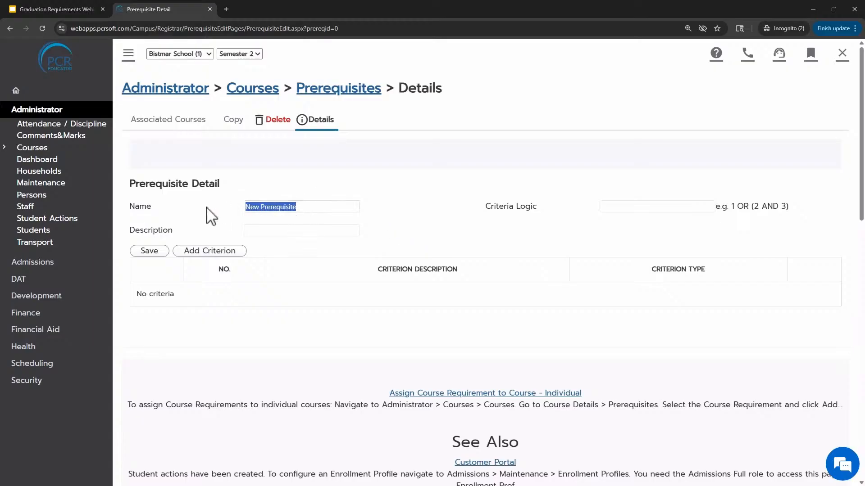
text(English)
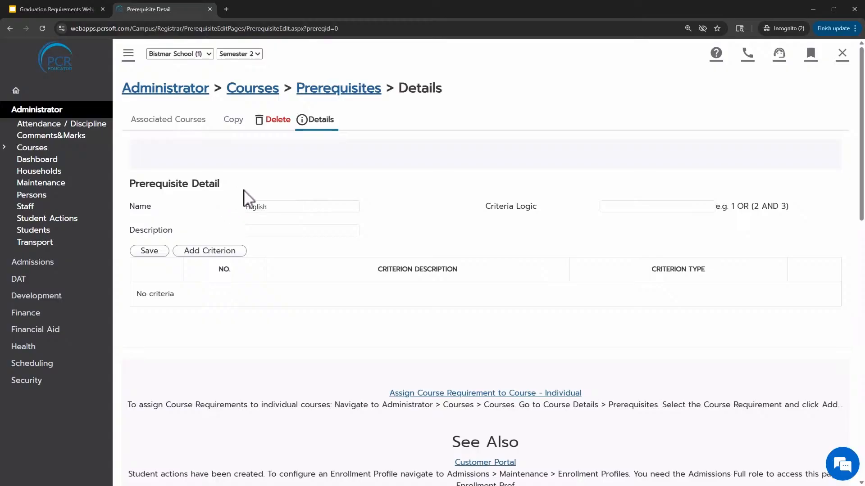
Add a prerequisite criterion requiring students to have taken courses of the English course type, and save it
click(210, 256)
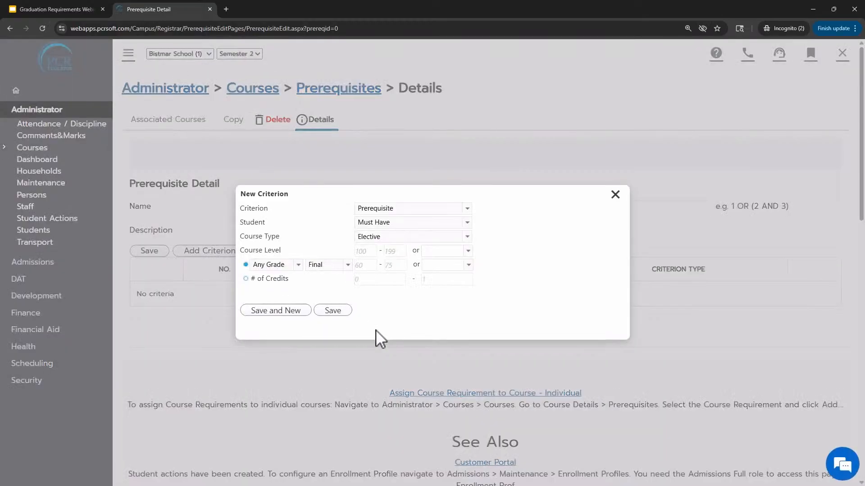
click(366, 238)
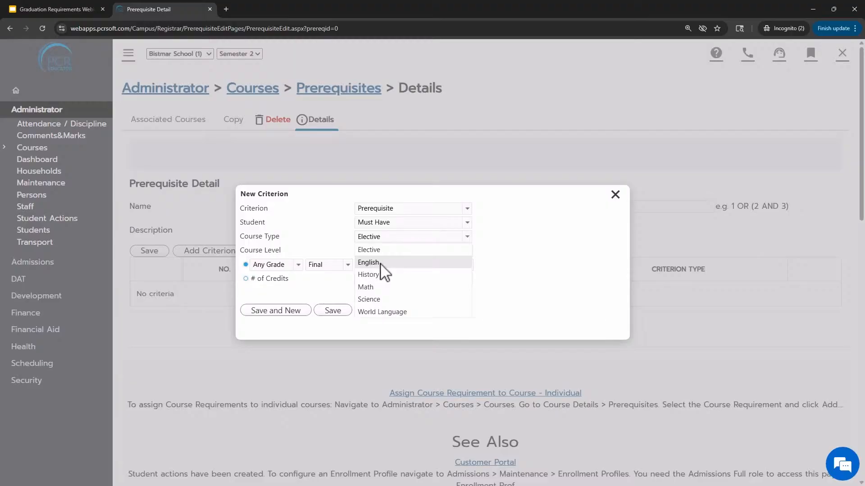
click(380, 264)
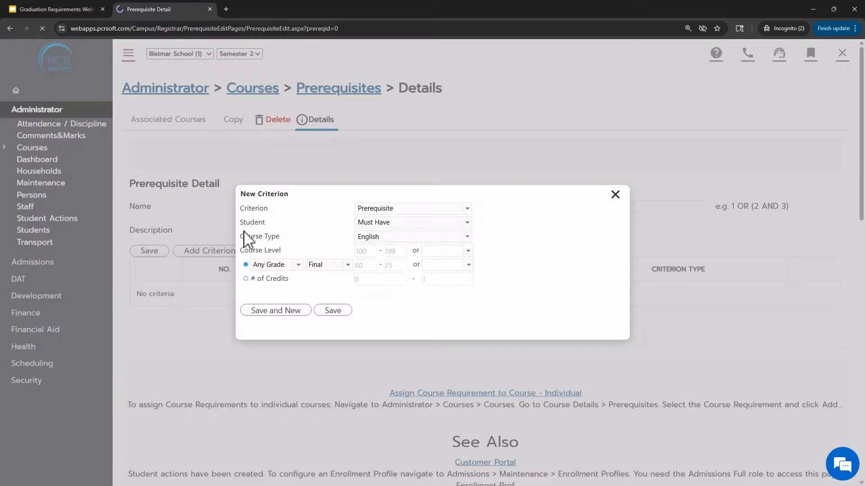
click(439, 250)
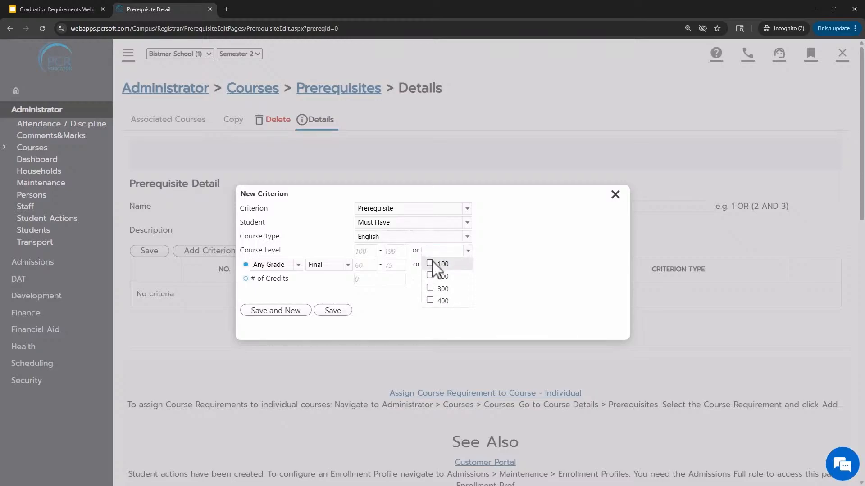
click(409, 322)
drag(263, 237, 275, 236)
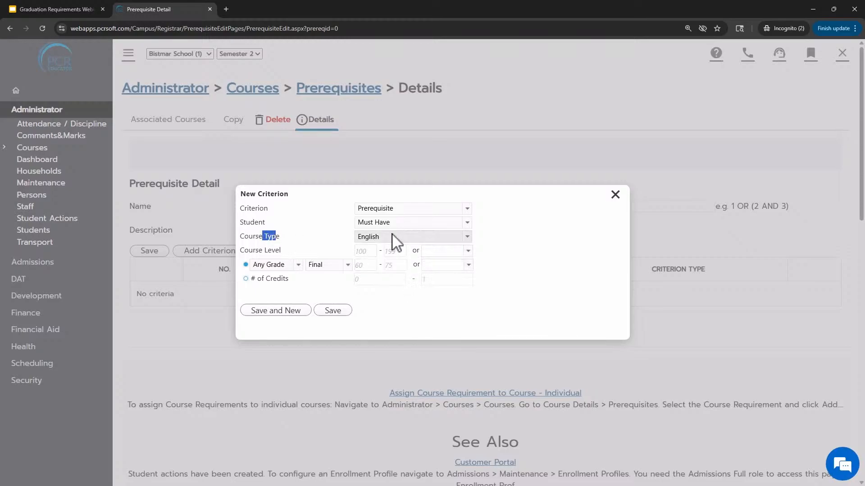
click(300, 249)
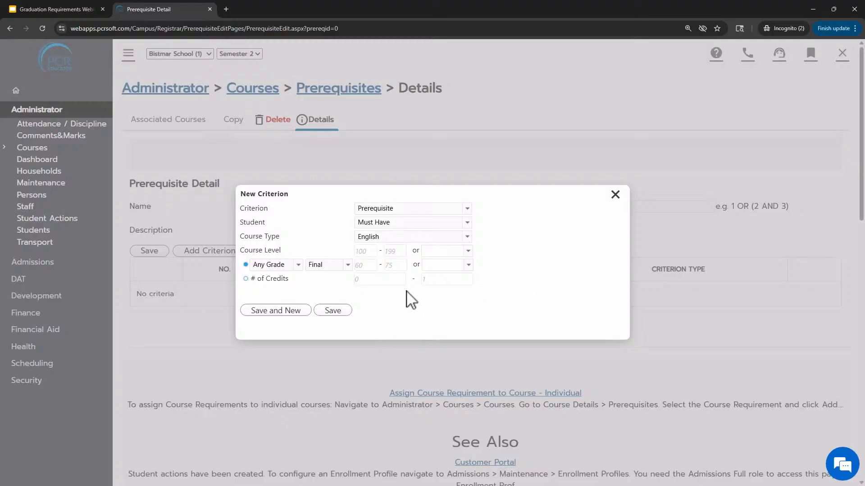
drag(255, 236, 347, 237)
click(341, 312)
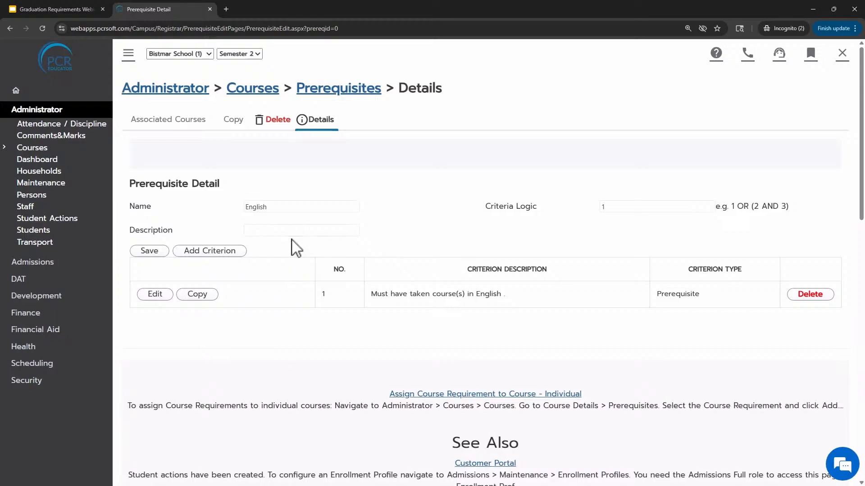
Enter the description English Requirement for Graduation Plan and save the prerequisite
drag(144, 230, 219, 233)
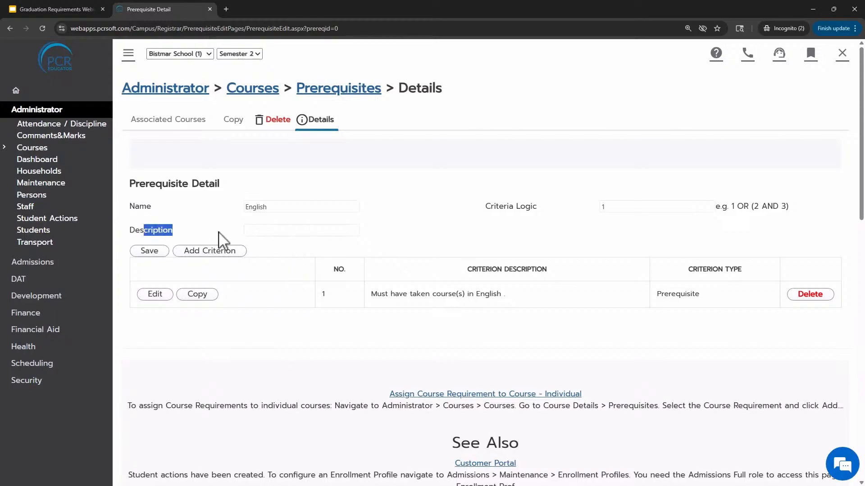
click(296, 230)
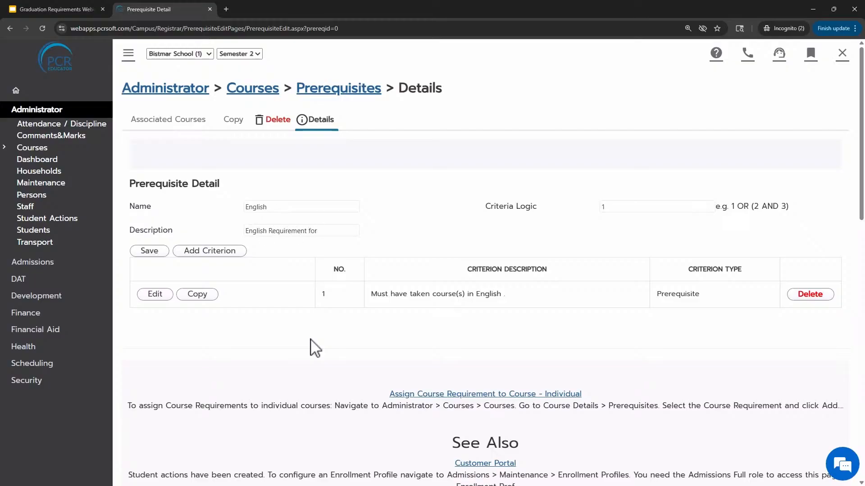
text(lan)
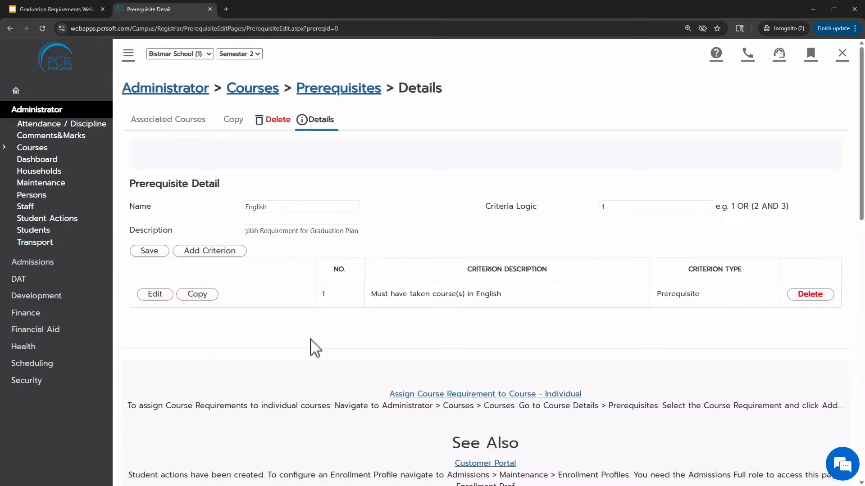
click(138, 250)
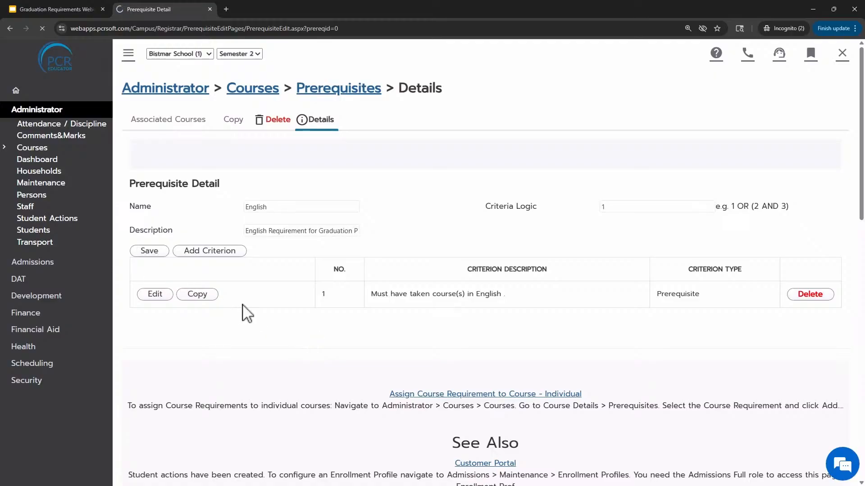
Return to the Prerequisites list and sort it by ID, newest first
click(347, 92)
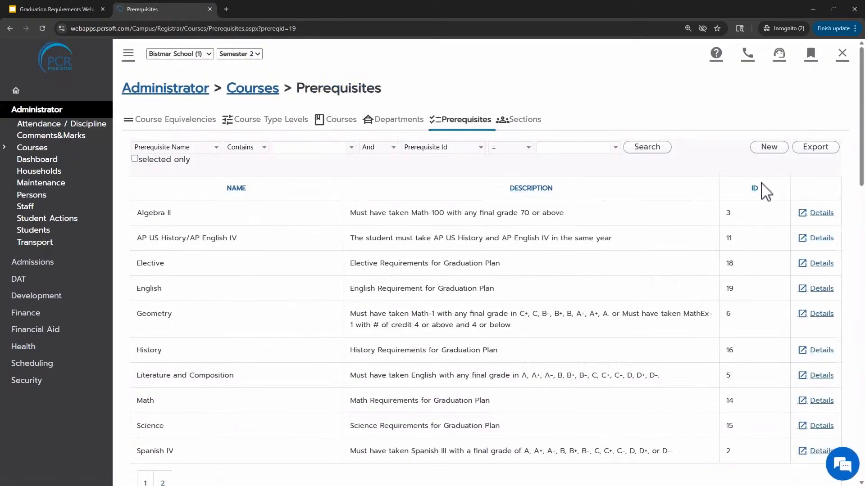
click(755, 191)
click(754, 190)
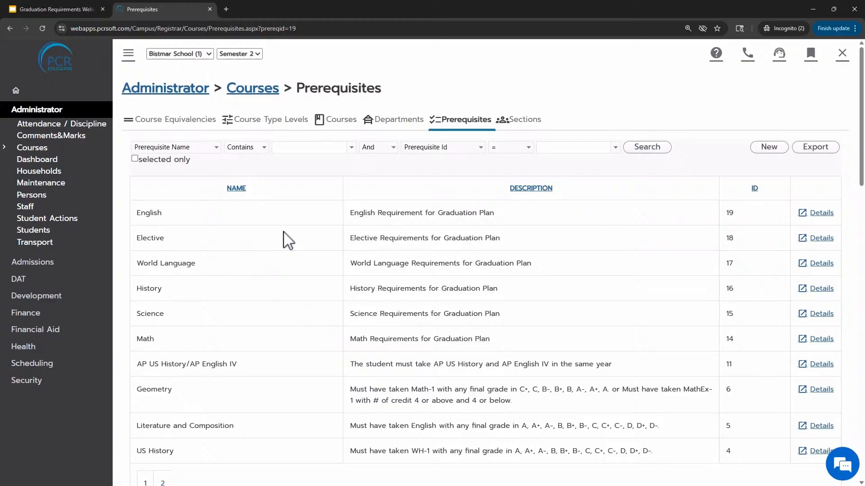
drag(136, 213, 198, 223)
click(272, 318)
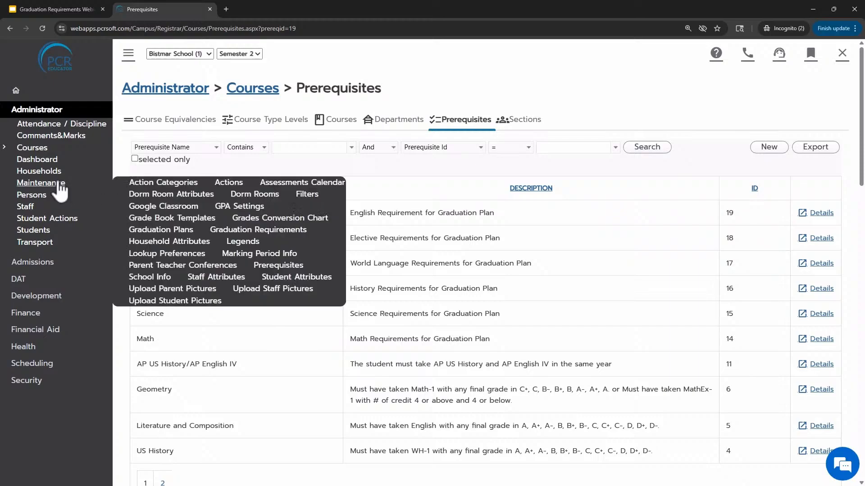
Open the Graduation Requirements maintenance page and review the Standard Graduation Plan's current requirements and required credits
mouse_move(60, 184)
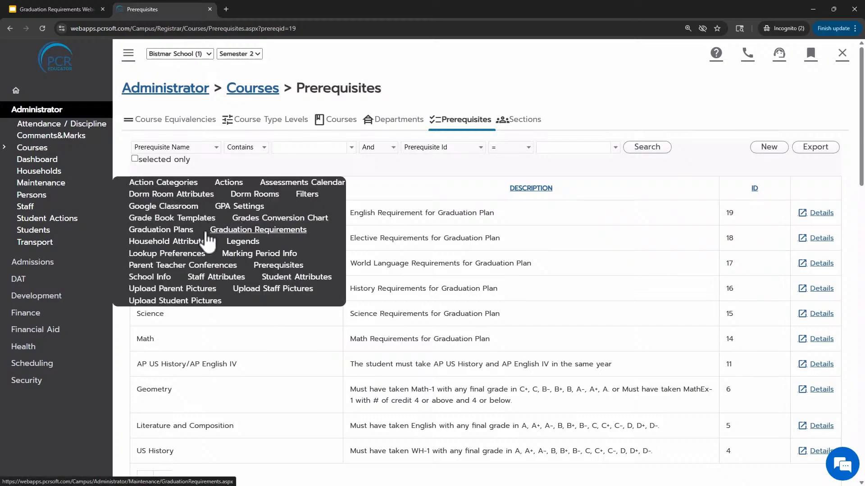
click(233, 230)
scroll(261, 299, down, 1)
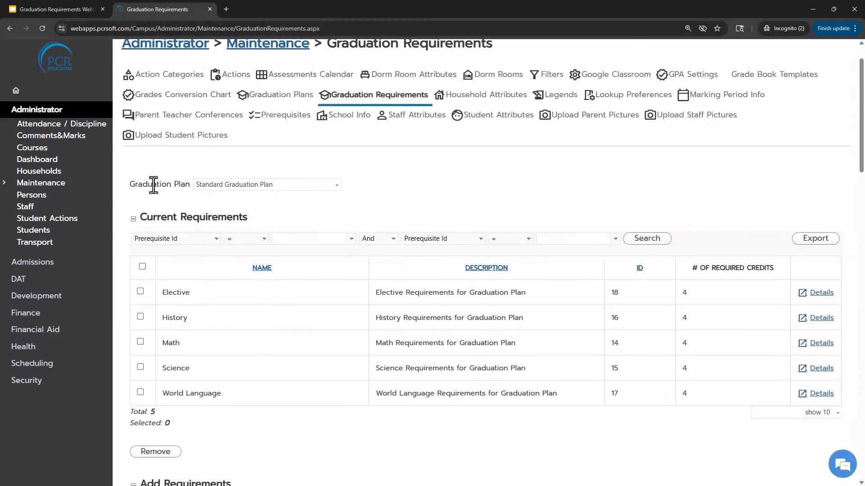
drag(136, 184, 184, 185)
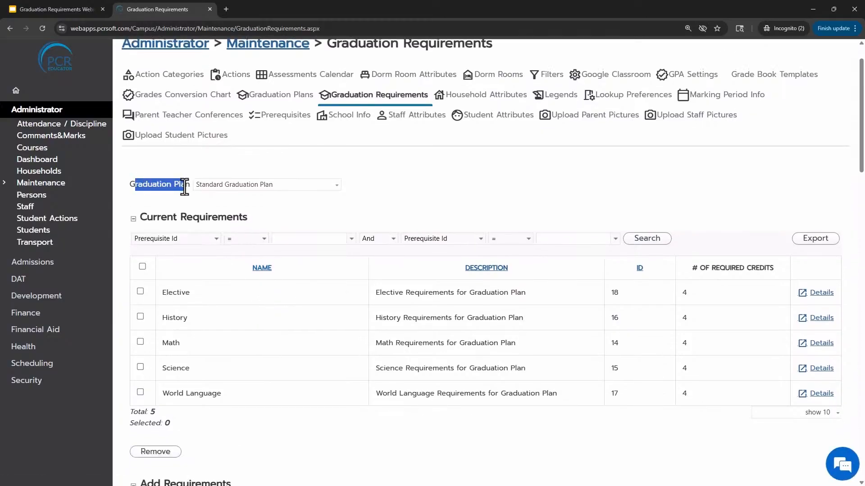
click(275, 187)
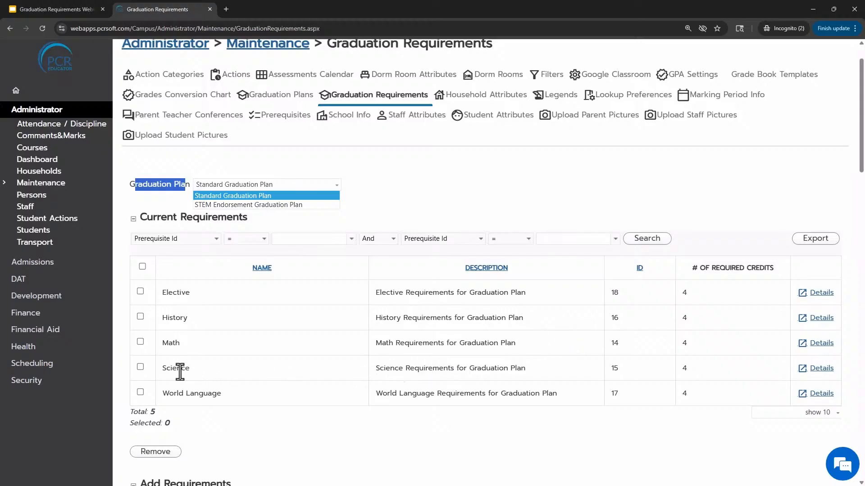
double_click(683, 344)
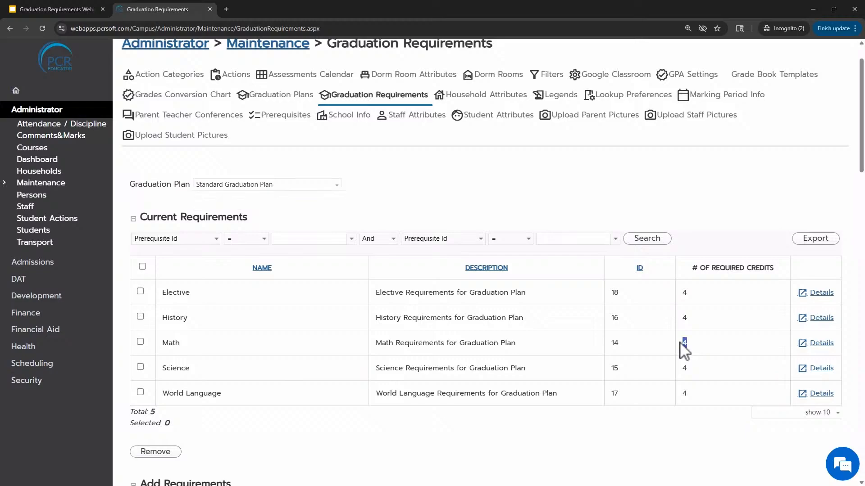
drag(694, 377, 604, 362)
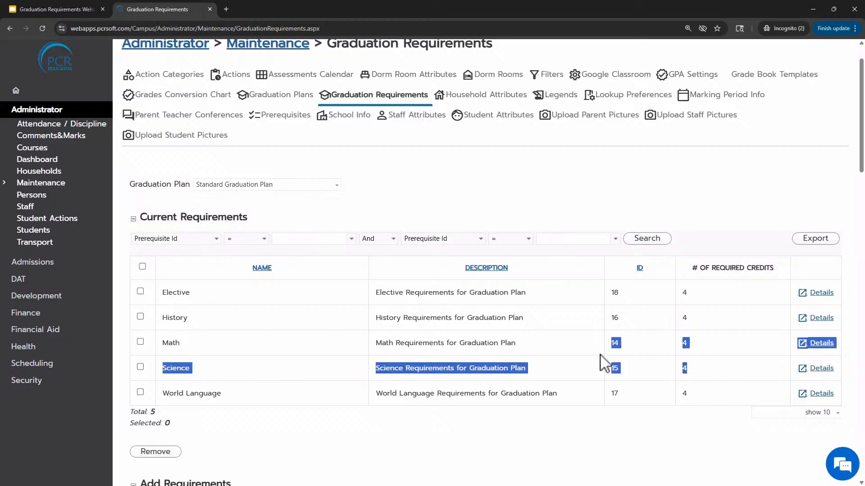
click(602, 364)
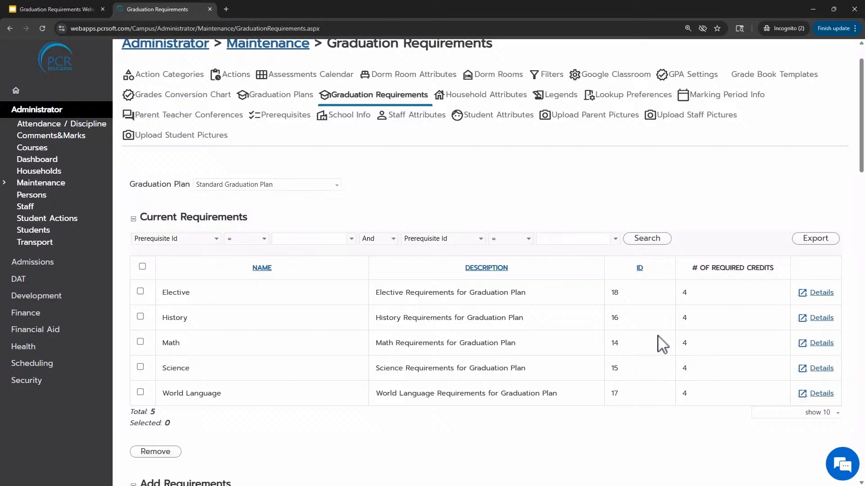
click(334, 185)
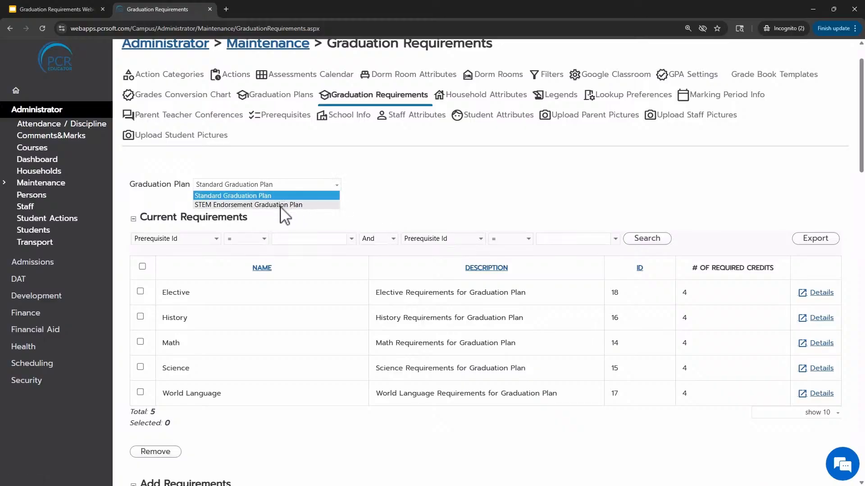
click(258, 196)
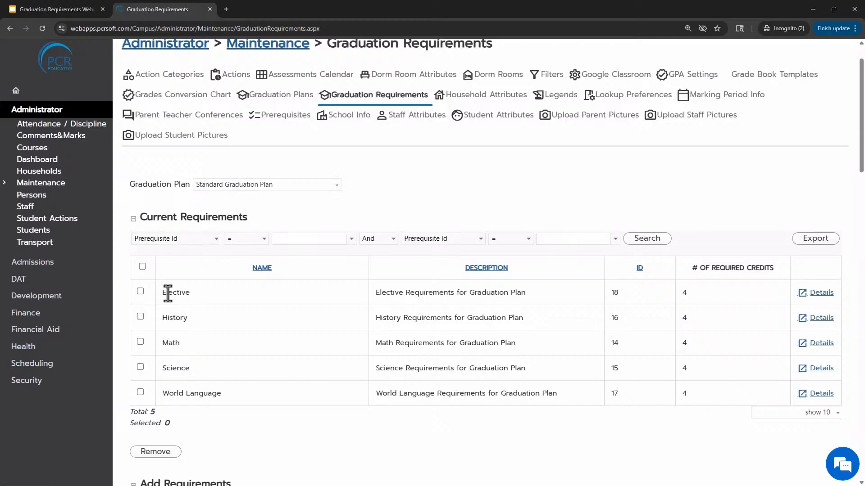
Add the English prerequisite to the Standard Graduation Plan's requirements with 4.0 required credits
drag(168, 294, 205, 295)
drag(174, 319, 214, 319)
drag(176, 342, 187, 374)
click(181, 396)
scroll(667, 329, down, 7)
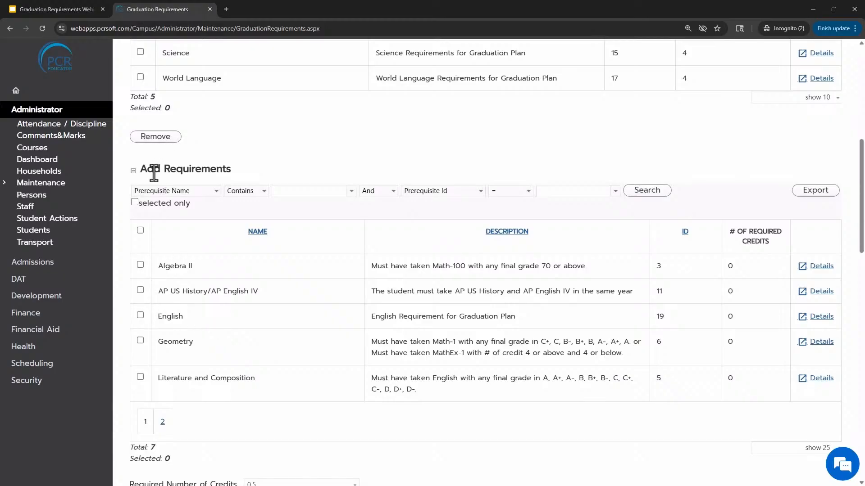
drag(154, 170, 235, 170)
click(140, 315)
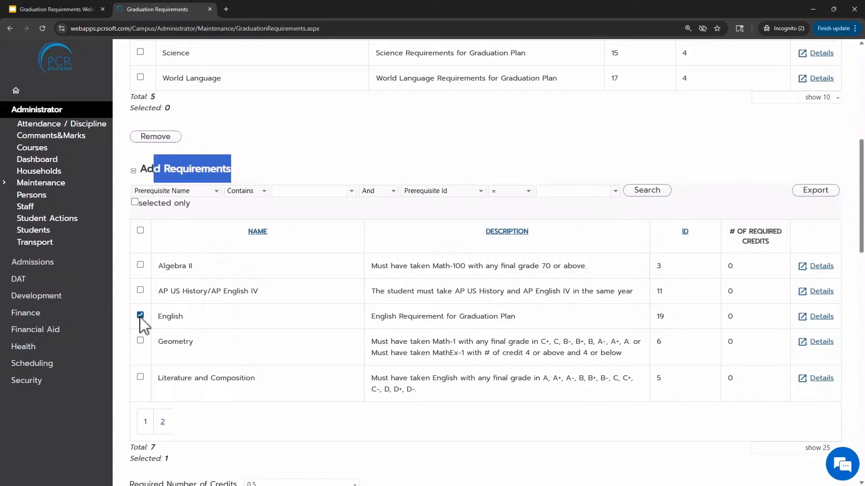
scroll(310, 357, down, 3)
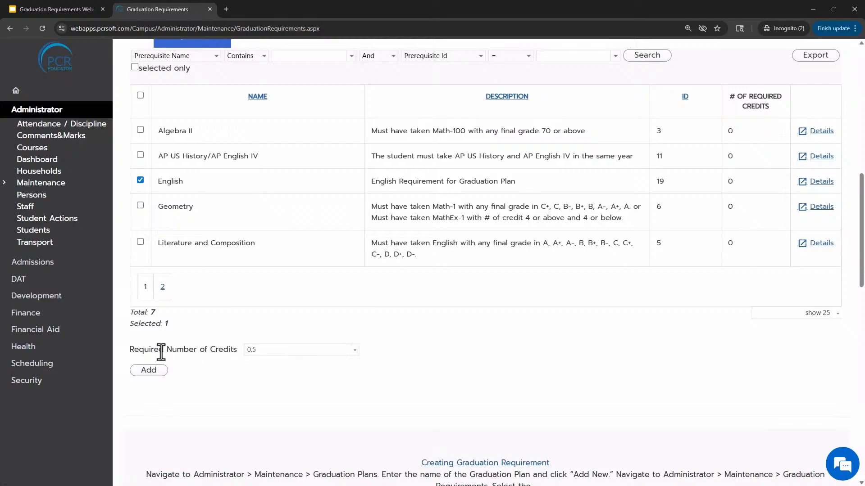
drag(140, 350, 242, 358)
click(284, 351)
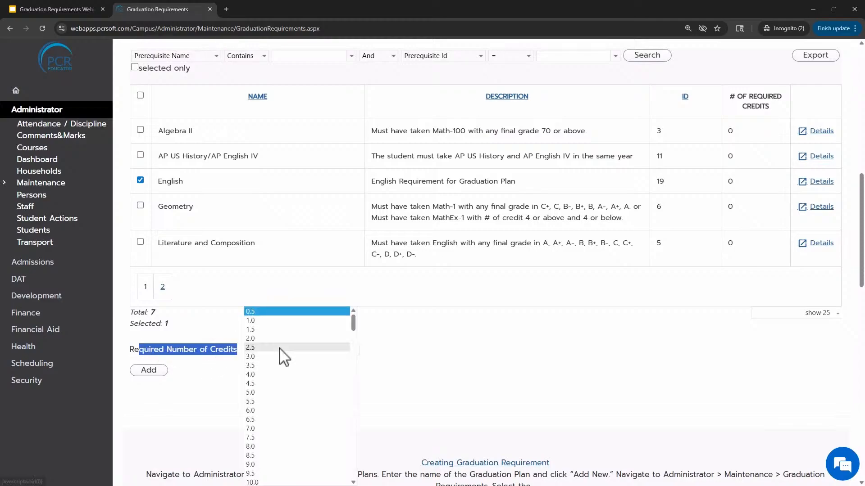
click(262, 375)
click(152, 371)
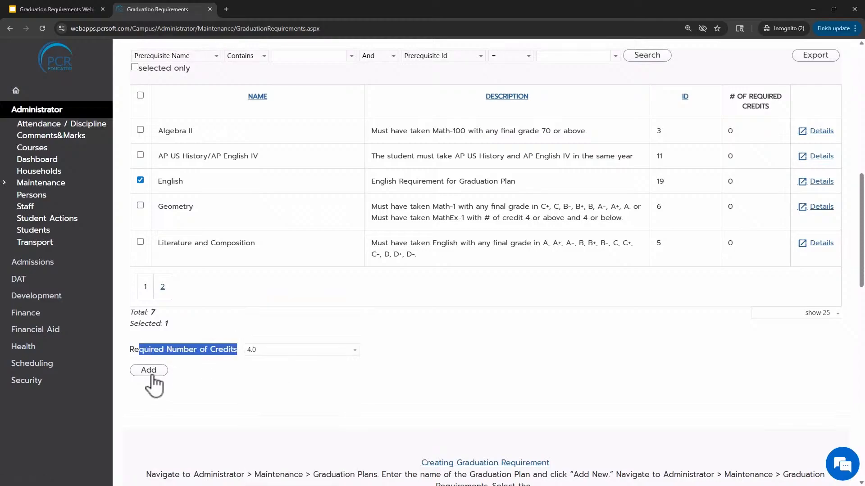
Switch to the STEM Endorsement Graduation Plan and sort the available prerequisites by ID, newest first, showing 50 per page
scroll(387, 344, down, 1)
scroll(388, 344, down, 1)
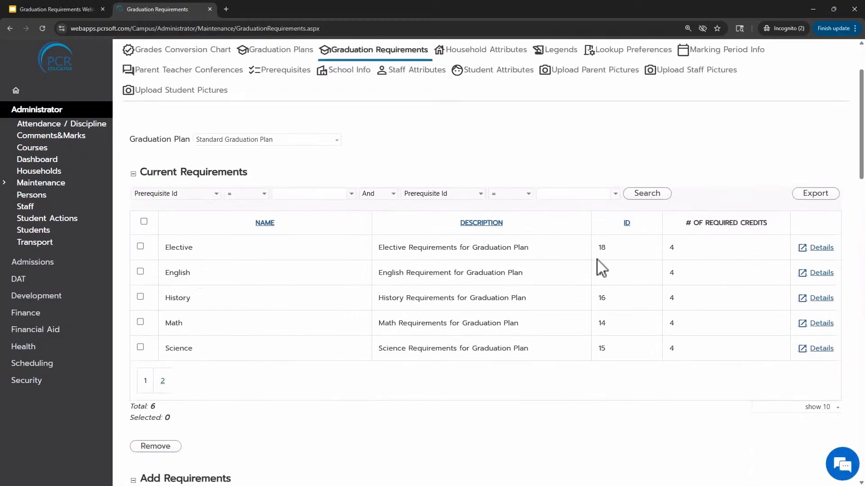
click(313, 141)
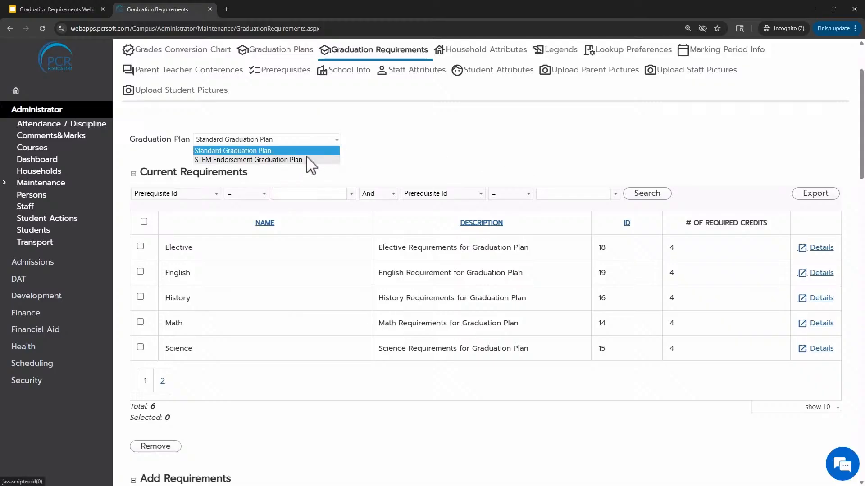
click(305, 160)
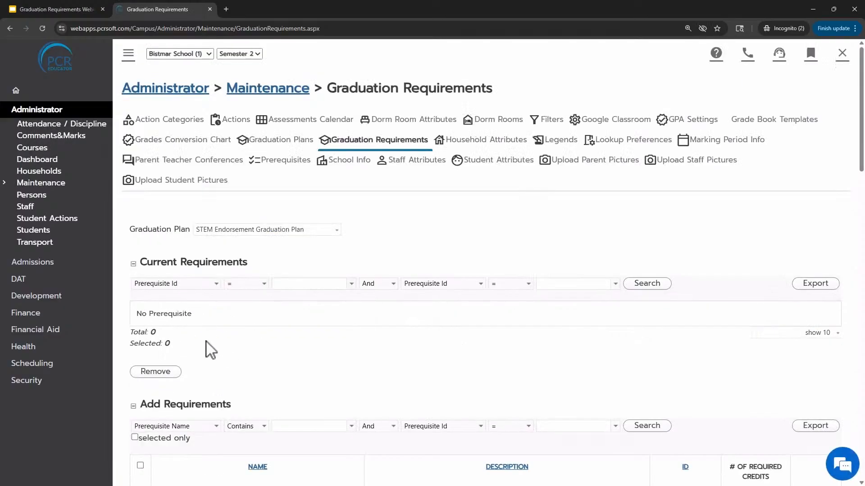
scroll(343, 332, down, 5)
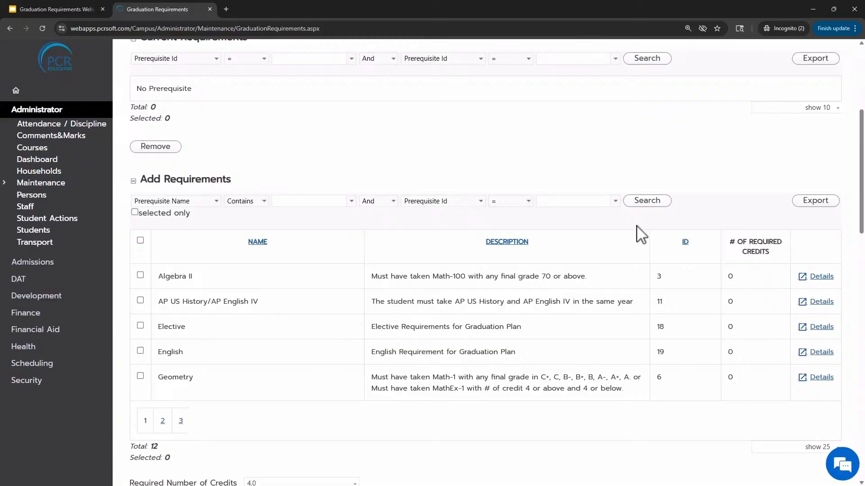
click(685, 242)
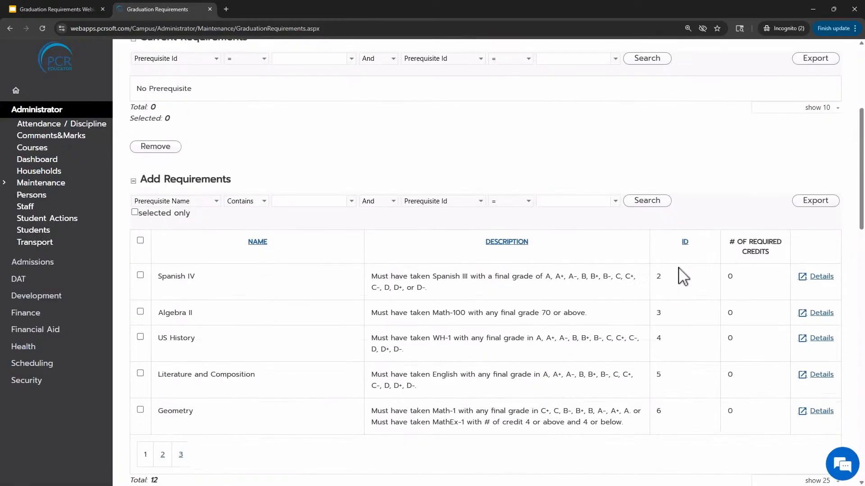
click(685, 243)
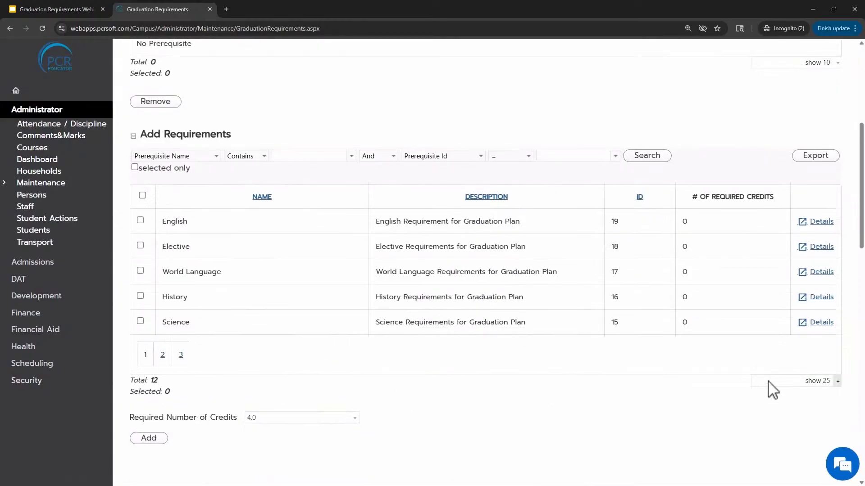
click(773, 390)
click(770, 415)
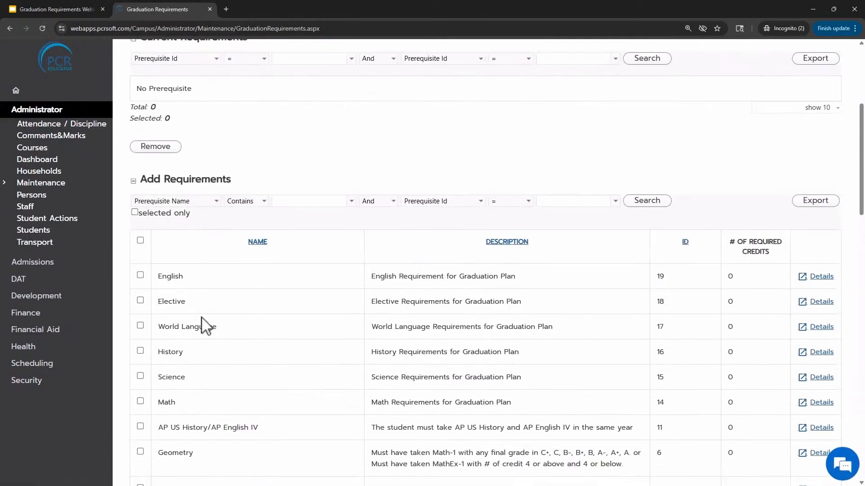
Add the English, Elective, World Language and History prerequisites to the STEM plan with 4.0 required credits
scroll(205, 326, down, 2)
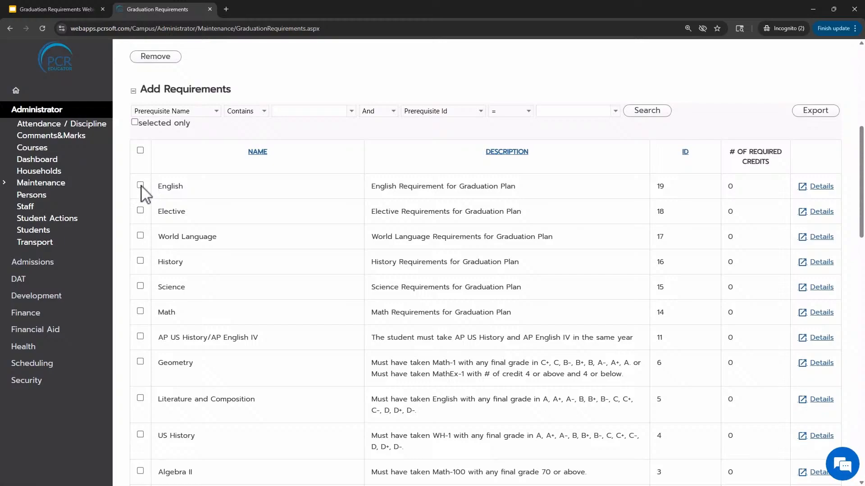
click(141, 185)
click(140, 211)
click(140, 236)
scroll(353, 251, down, 4)
scroll(353, 250, down, 2)
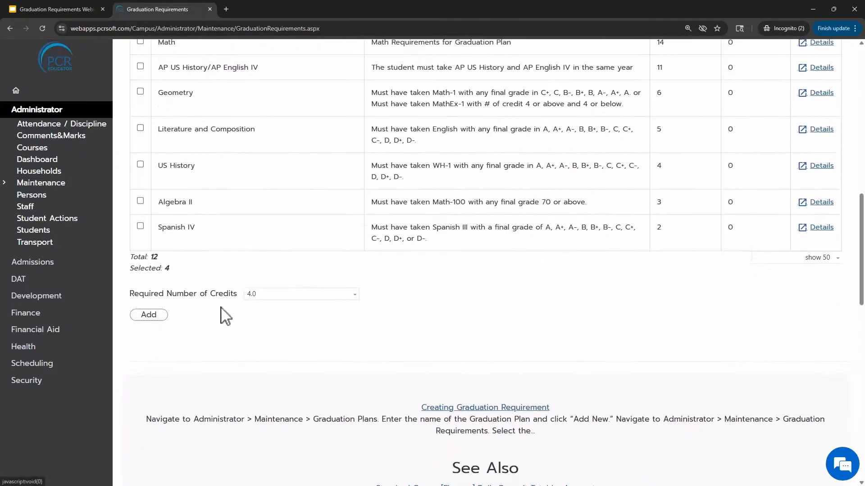
click(149, 315)
Add the Science and Math prerequisites to the STEM plan with 6.0 required credits
scroll(386, 309, down, 7)
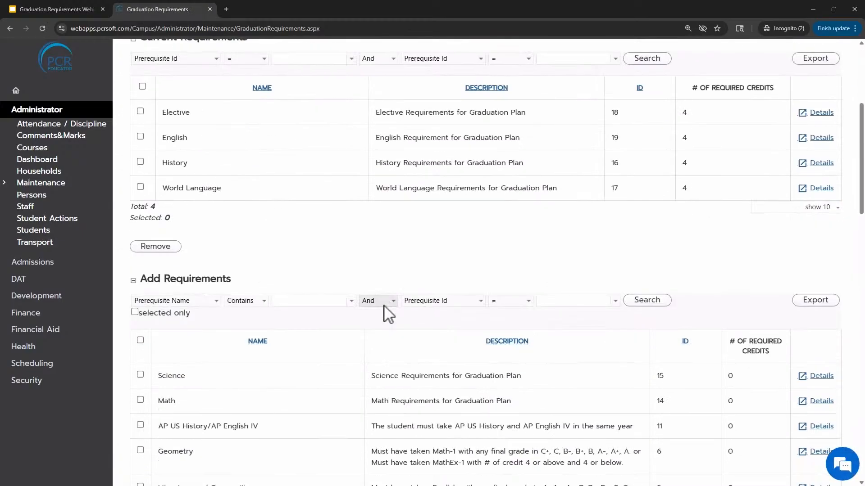
scroll(386, 310, down, 1)
click(140, 239)
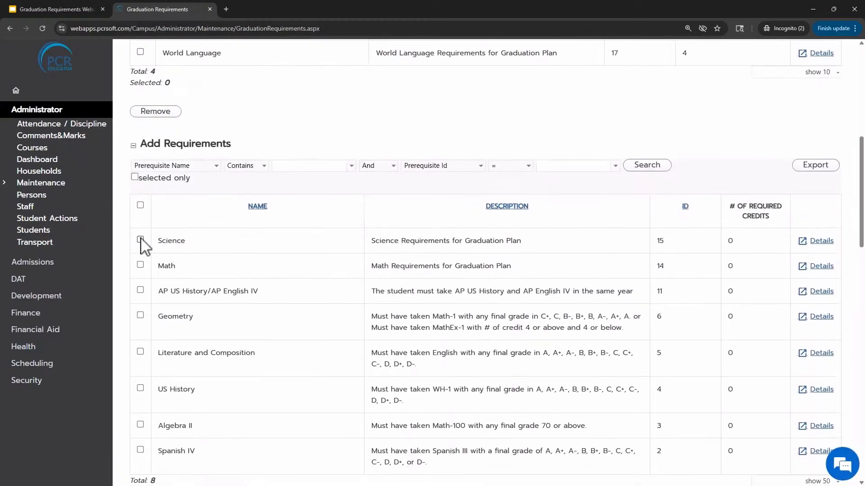
click(142, 265)
scroll(284, 234, up, 5)
scroll(351, 309, down, 10)
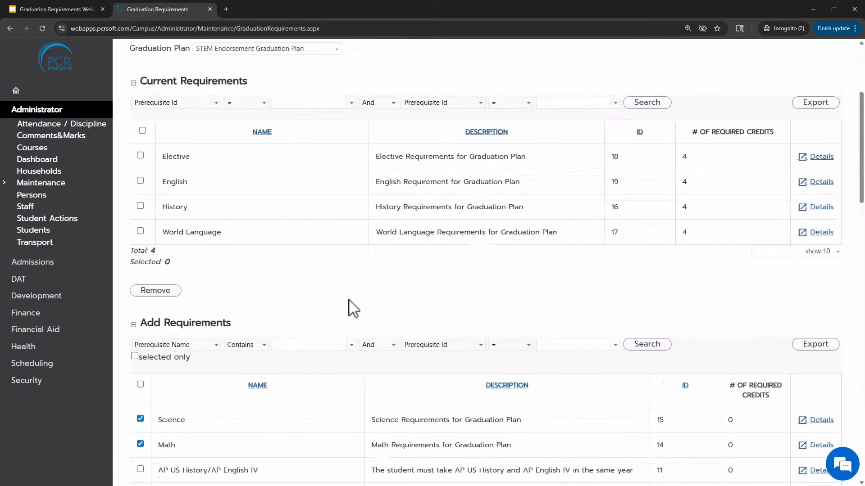
click(273, 295)
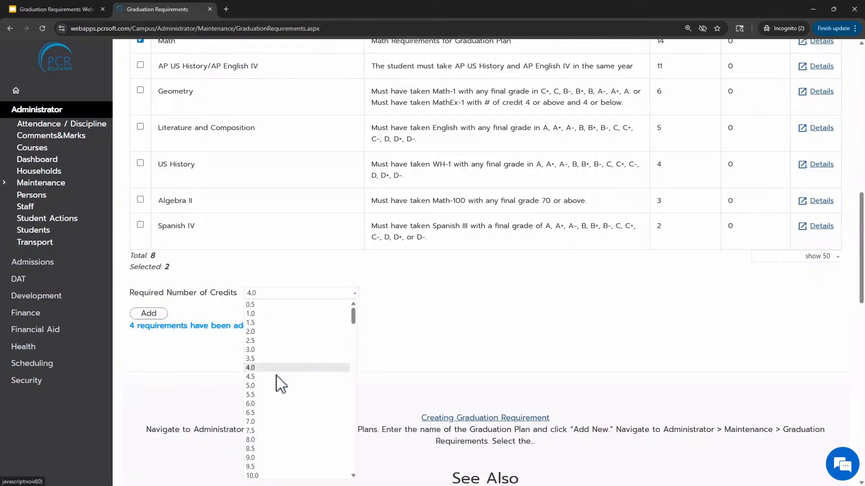
click(251, 403)
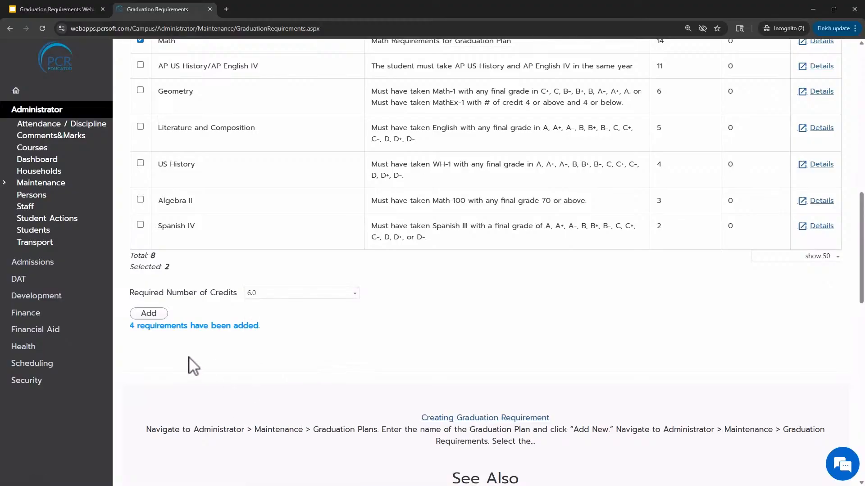
click(158, 315)
Review the STEM Endorsement Graduation Plan's current requirements and required credits
scroll(536, 342, down, 4)
scroll(574, 276, up, 1)
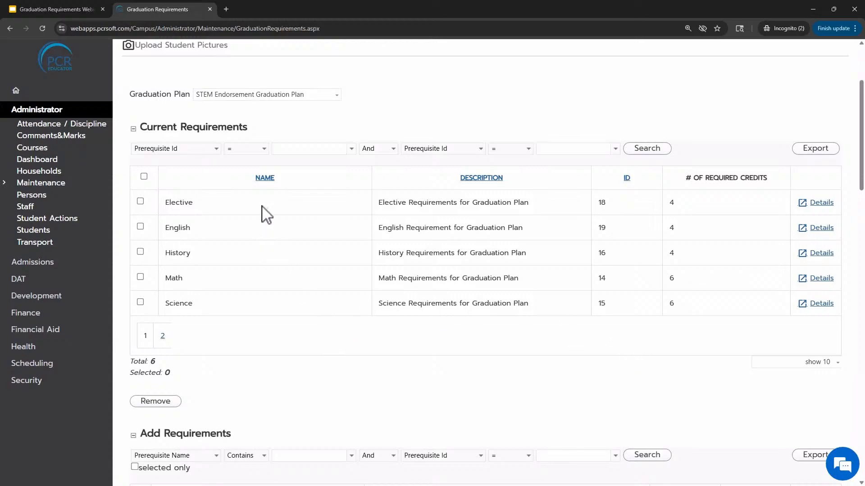
click(237, 94)
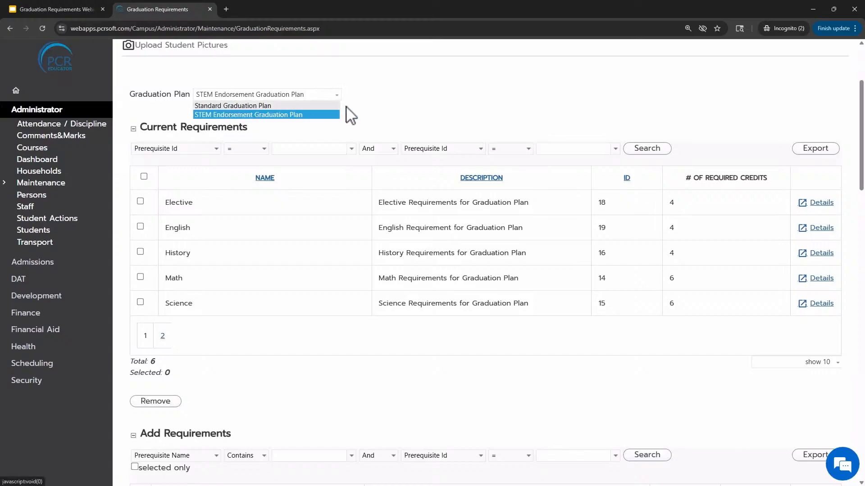
click(445, 106)
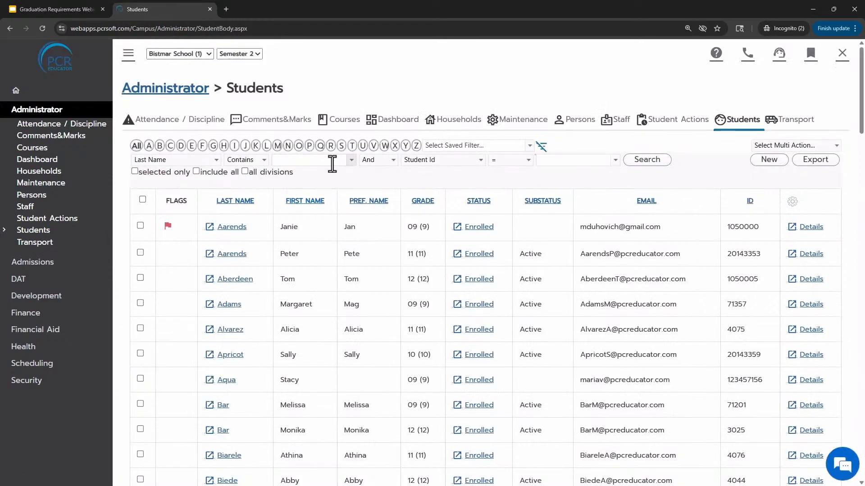
Search the students by last name for the student and open their Historical Marks page
click(332, 164)
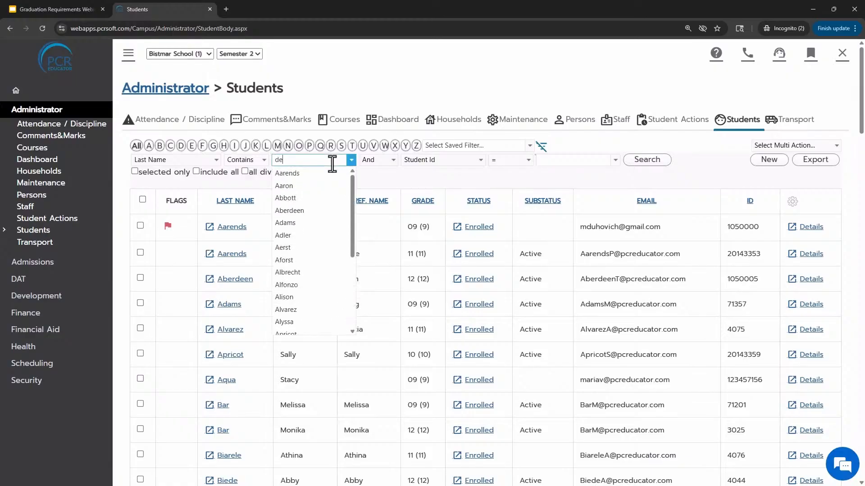
click(316, 173)
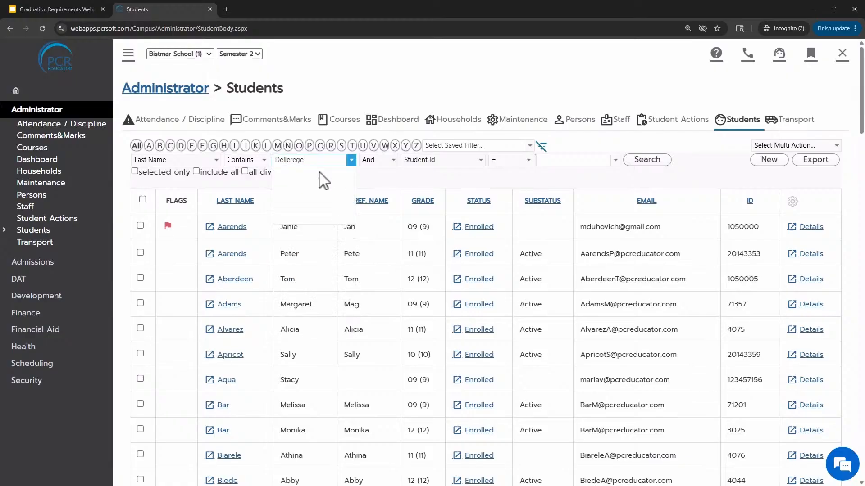
click(648, 162)
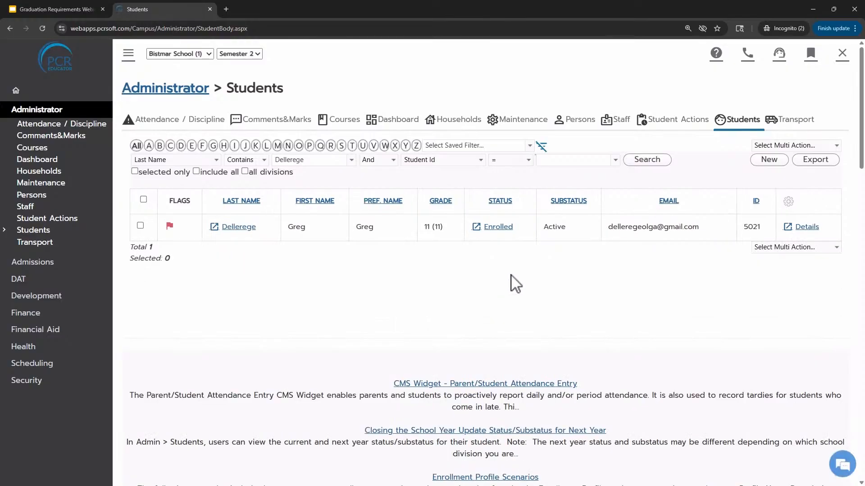
click(789, 228)
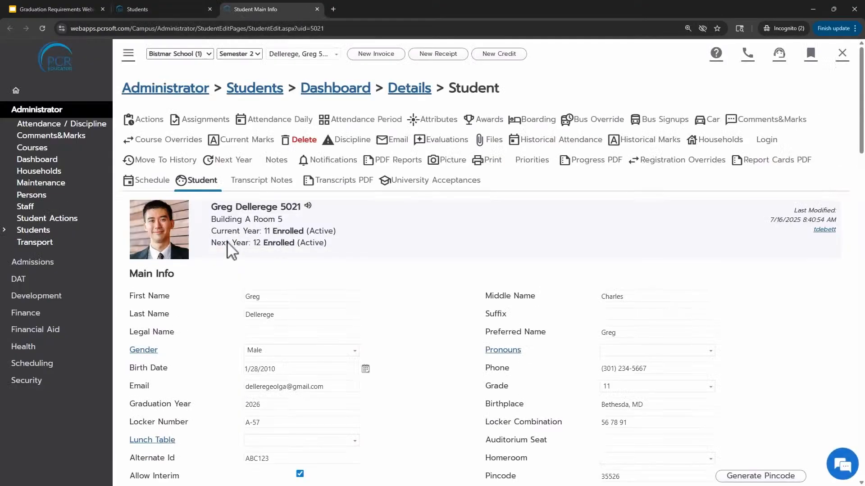
click(629, 140)
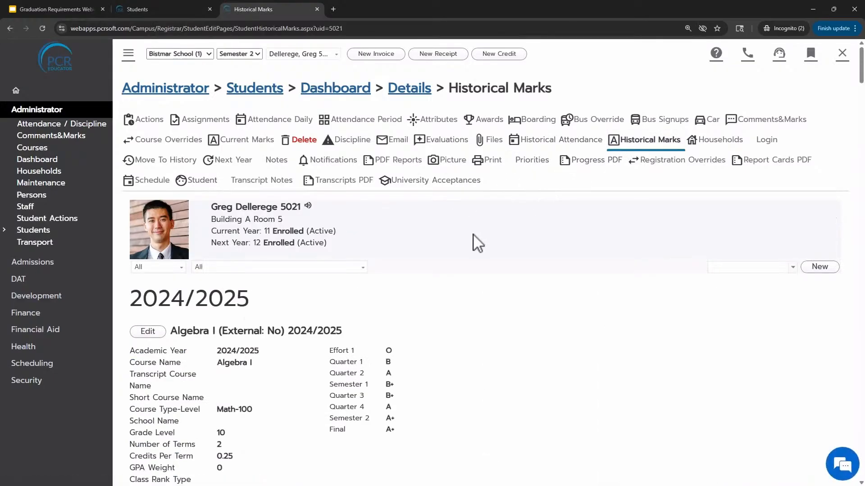
Create a new historical mark record for the 2025/2026 academic year
scroll(506, 248, down, 1)
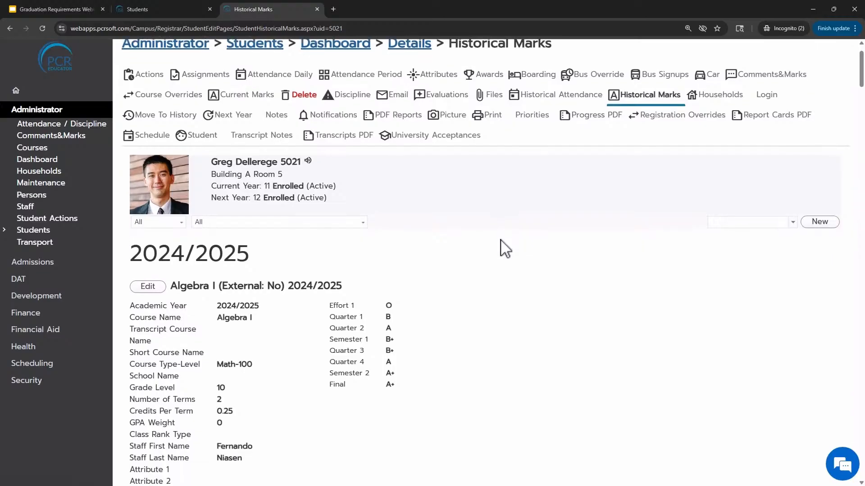
click(733, 223)
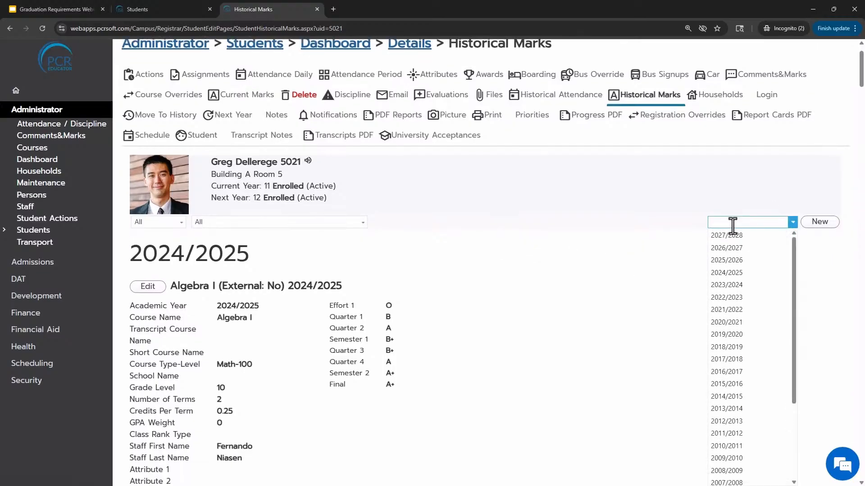
click(728, 261)
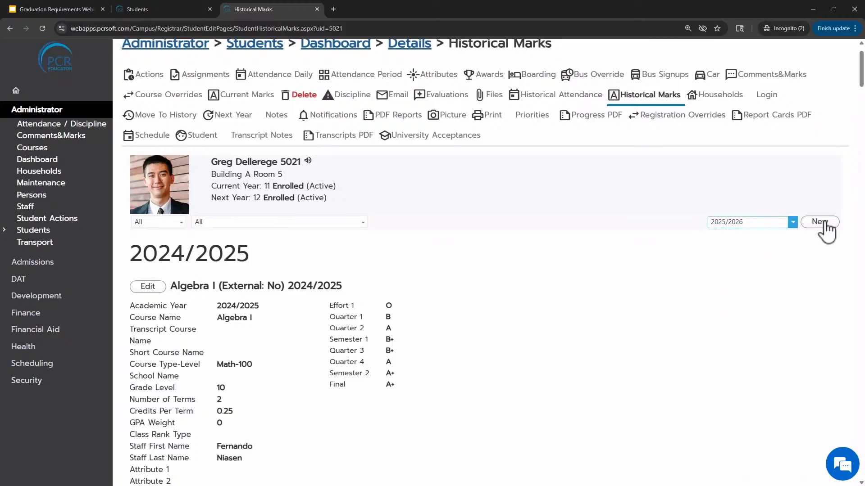
click(819, 221)
Edit the new 2025/2026 historical mark, entering course name English Literature and school name Nimitz High School
scroll(621, 243, down, 2)
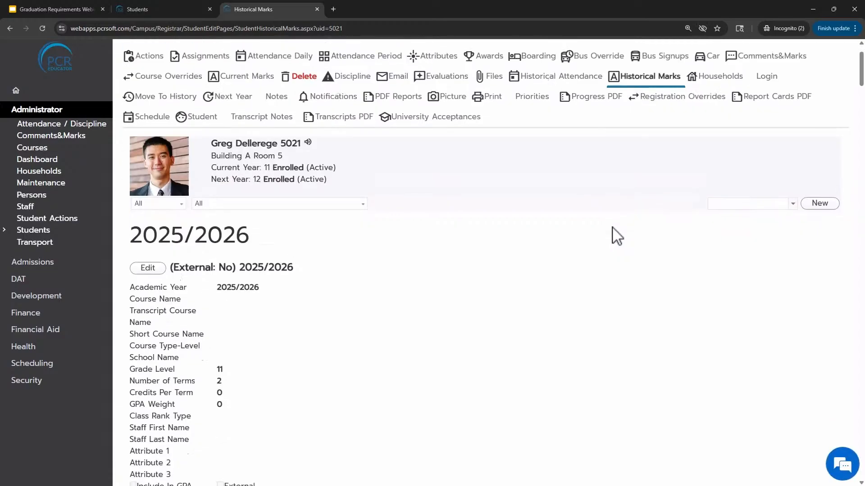
scroll(298, 258, down, 1)
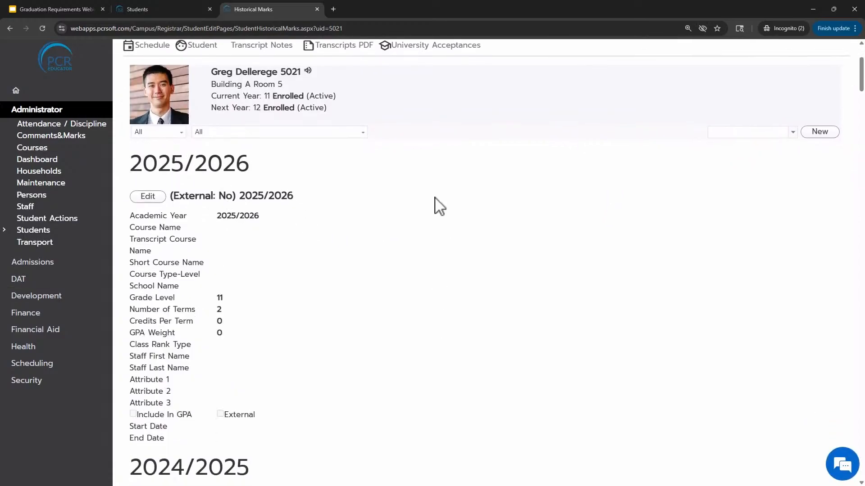
scroll(309, 270, down, 1)
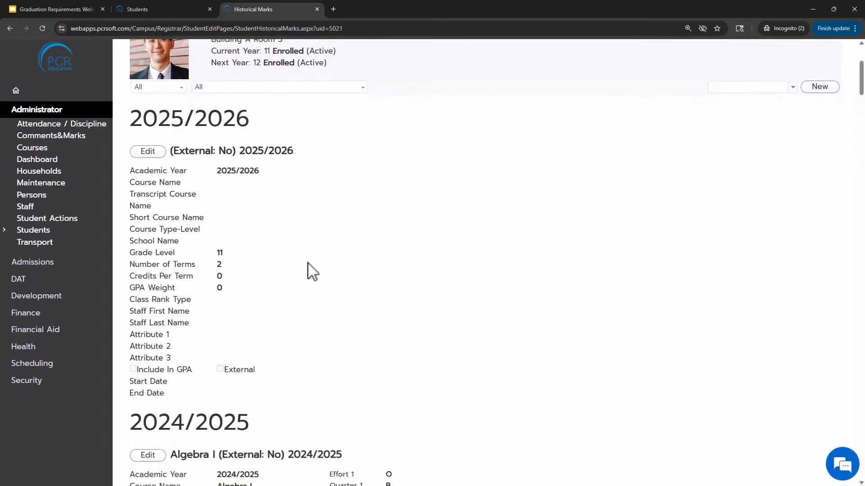
scroll(309, 270, up, 1)
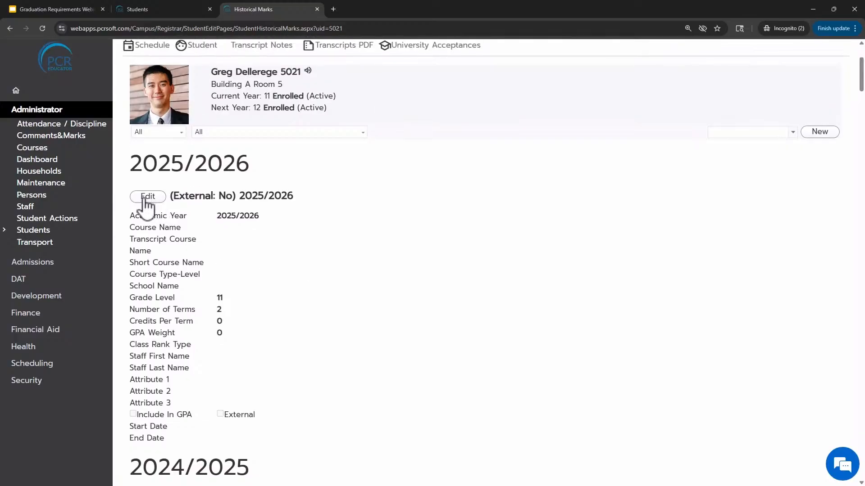
click(145, 198)
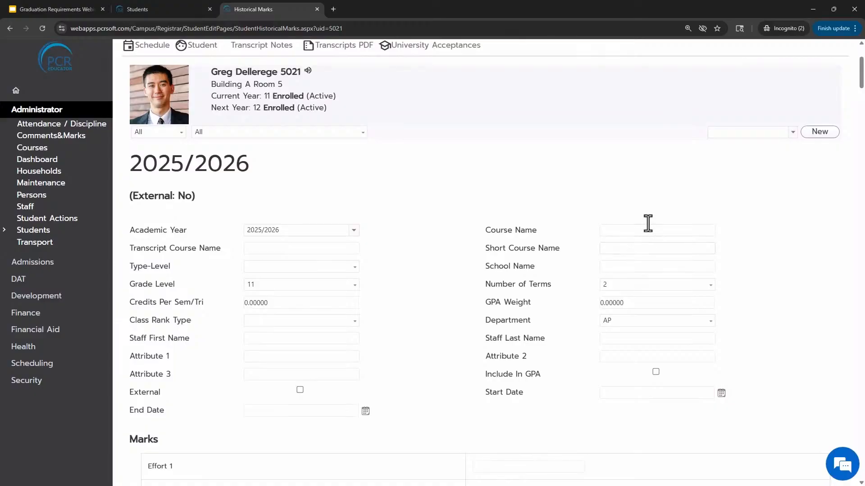
click(651, 232)
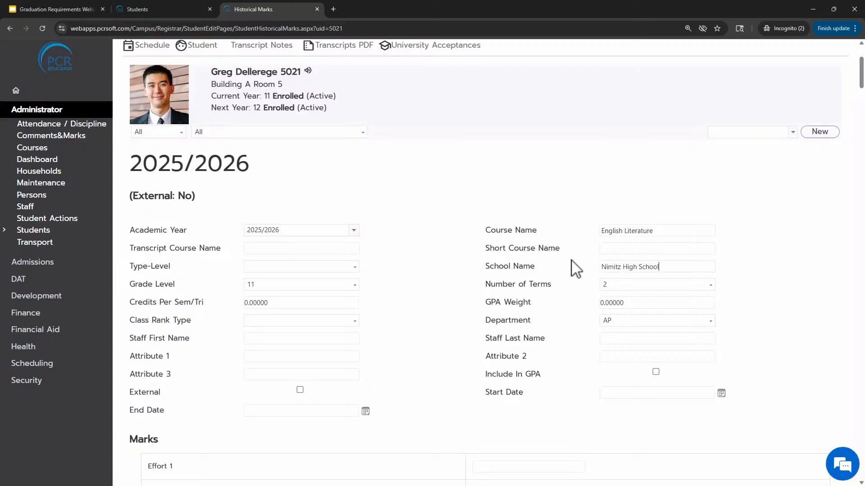
drag(495, 284, 618, 293)
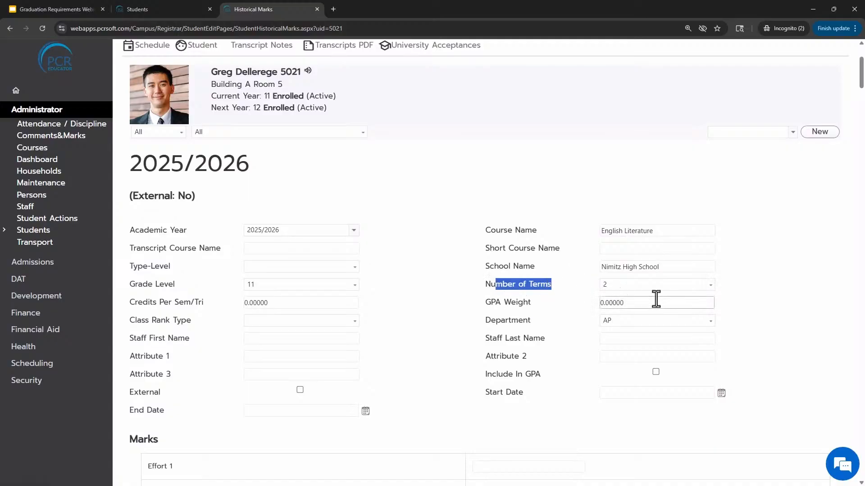
Set the record's department to English and its credits per semester/trimester to 0.5
click(629, 321)
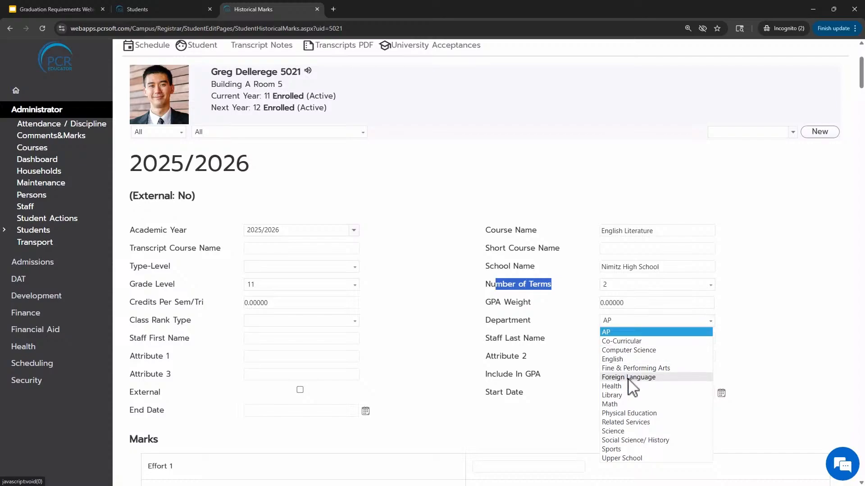
click(622, 360)
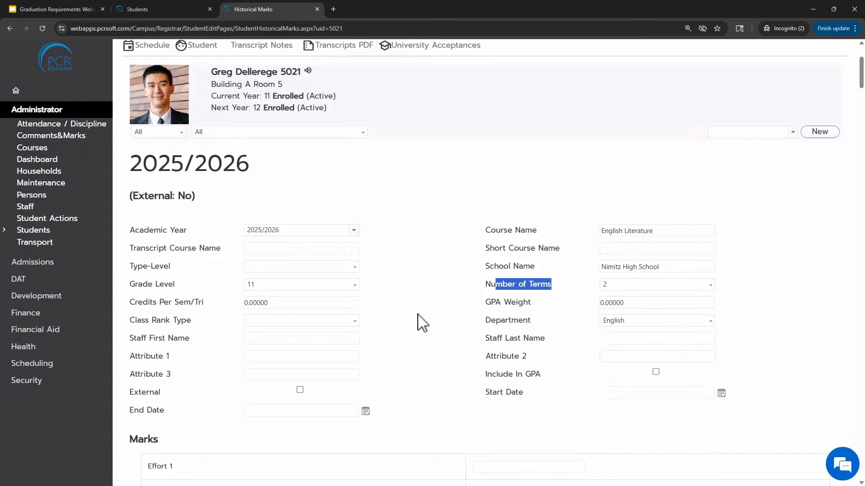
click(261, 306)
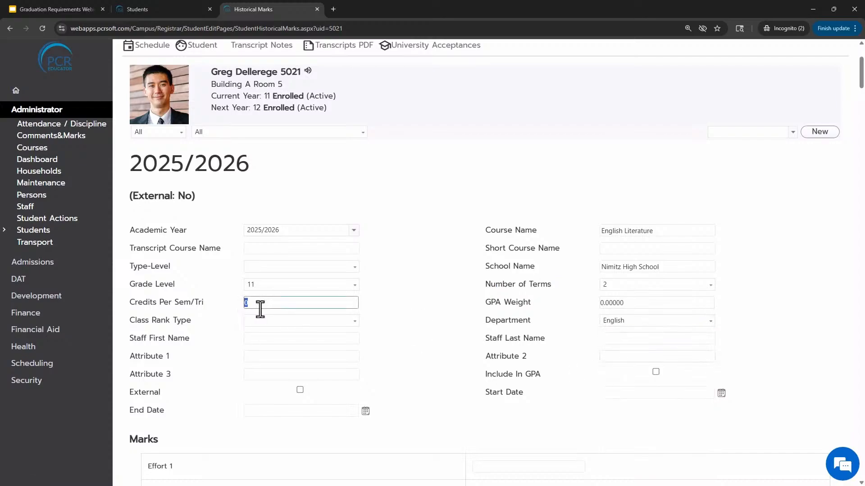
click(417, 310)
Set the record's type-level to English-200 and mark the record as External
drag(130, 267, 179, 267)
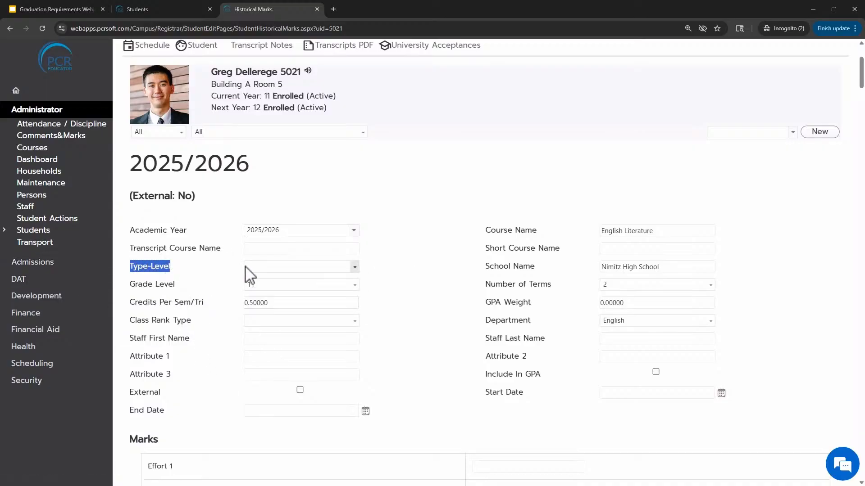
click(262, 267)
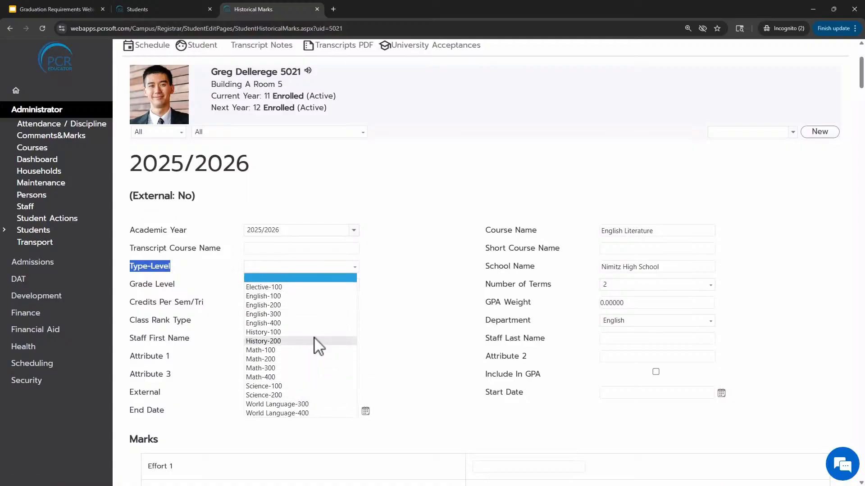
click(408, 297)
drag(666, 232, 601, 238)
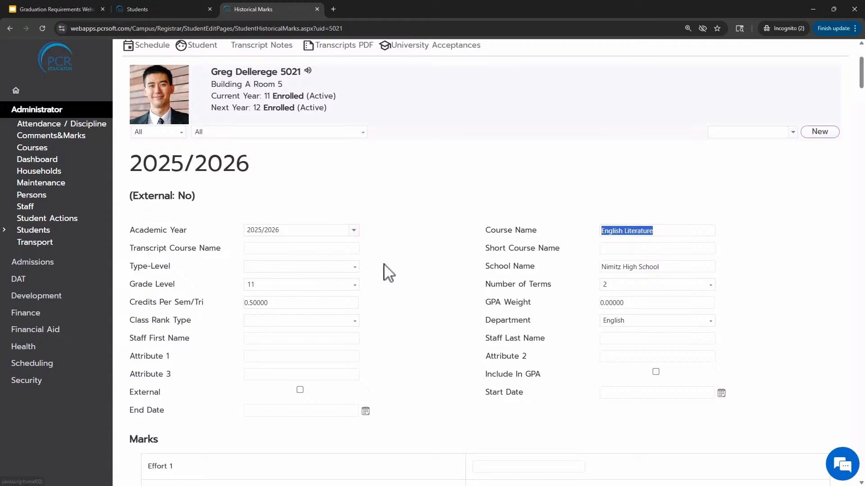
click(297, 268)
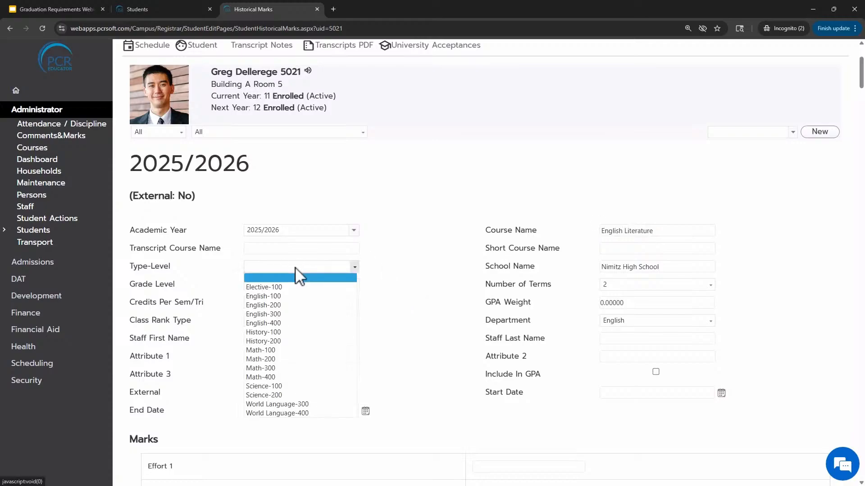
click(280, 306)
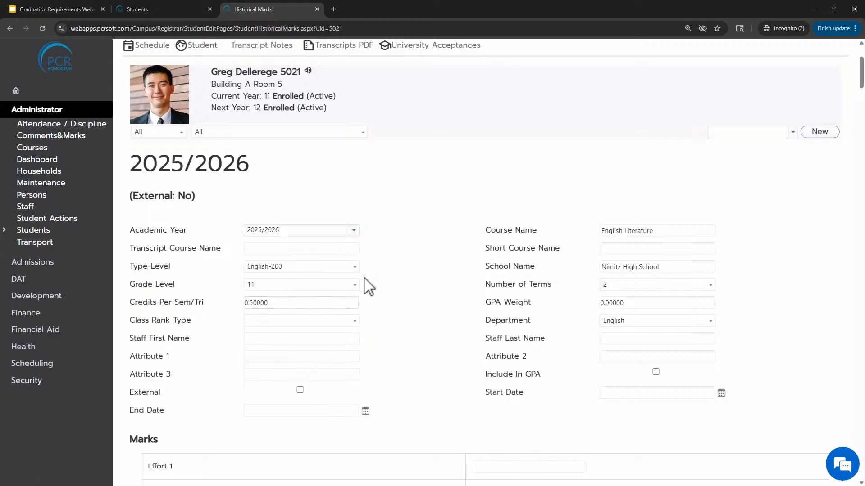
scroll(390, 284, down, 2)
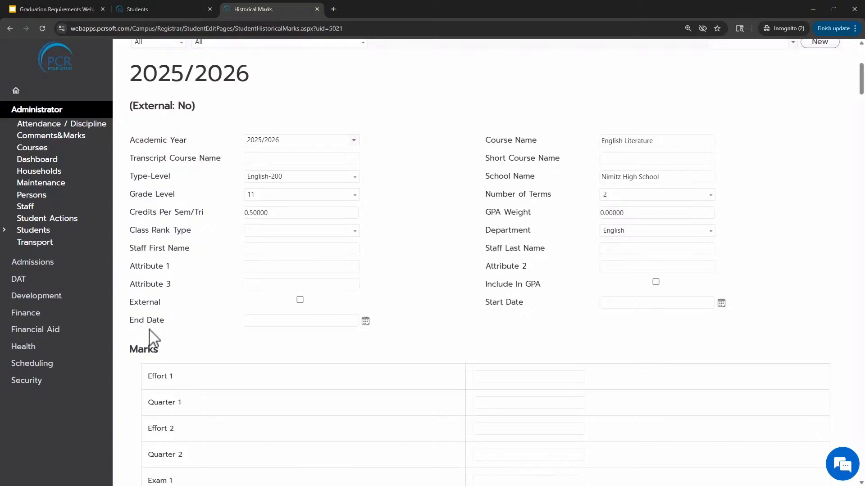
drag(134, 301, 300, 306)
Enter a final mark of A for the English Literature record and save it
scroll(415, 265, down, 3)
scroll(396, 279, down, 5)
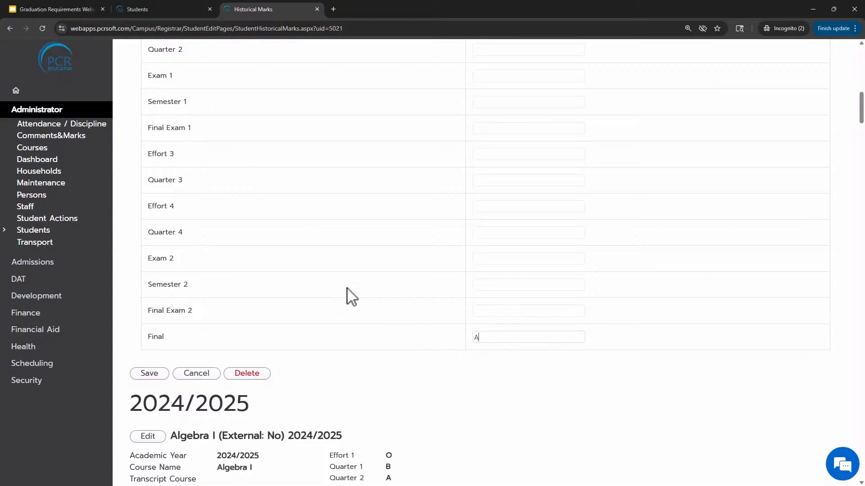
scroll(358, 279, up, 1)
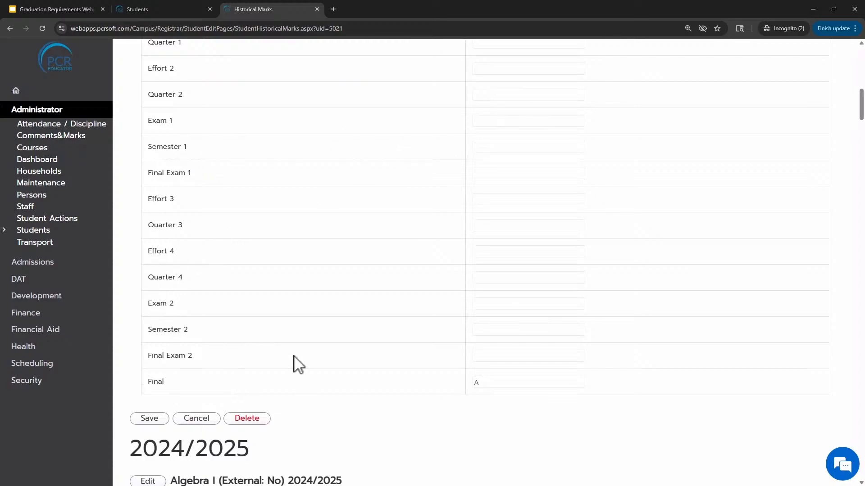
scroll(299, 361, up, 2)
scroll(320, 336, down, 2)
click(146, 421)
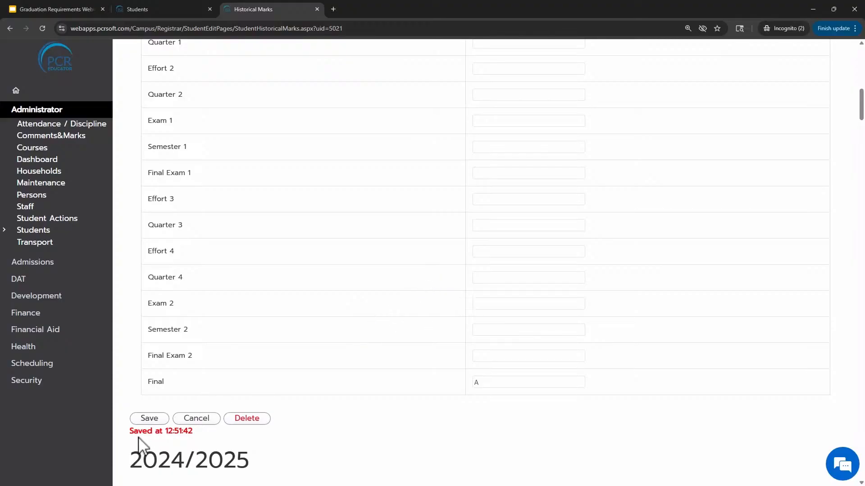
Open the student's PDF Reports and set the transcript to show the Standard Graduation Plan
scroll(391, 320, up, 10)
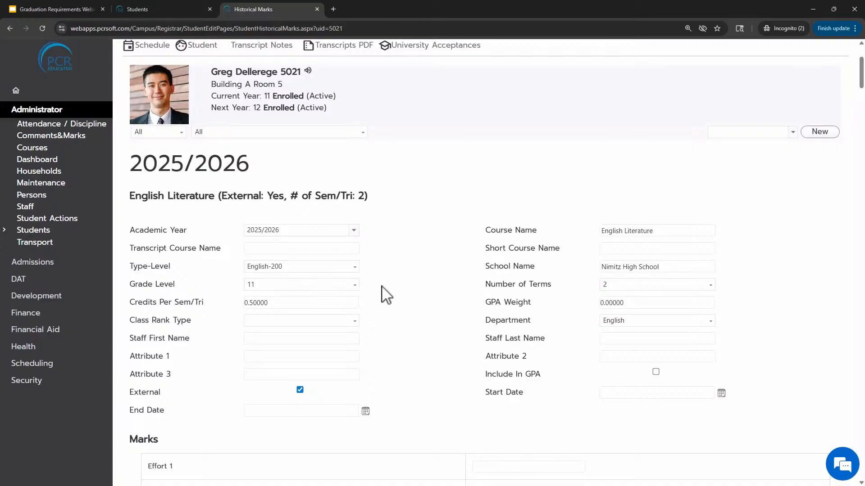
scroll(406, 290, up, 3)
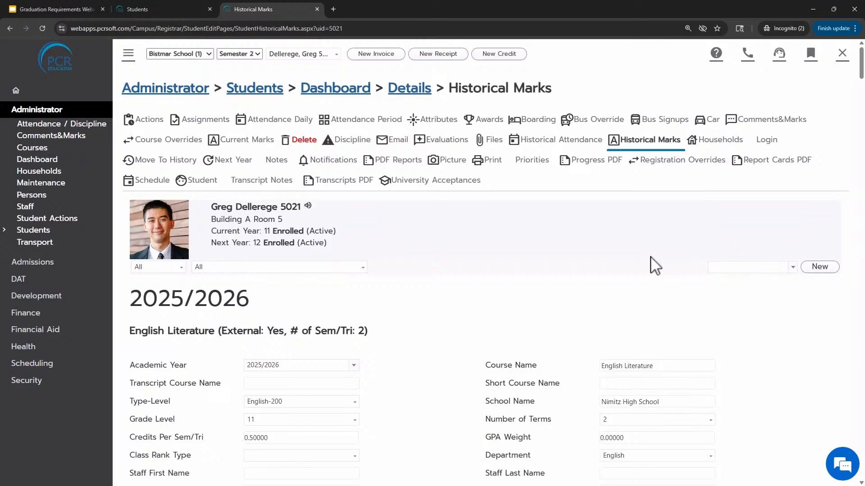
click(394, 161)
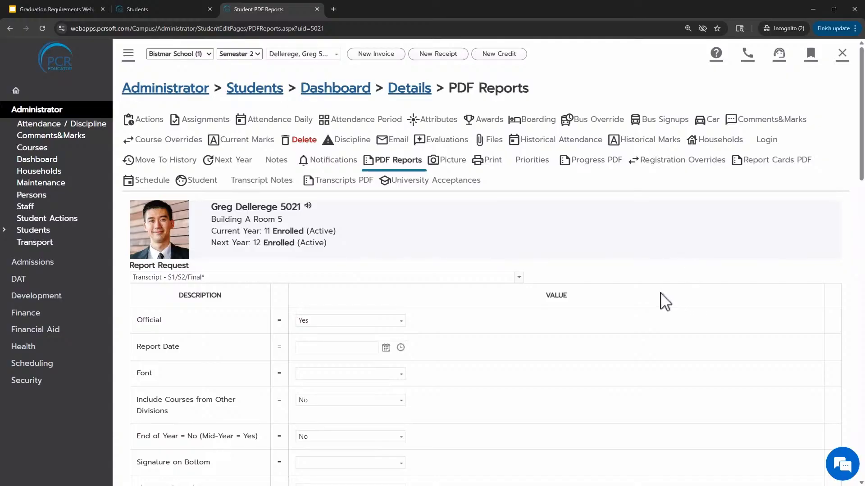
scroll(656, 299, down, 2)
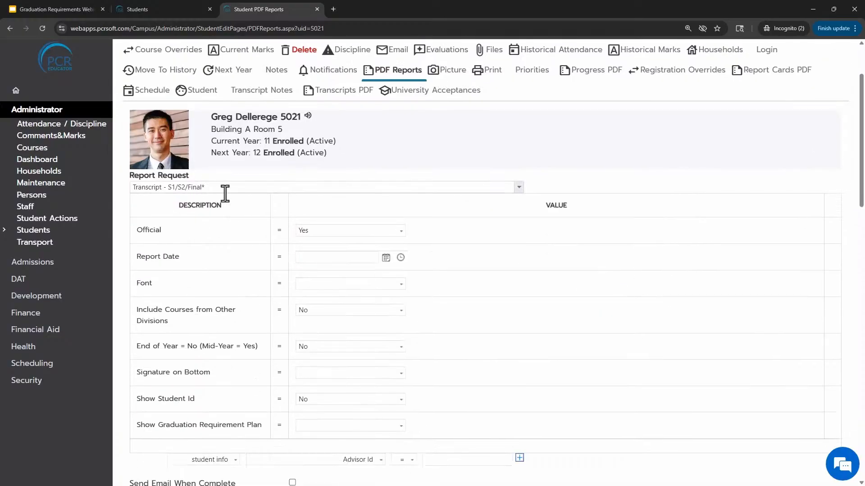
scroll(712, 272, down, 1)
scroll(712, 272, down, 1)
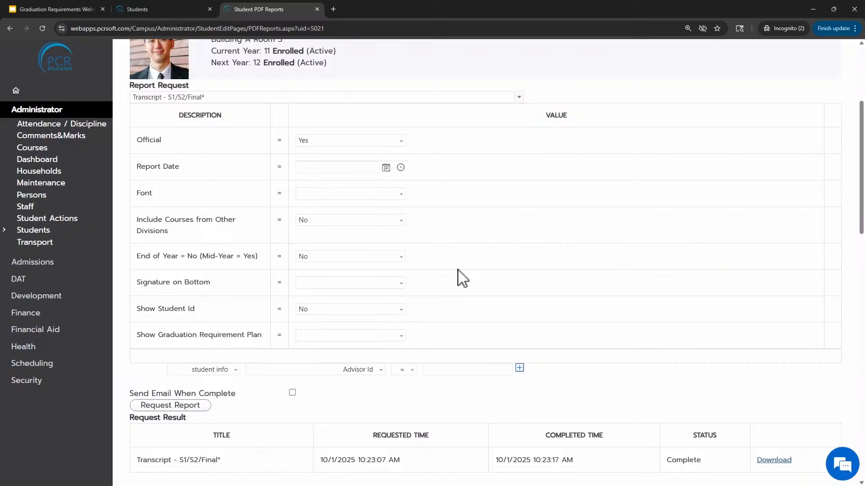
drag(140, 336, 261, 339)
click(315, 338)
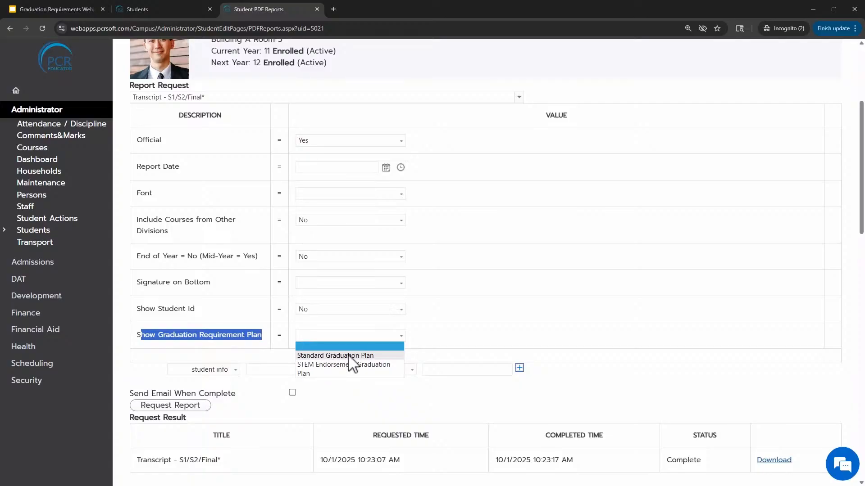
click(323, 357)
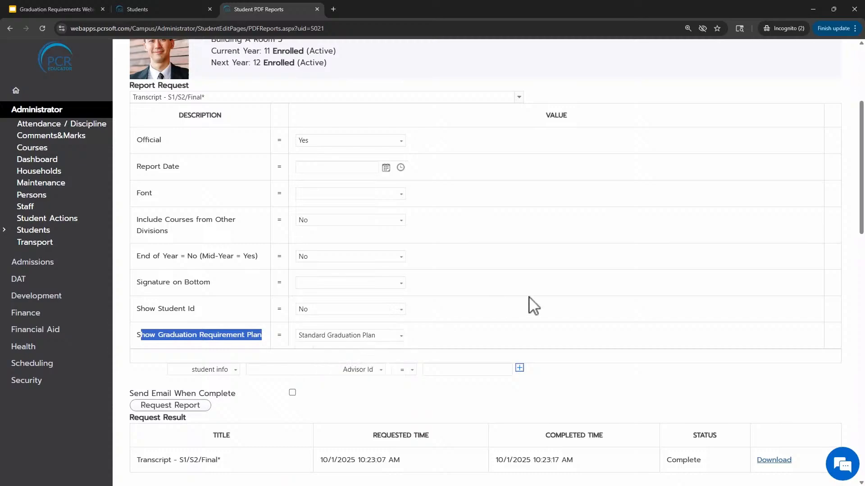
Request the S1/S2/Final transcript report for the student
scroll(546, 303, down, 1)
scroll(394, 324, down, 1)
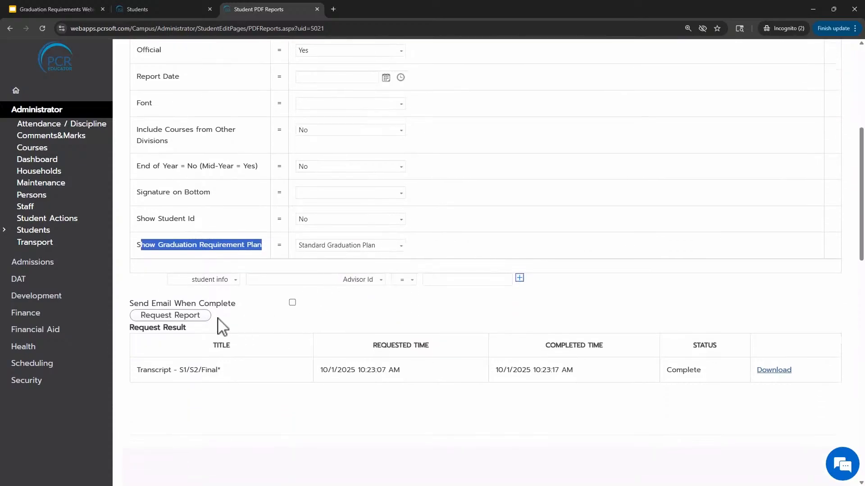
click(178, 317)
scroll(504, 367, down, 2)
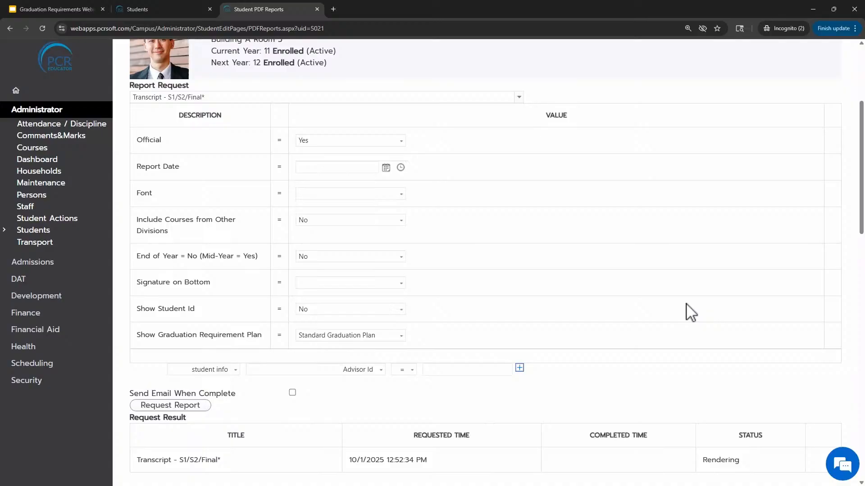
scroll(691, 312, down, 1)
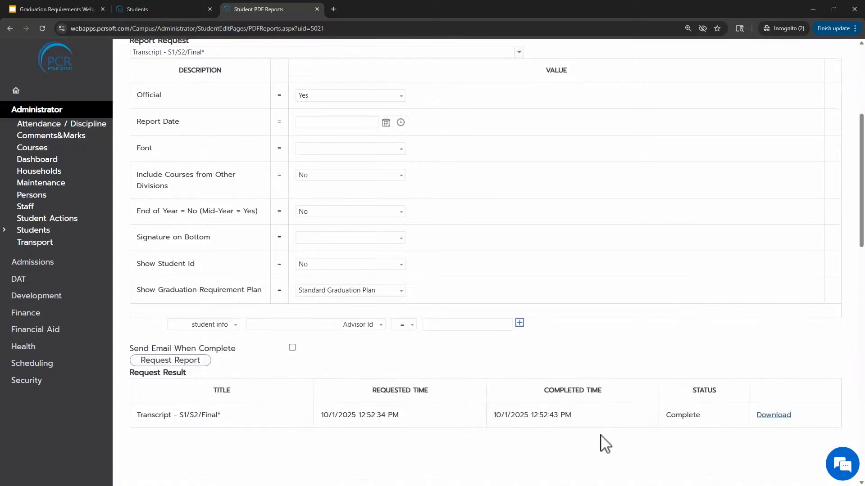
Download and open the generated transcript PDF, then review its Graduation Requirements table
click(771, 416)
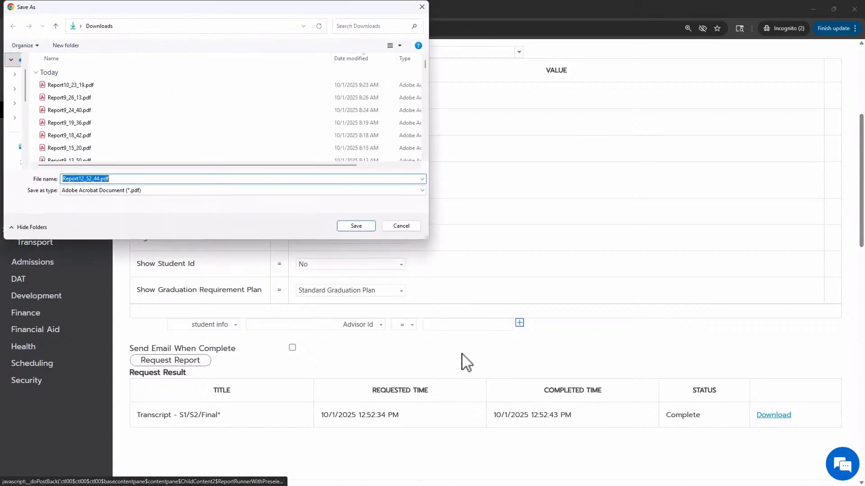
click(362, 227)
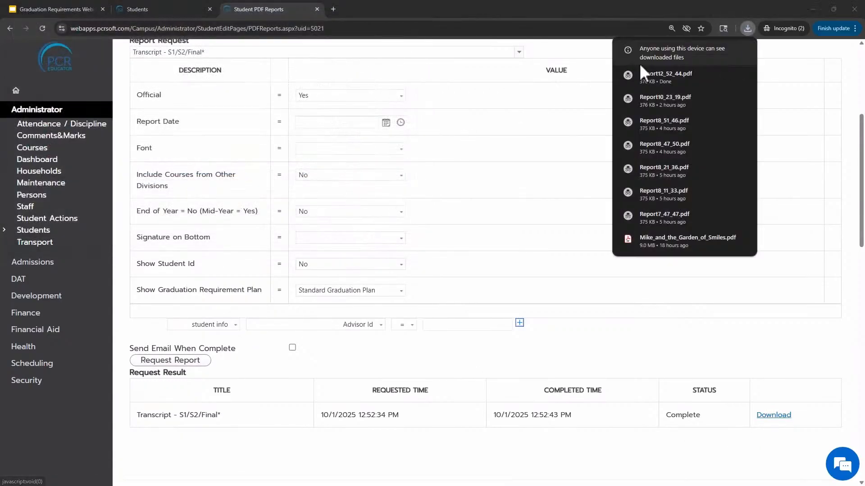
click(655, 72)
scroll(529, 202, down, 6)
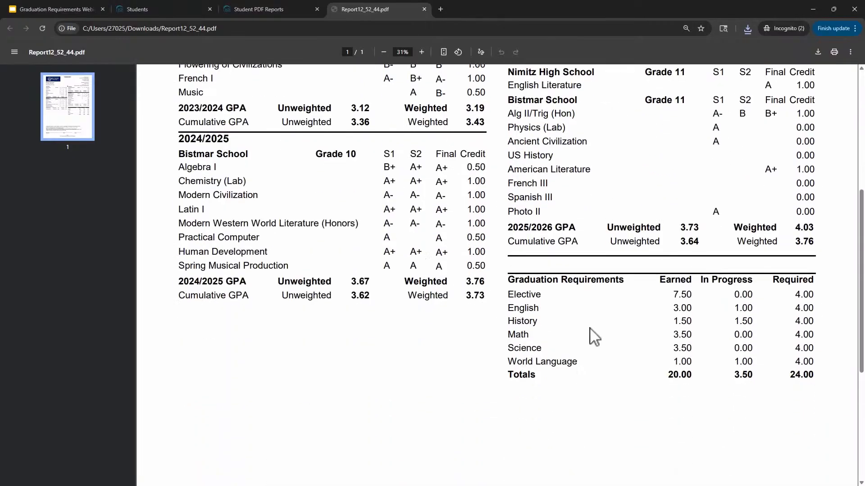
scroll(594, 321, up, 1)
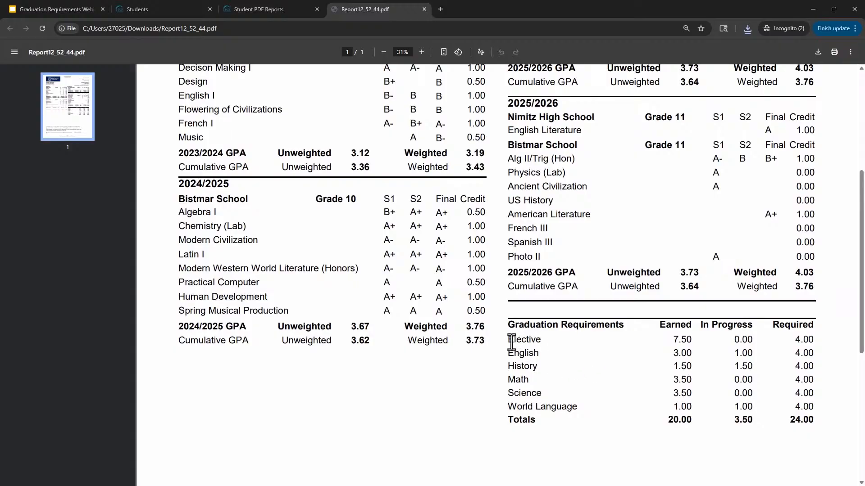
drag(509, 342, 539, 342)
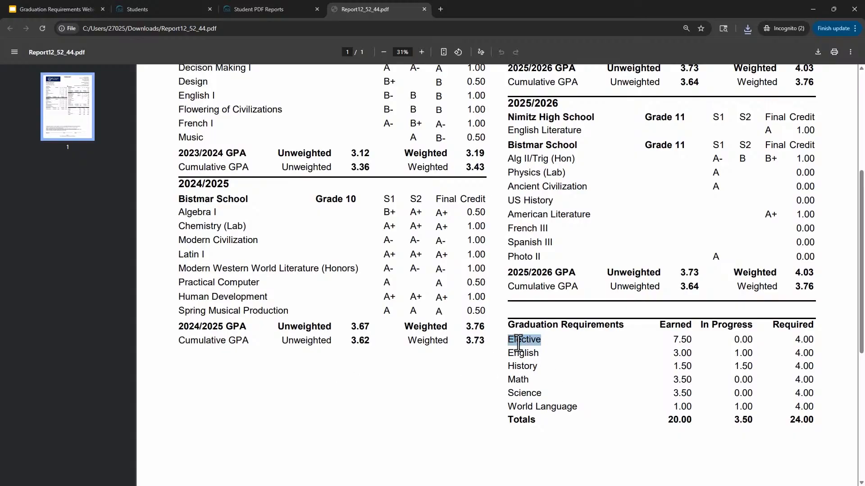
click(621, 369)
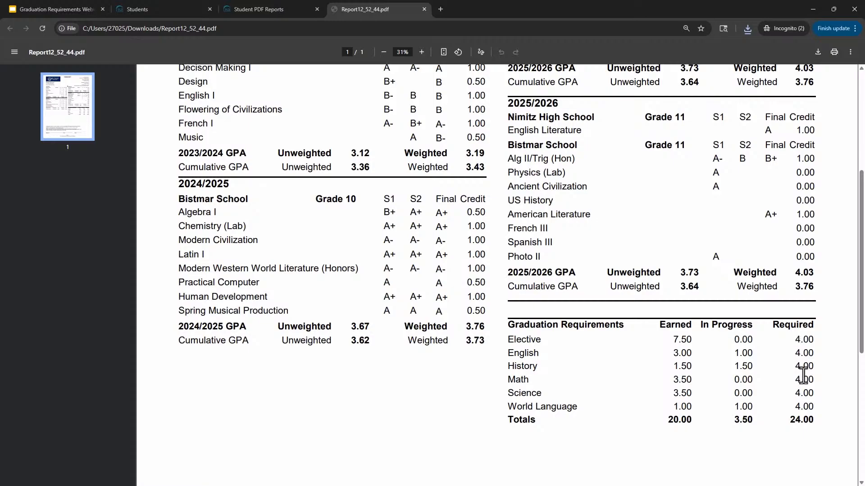
Examine the Nimitz High School English Literature entry and the Graduation Requirements table in the transcript
scroll(797, 364, up, 1)
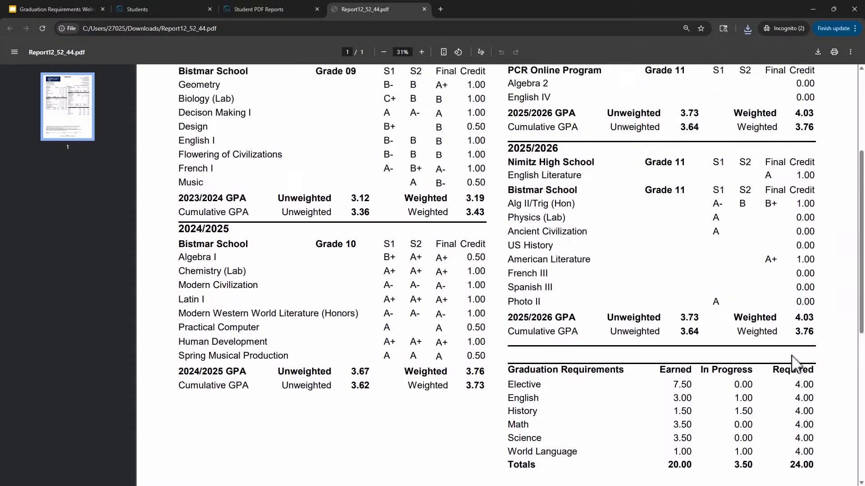
drag(507, 165, 599, 163)
click(574, 171)
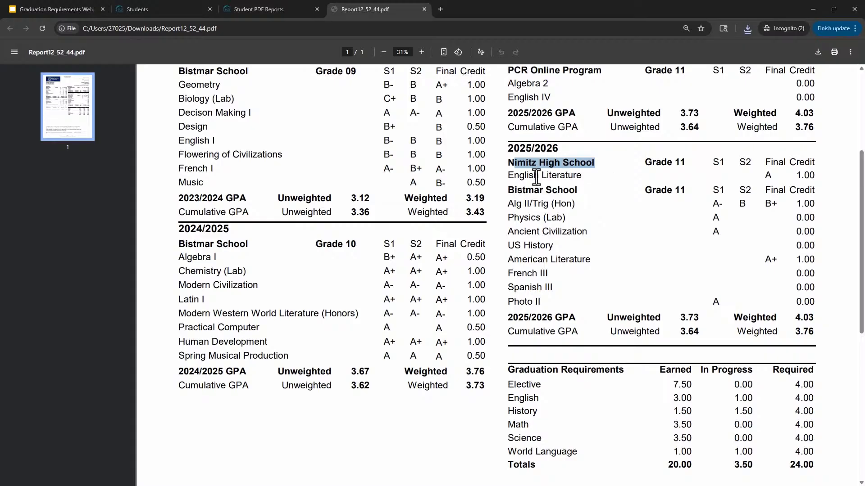
drag(527, 176, 597, 180)
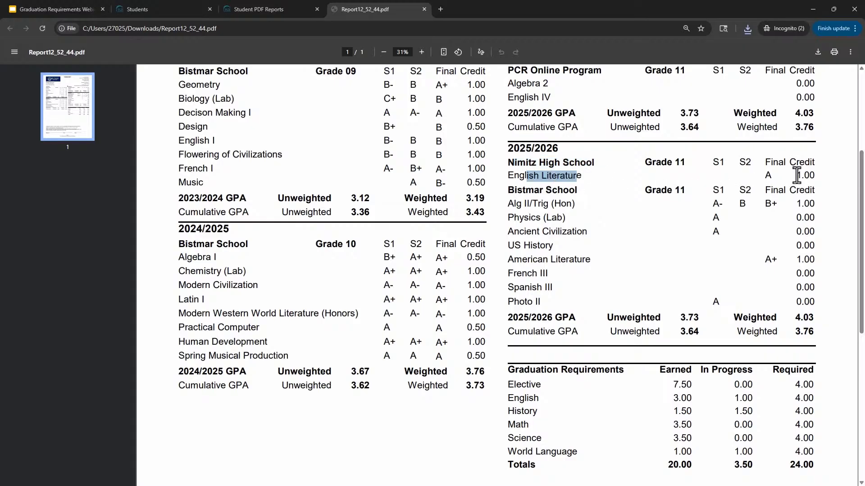
drag(795, 176, 816, 175)
click(765, 223)
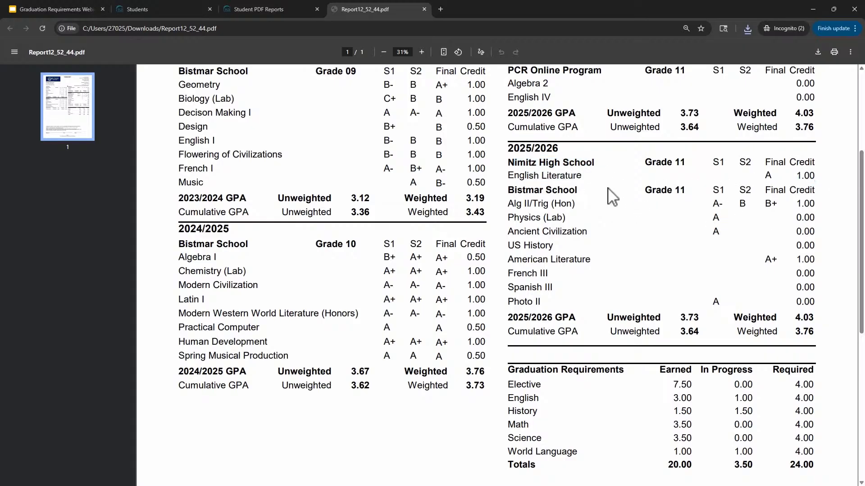
scroll(629, 222, down, 1)
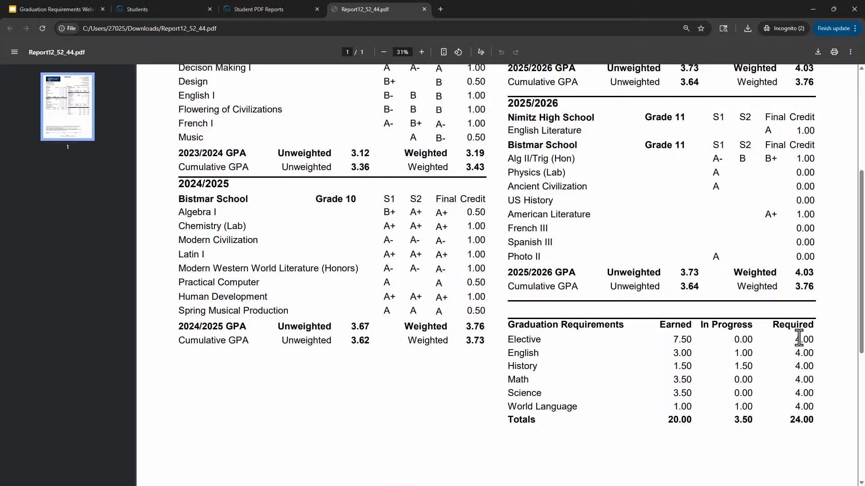
Switch the transcript's graduation requirement plan to STEM Endorsement Graduation and request the report again
click(285, 3)
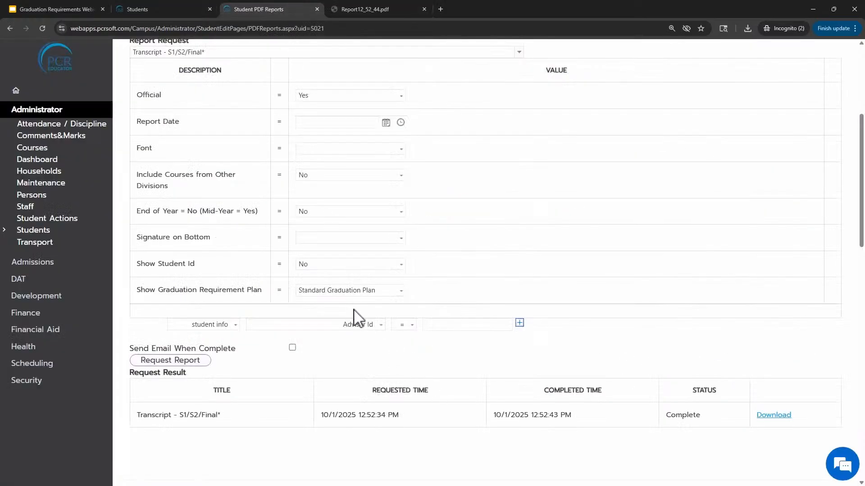
click(355, 290)
click(331, 326)
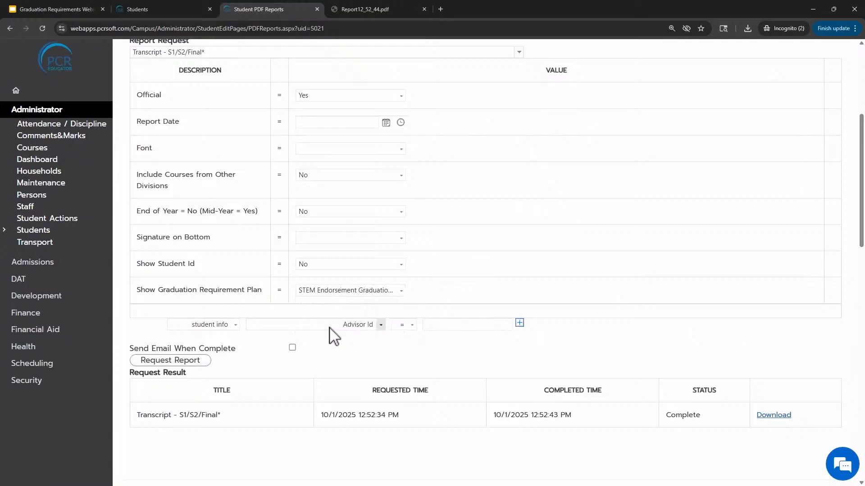
click(180, 363)
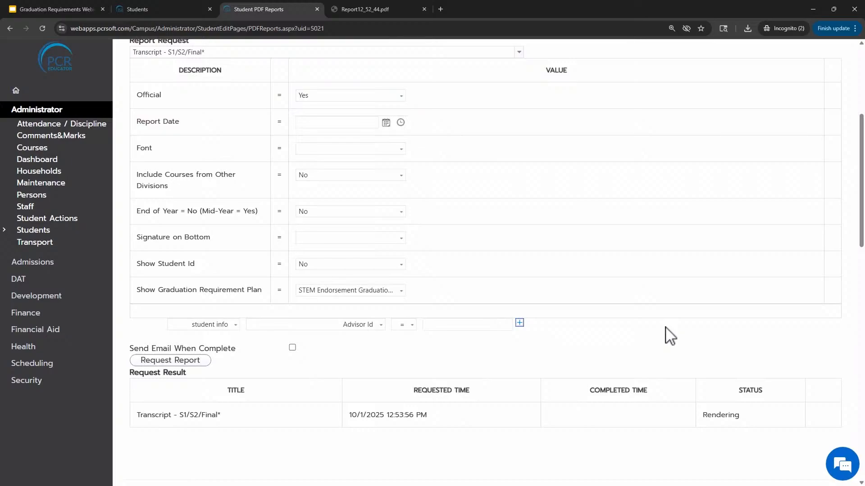
Download and save the new transcript PDF, open it, and review its Graduation Requirements table
scroll(667, 339, down, 1)
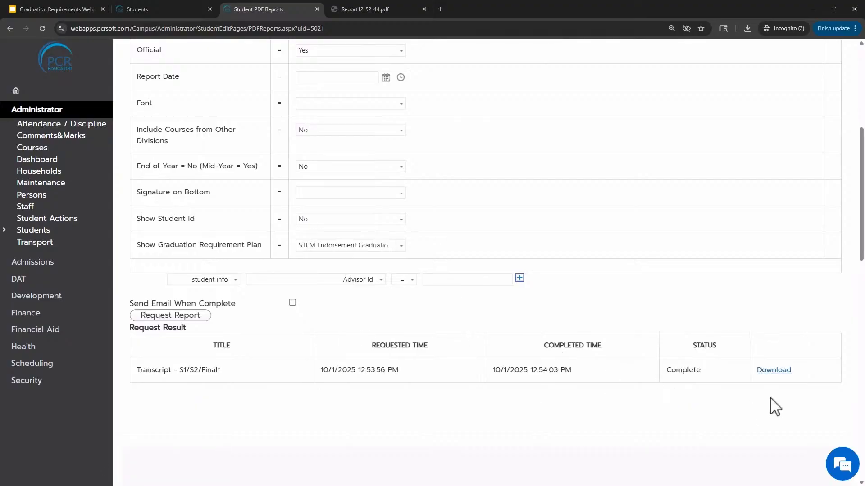
click(764, 373)
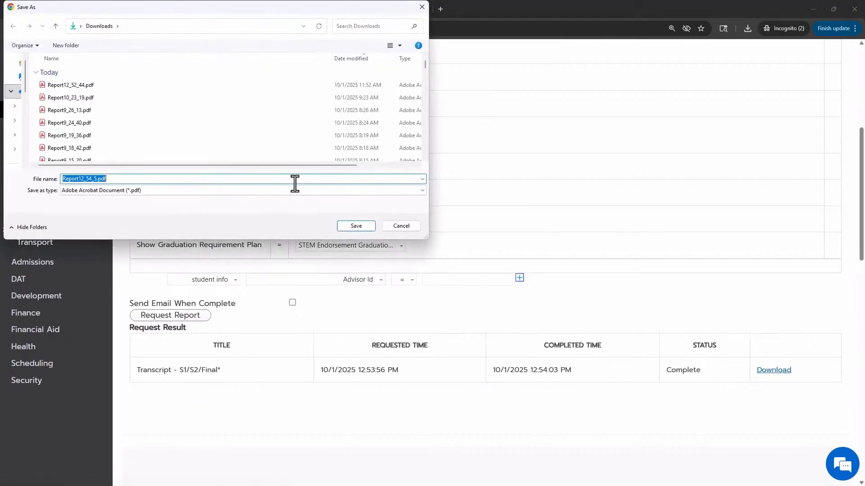
click(356, 226)
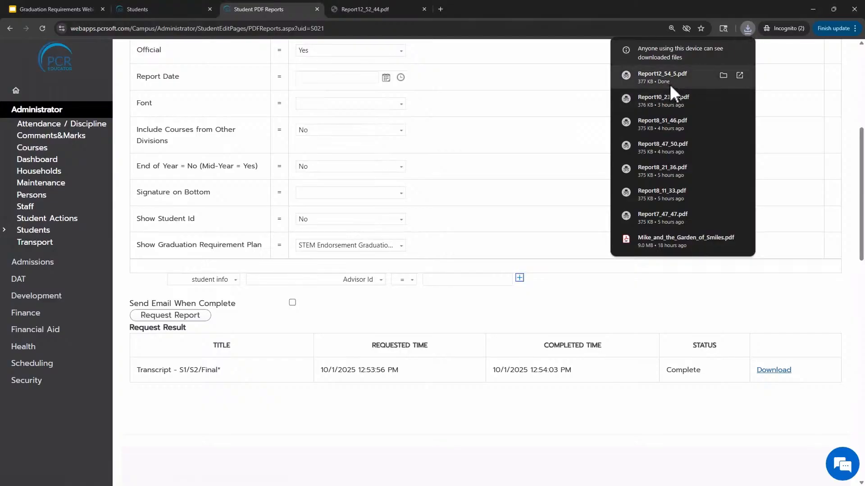
click(669, 84)
scroll(585, 223, down, 5)
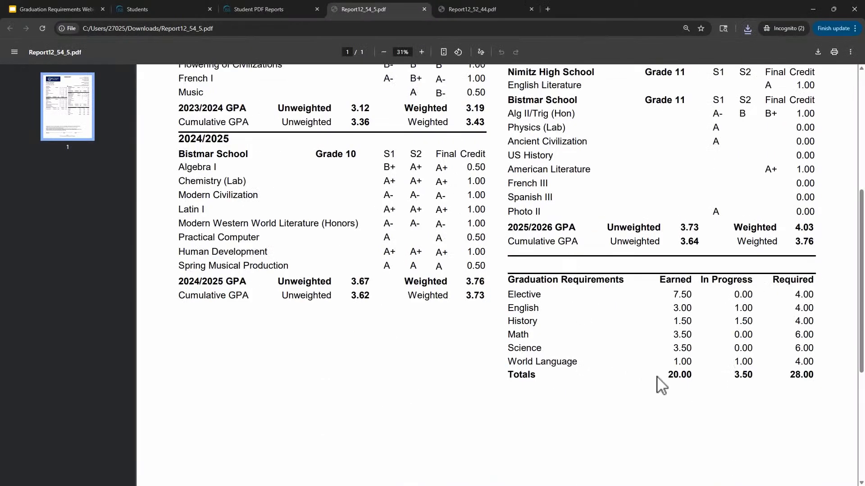
drag(507, 335, 805, 356)
click(797, 346)
Open the DAT Queries list and filter it to the PCR (Imported) category
click(1, 40)
click(158, 8)
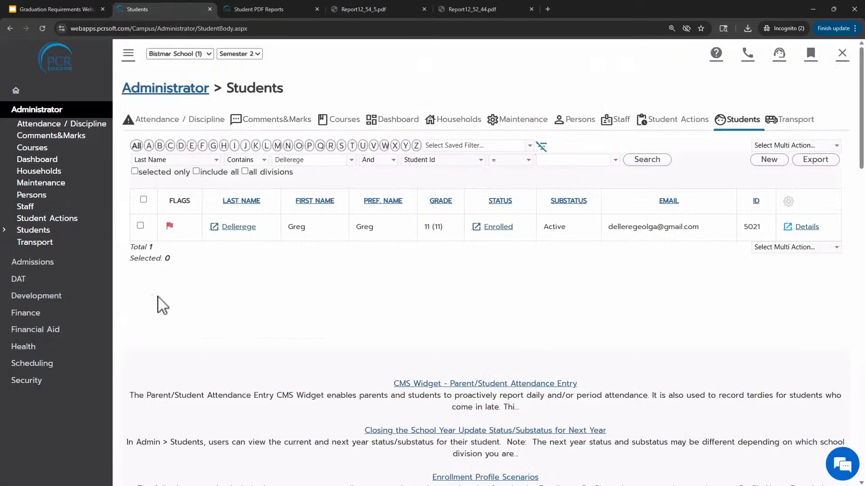
click(29, 283)
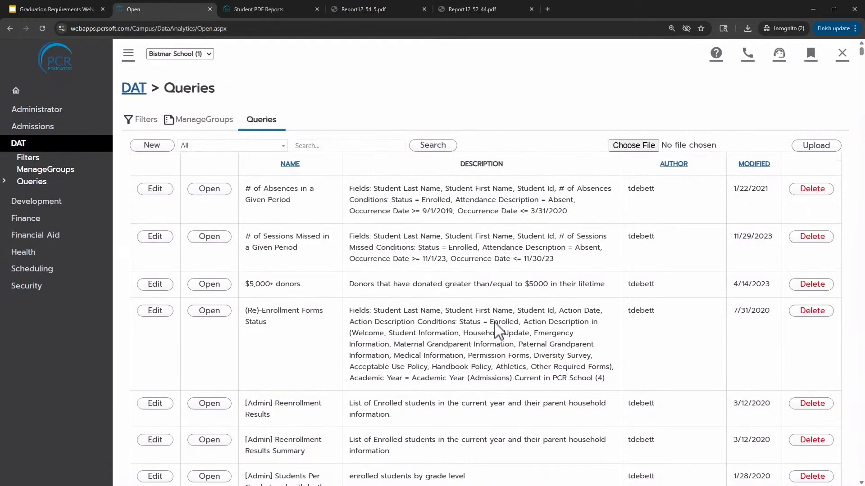
click(279, 143)
scroll(247, 201, down, 3)
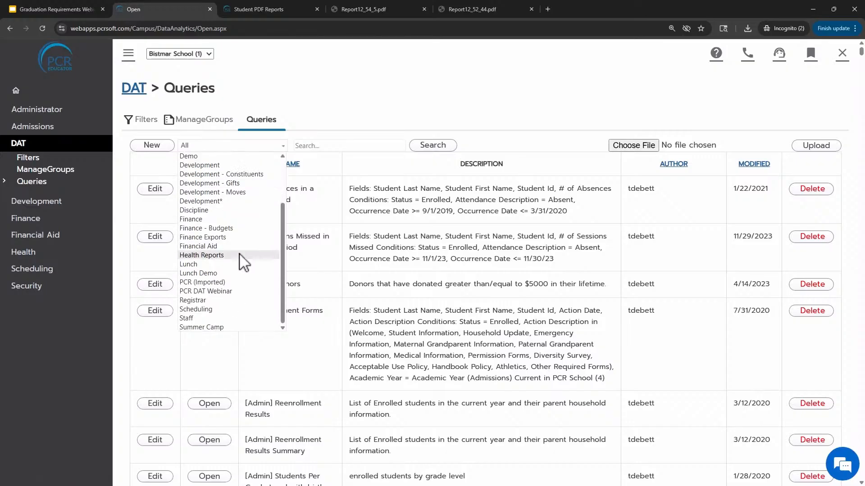
click(214, 284)
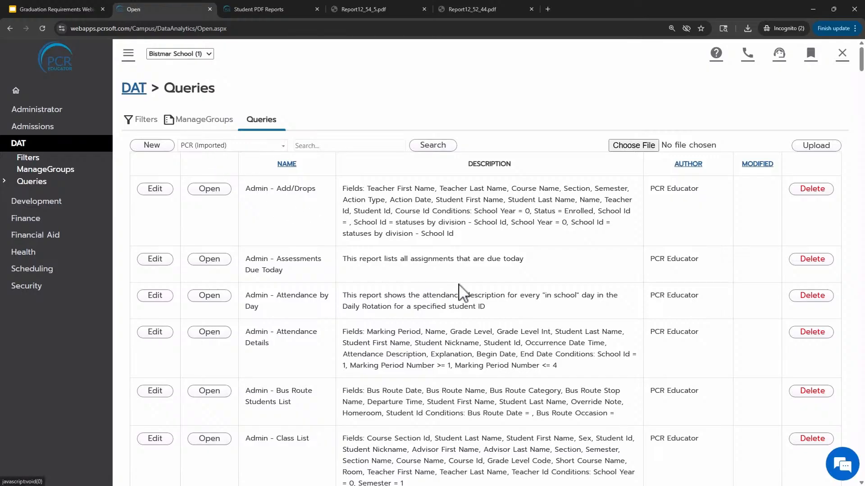
Search the imported DAT queries for Graduation
scroll(453, 289, down, 8)
scroll(446, 291, down, 13)
scroll(446, 290, up, 15)
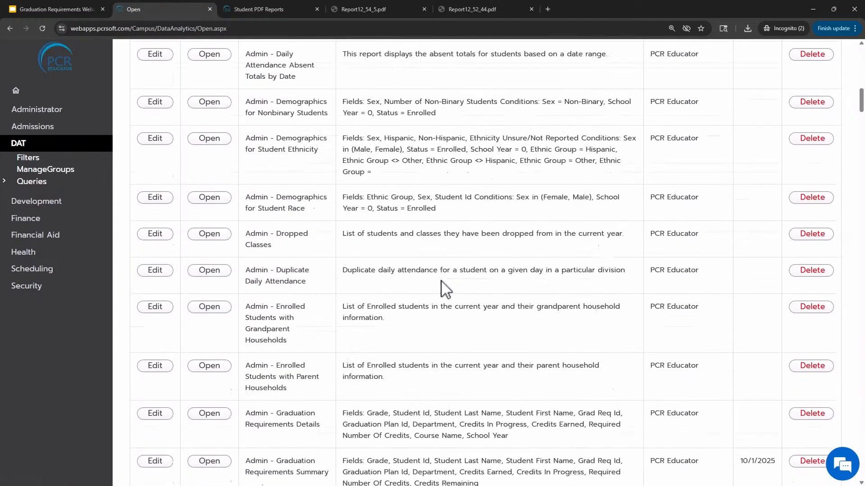
scroll(446, 290, up, 6)
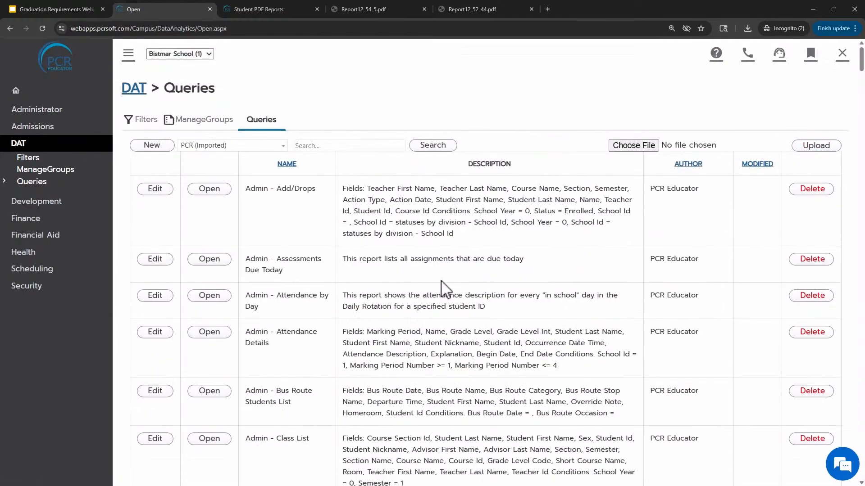
click(336, 145)
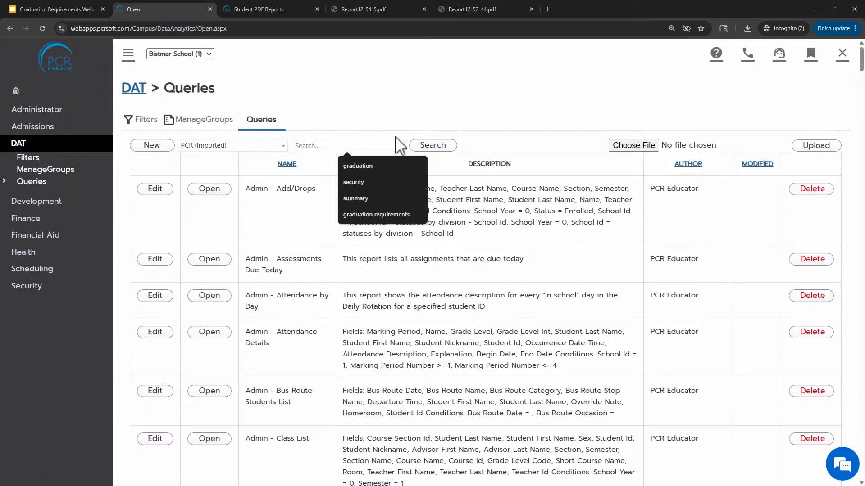
text(Graduation)
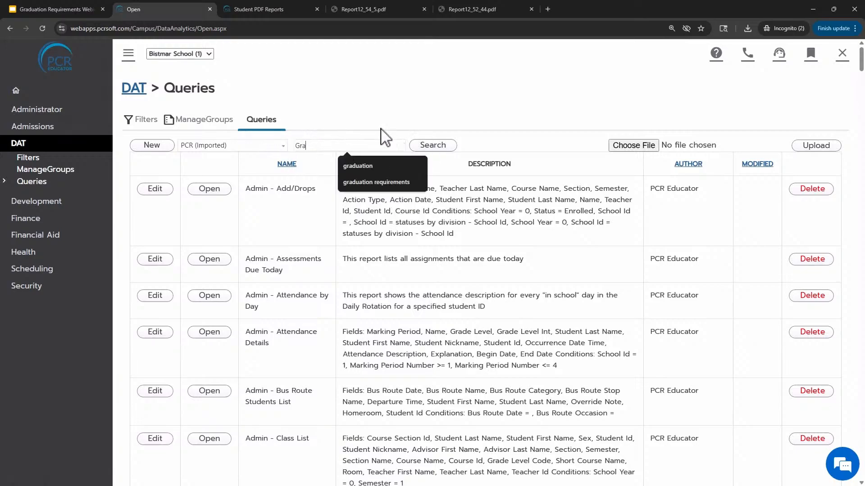
click(445, 146)
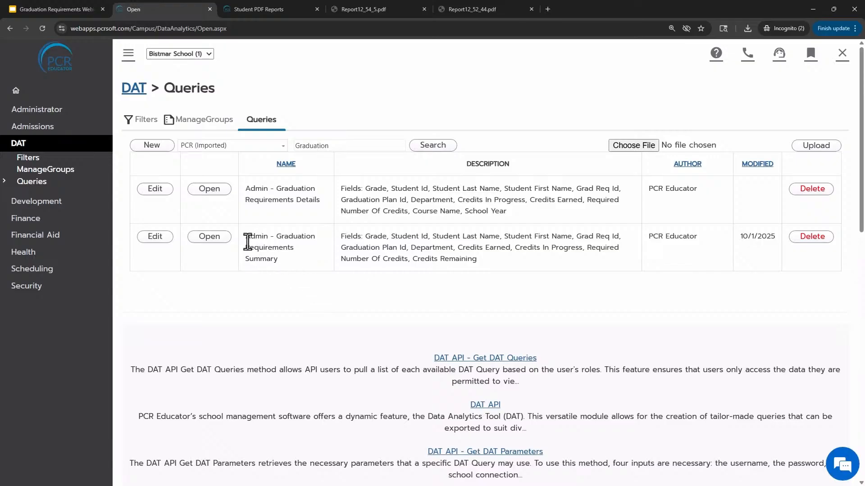
Open the Admin - Graduation Requirements Summary query
drag(245, 234, 283, 264)
drag(249, 189, 320, 217)
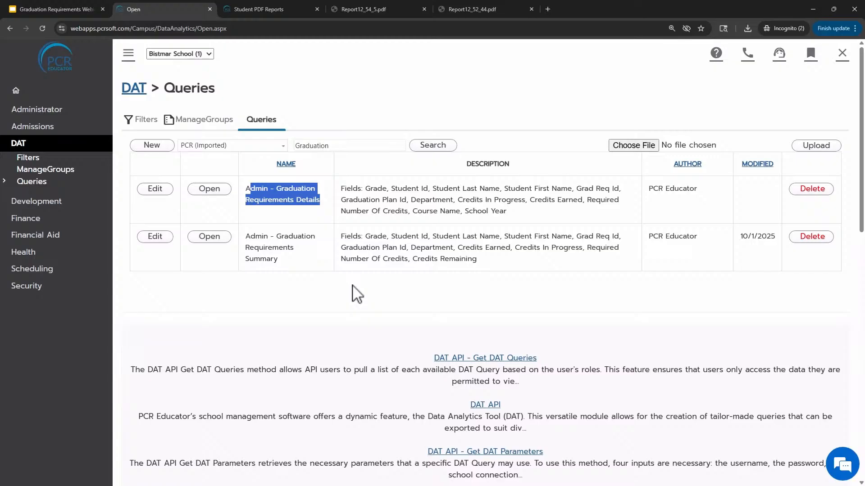
click(208, 239)
Review the Graduation Requirements Summary results, including department, credits earned, in progress, required and remaining columns
scroll(374, 336, down, 4)
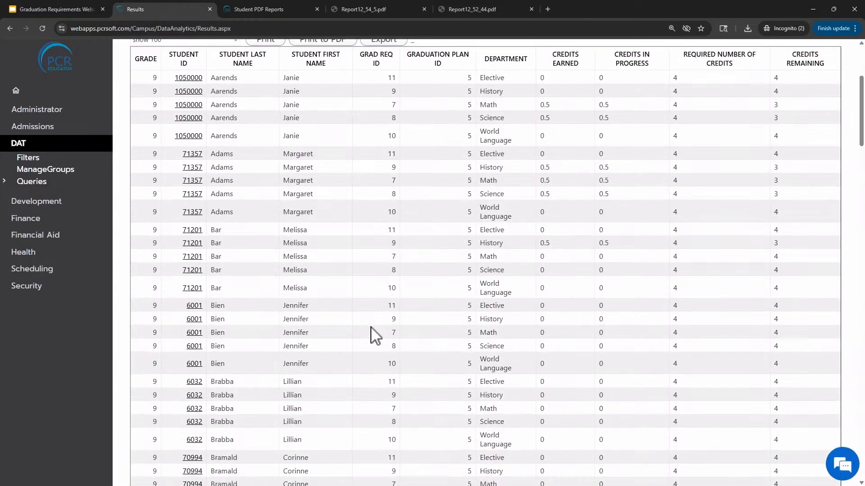
scroll(376, 335, up, 4)
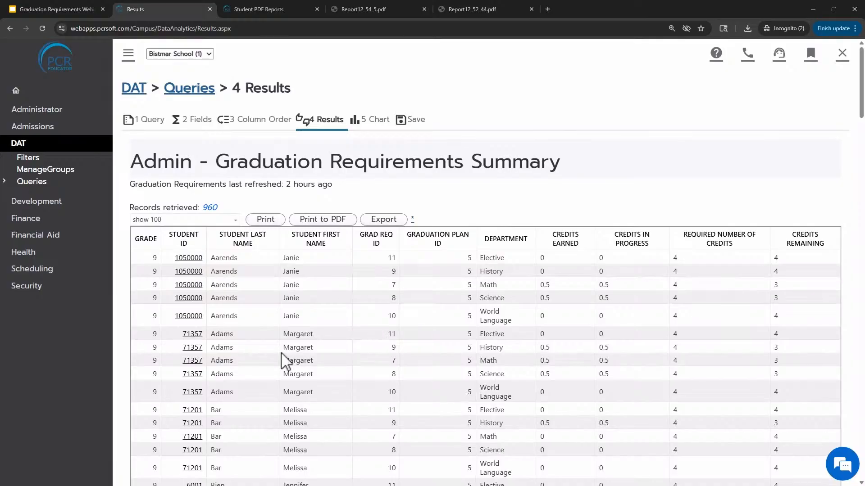
scroll(299, 310, down, 1)
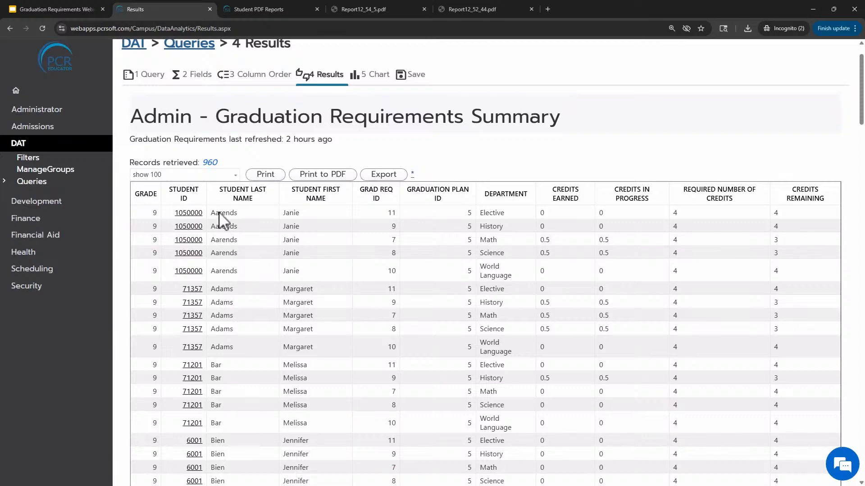
scroll(392, 269, down, 1)
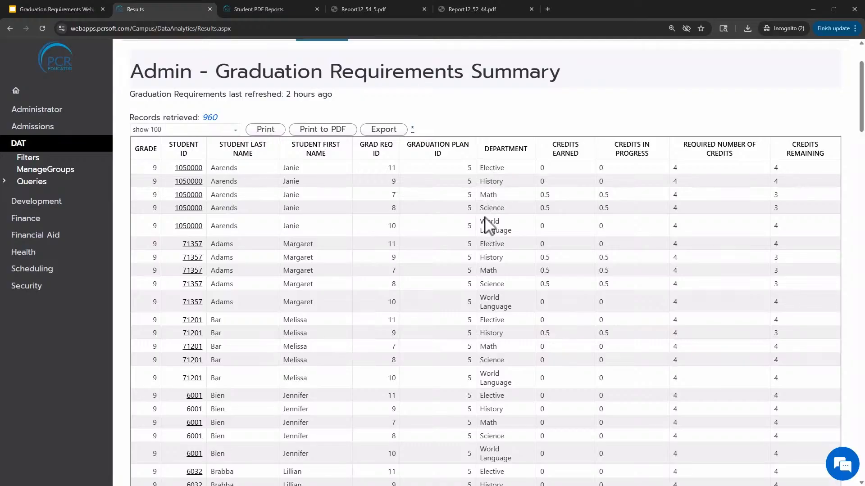
drag(485, 149, 527, 154)
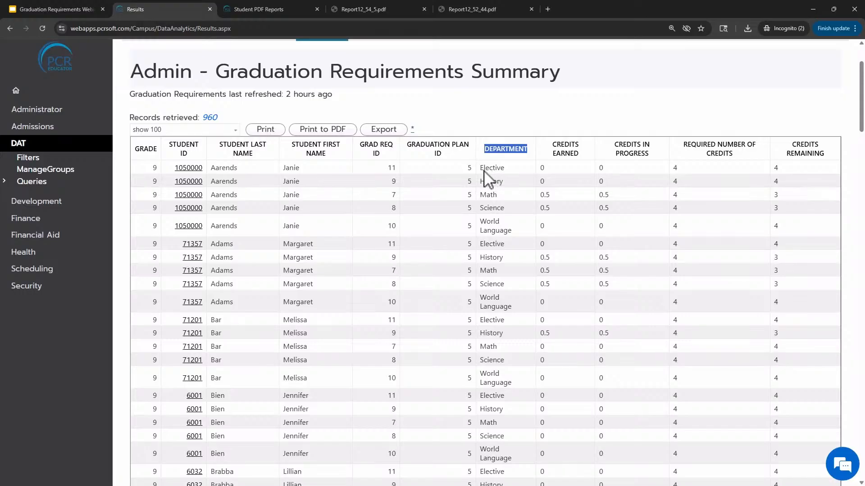
mouse_move(483, 171)
mouse_down()
mouse_move(504, 181)
mouse_move(488, 196)
mouse_move(491, 180)
mouse_up()
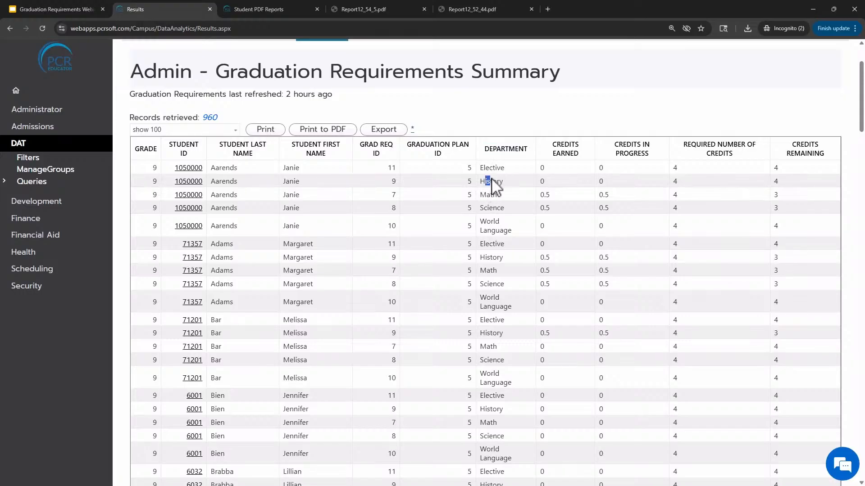
click(435, 227)
scroll(532, 223, up, 2)
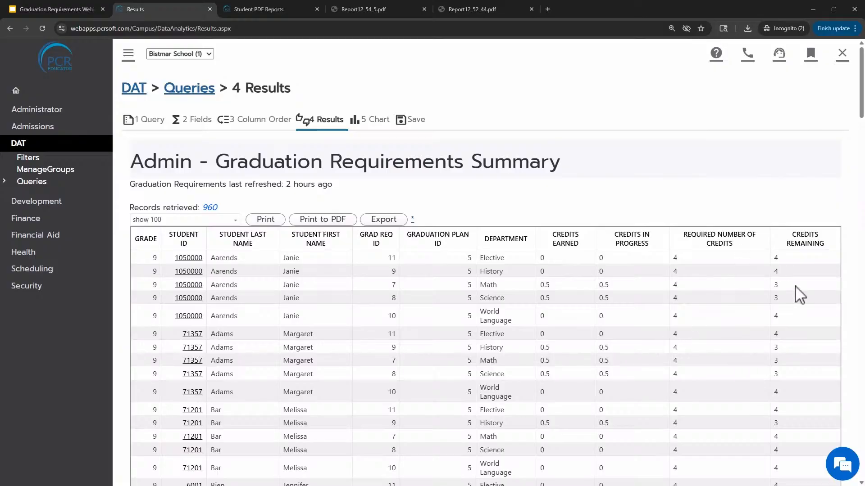
scroll(715, 293, down, 2)
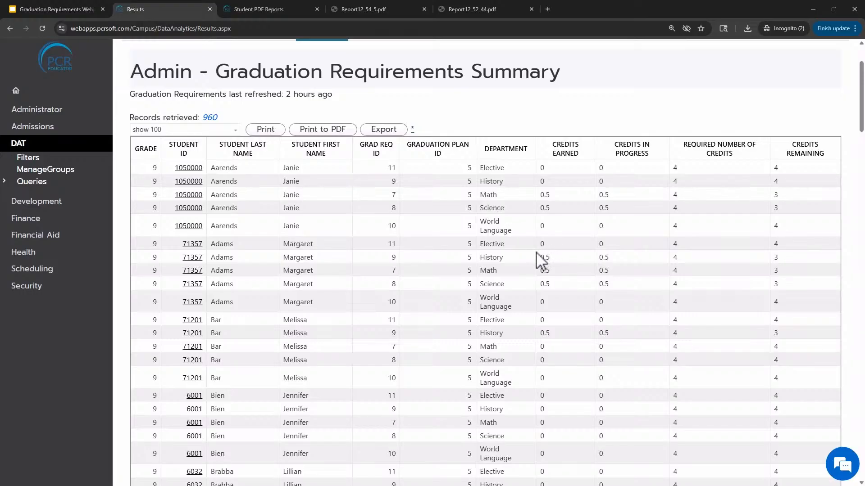
scroll(510, 256, up, 2)
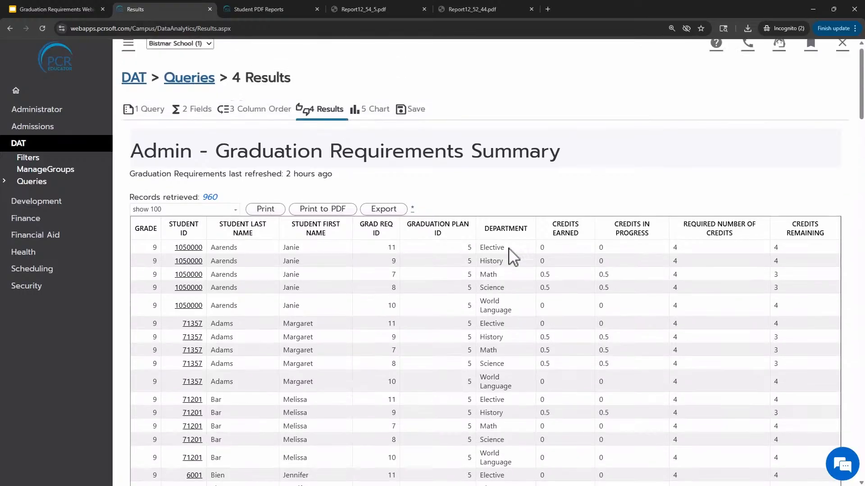
Back in the query definition, add a Student Info condition limiting Grade Level Code to 12
click(156, 128)
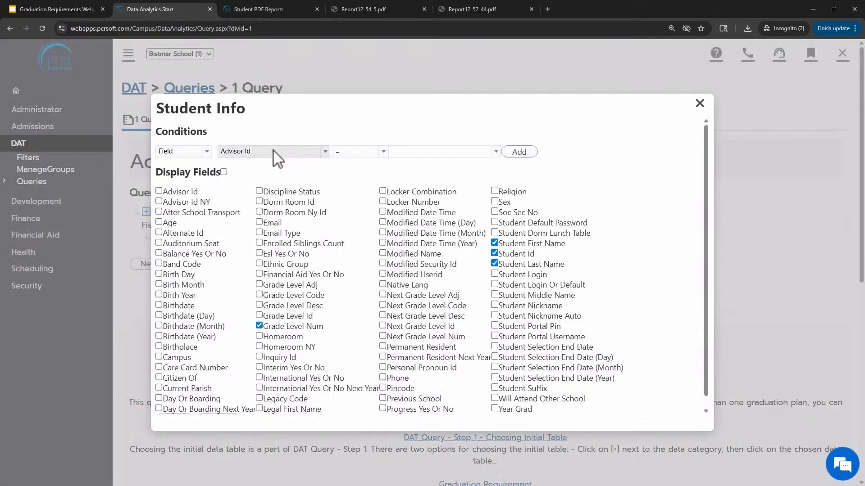
click(274, 153)
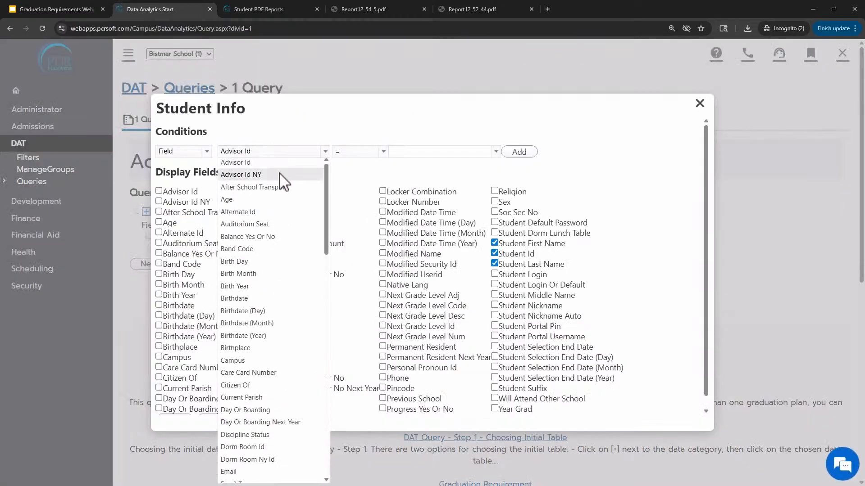
scroll(283, 178, down, 4)
scroll(284, 198, down, 3)
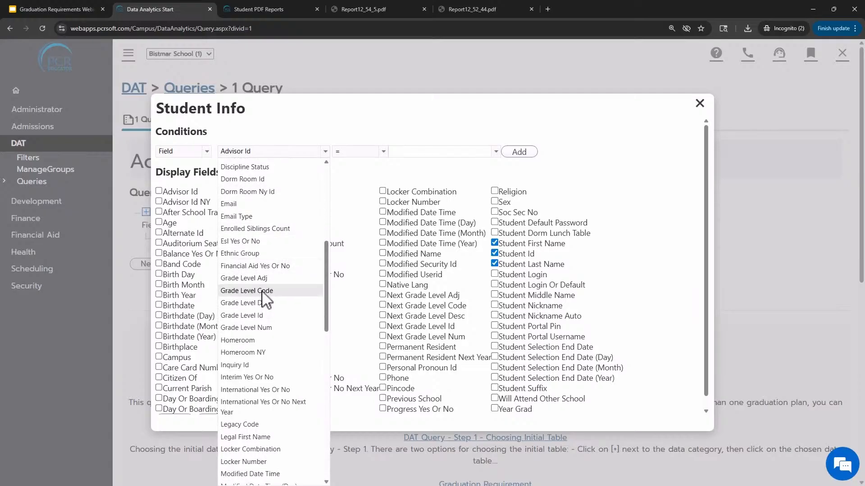
click(260, 291)
click(411, 152)
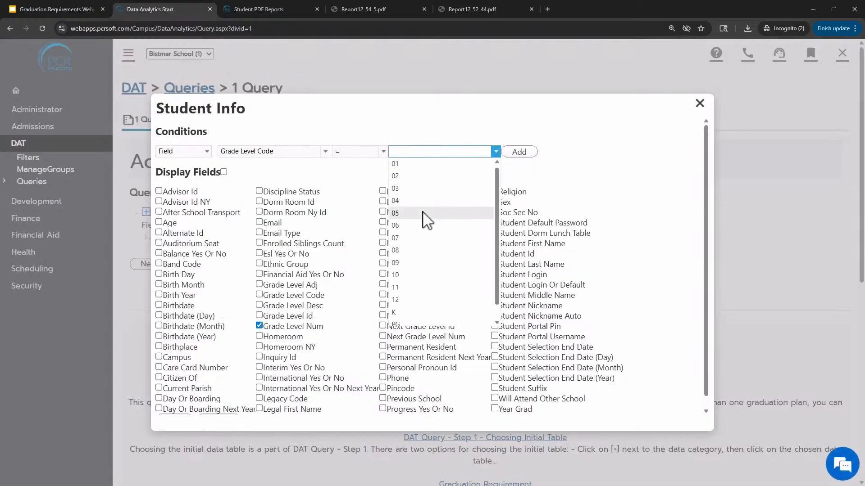
scroll(422, 218, down, 3)
click(412, 286)
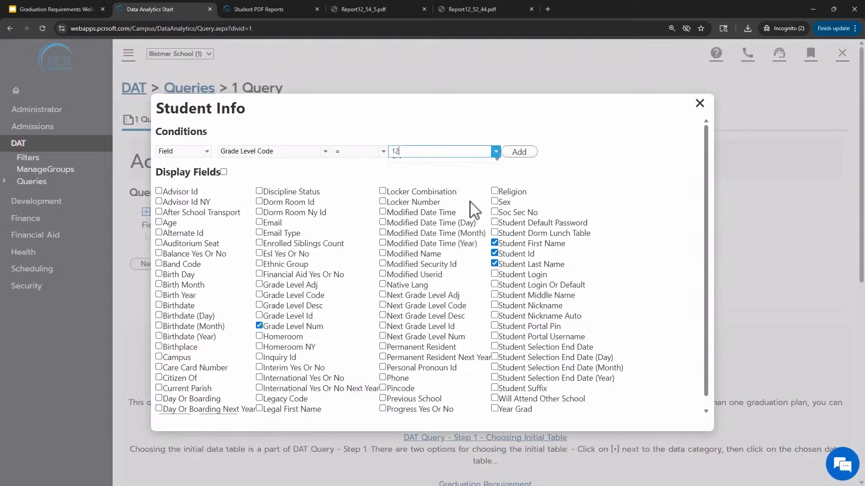
click(519, 151)
scroll(342, 288, down, 3)
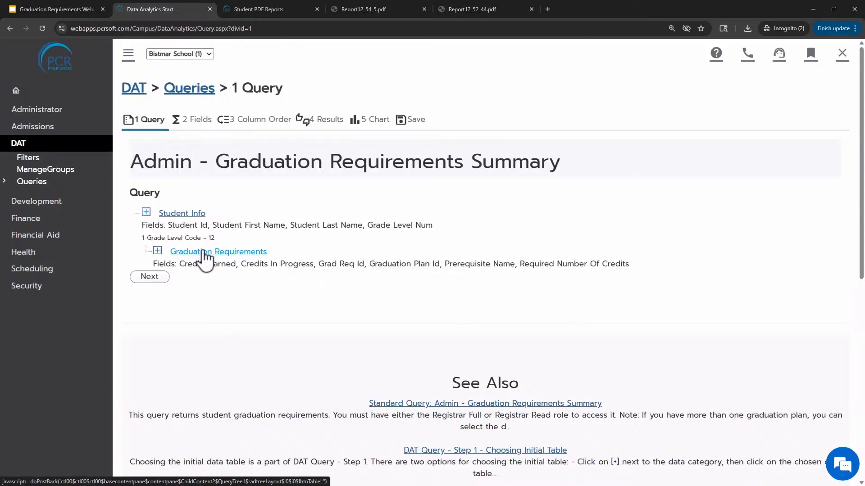
In the Graduation Requirements table, keep the Standard Graduation Plan and add the condition Prerequisite Name = Math
click(204, 252)
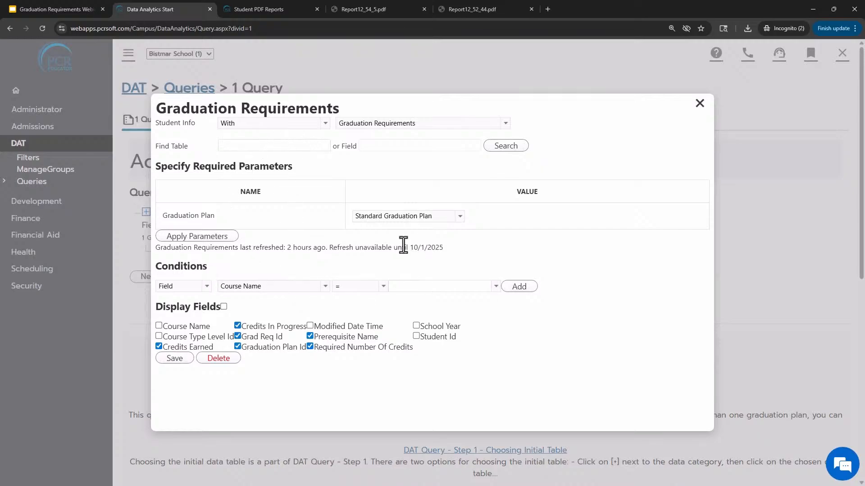
click(458, 218)
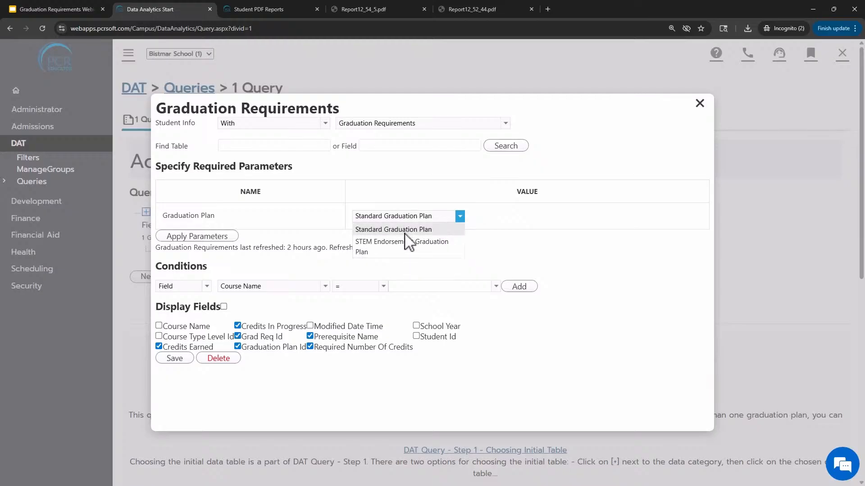
click(495, 244)
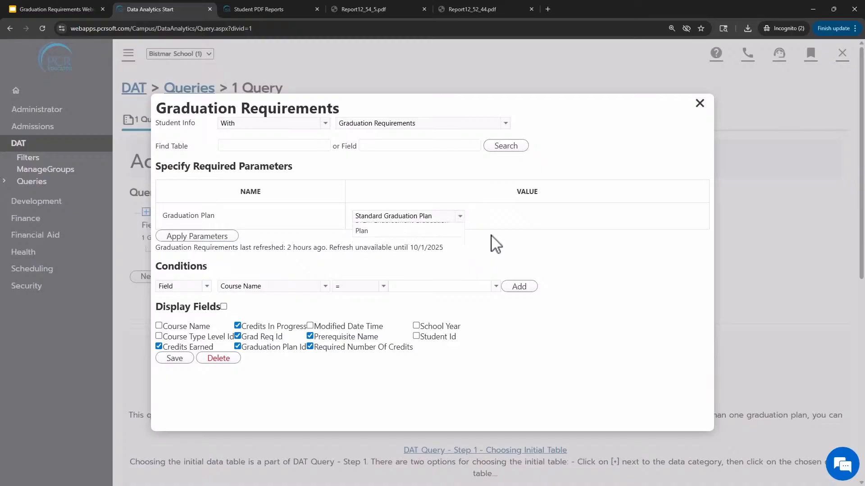
click(381, 217)
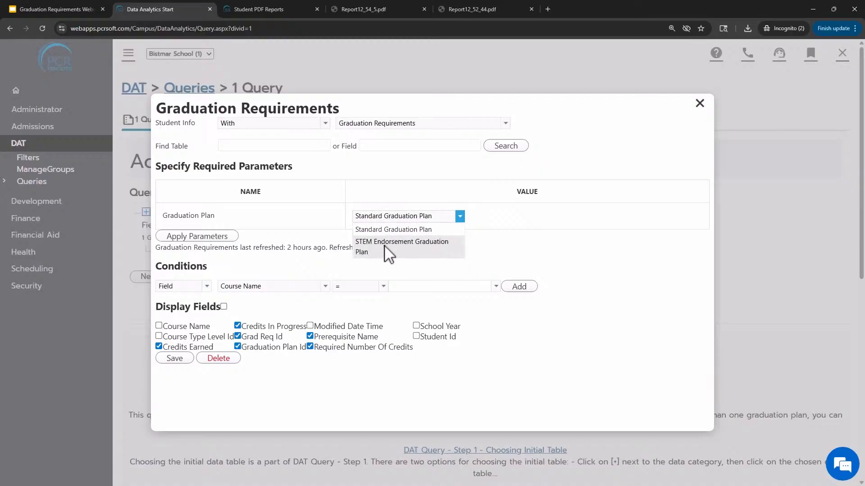
click(499, 249)
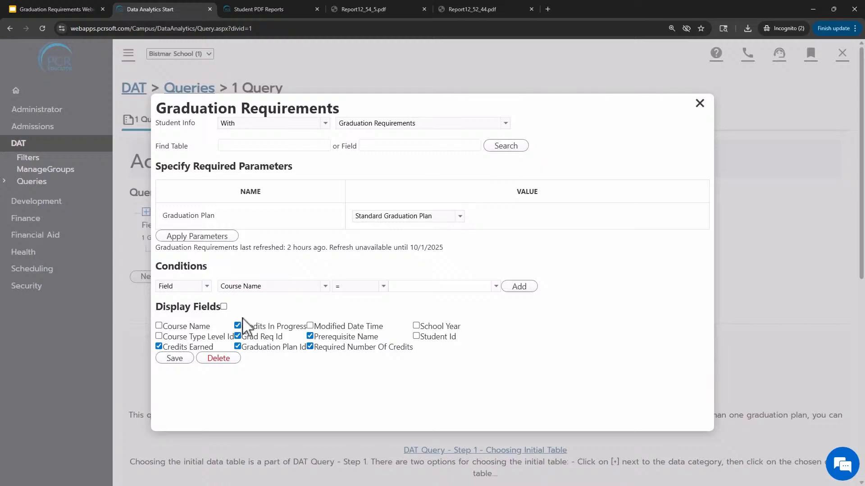
click(277, 291)
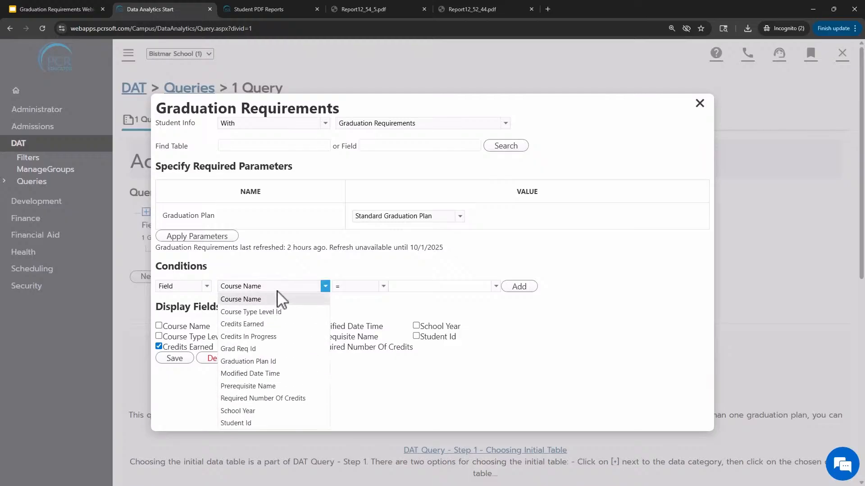
click(260, 387)
click(438, 286)
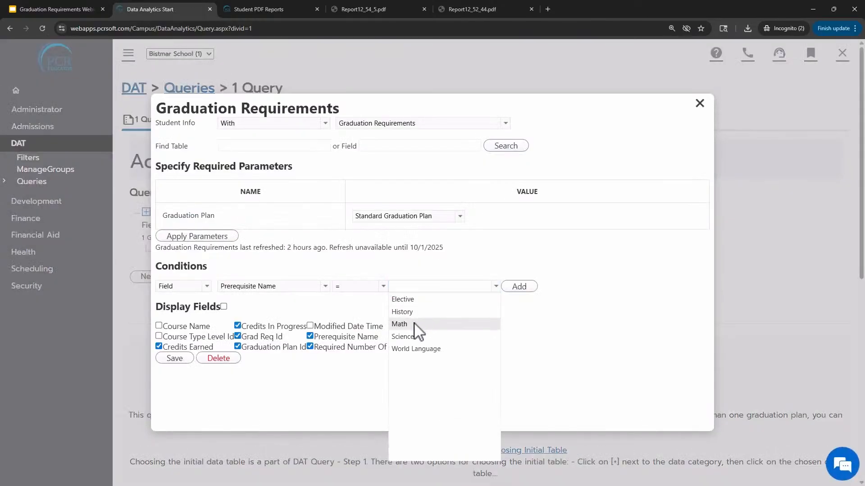
click(414, 325)
click(518, 287)
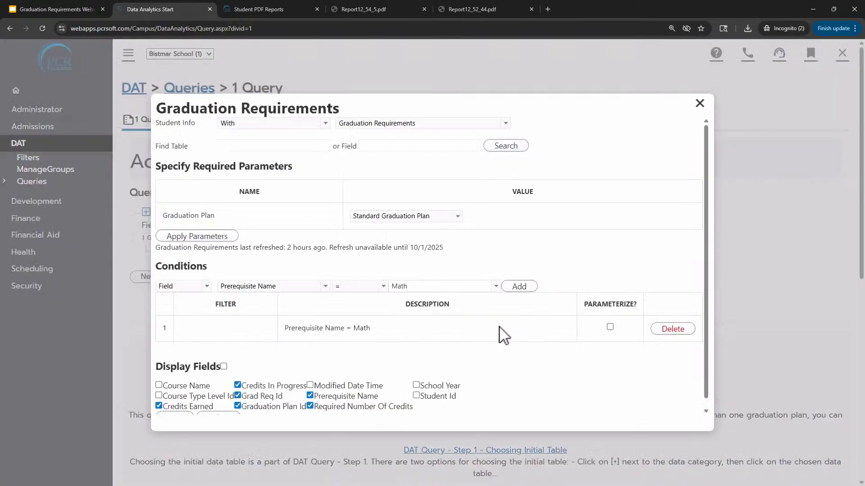
Add a calculated-field condition requiring [Credits__Remaining] >= 2 and save the Graduation Requirements settings
scroll(437, 336, down, 1)
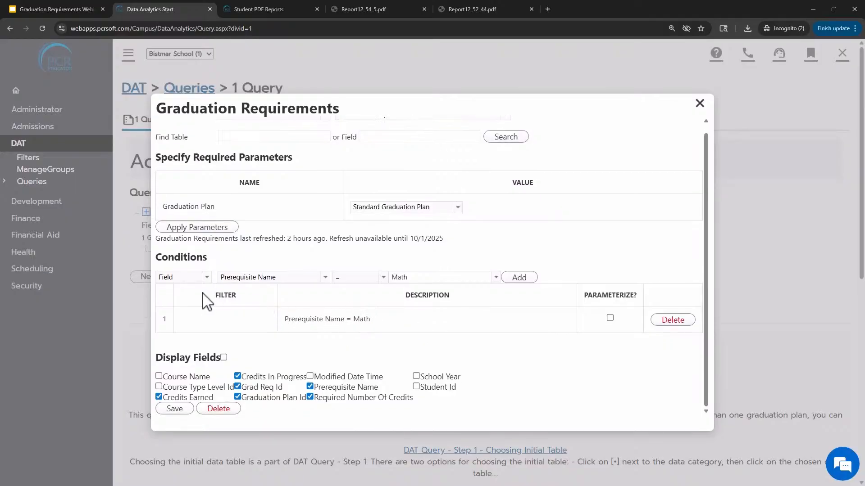
click(186, 278)
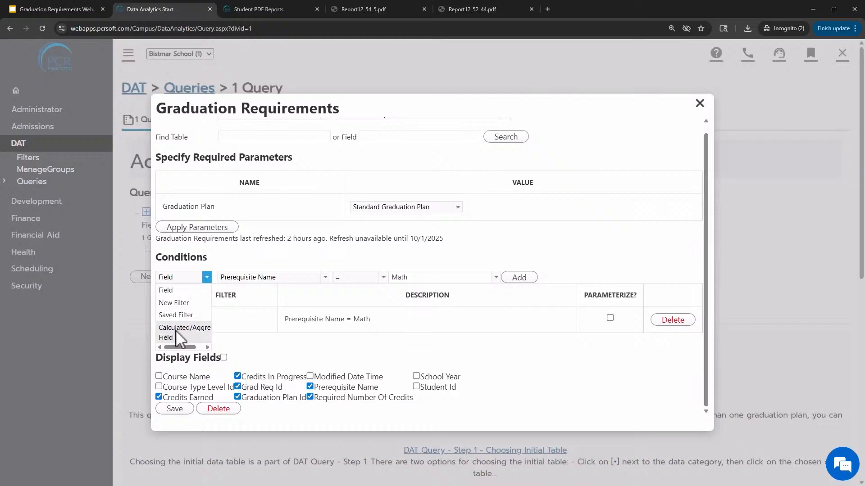
click(175, 330)
click(261, 287)
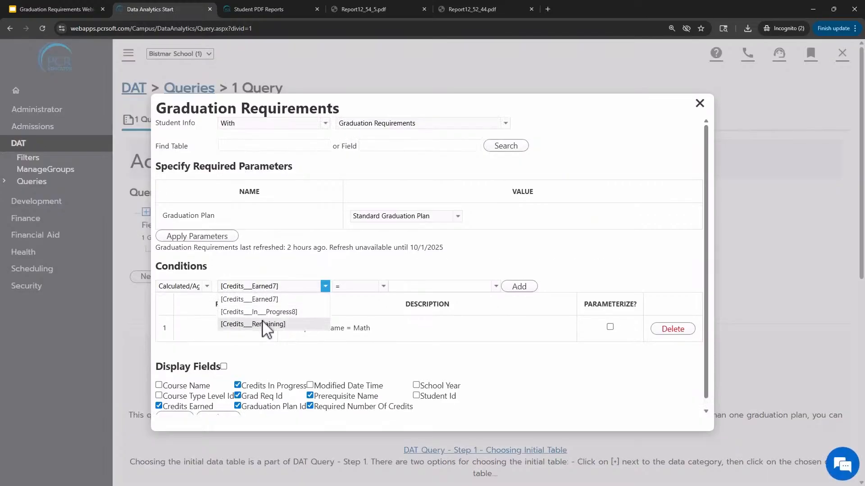
click(252, 325)
click(354, 286)
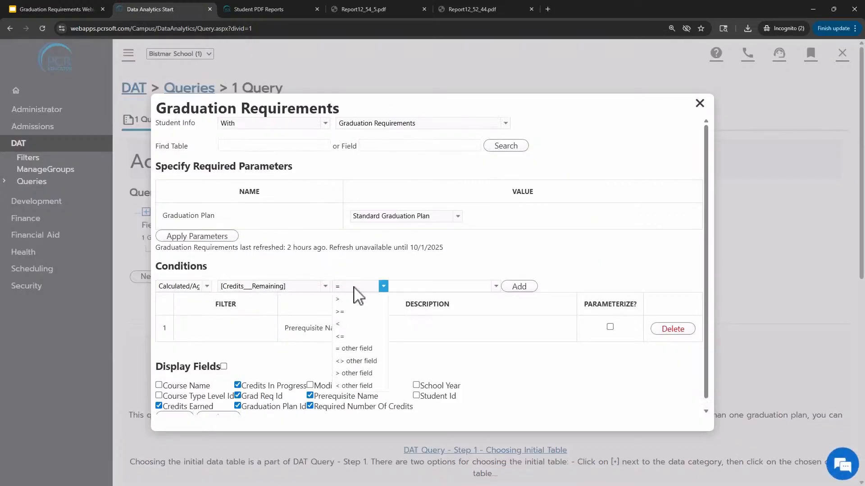
click(343, 325)
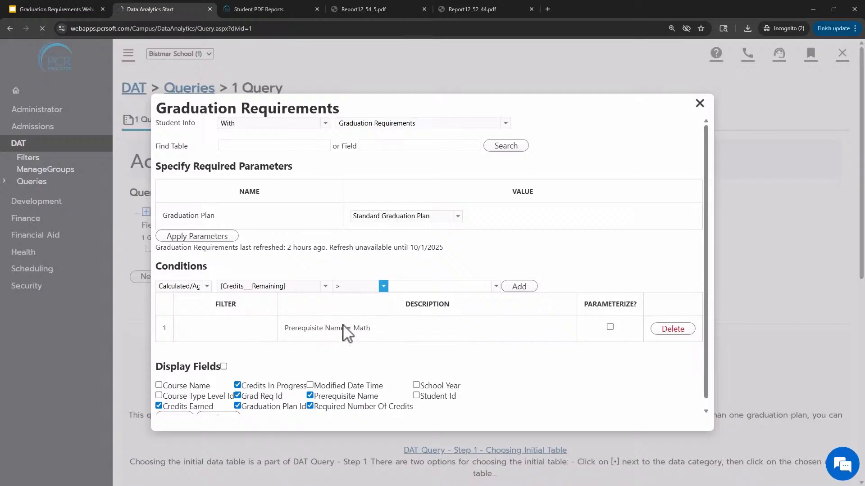
click(367, 289)
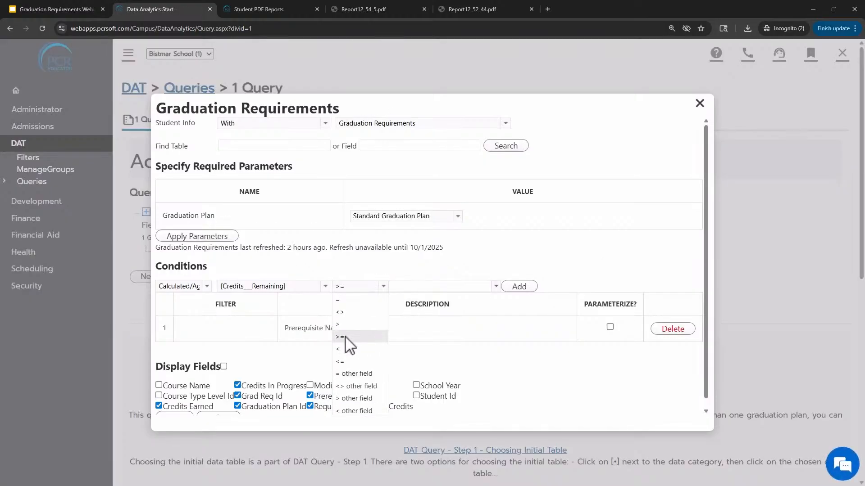
click(345, 337)
click(408, 287)
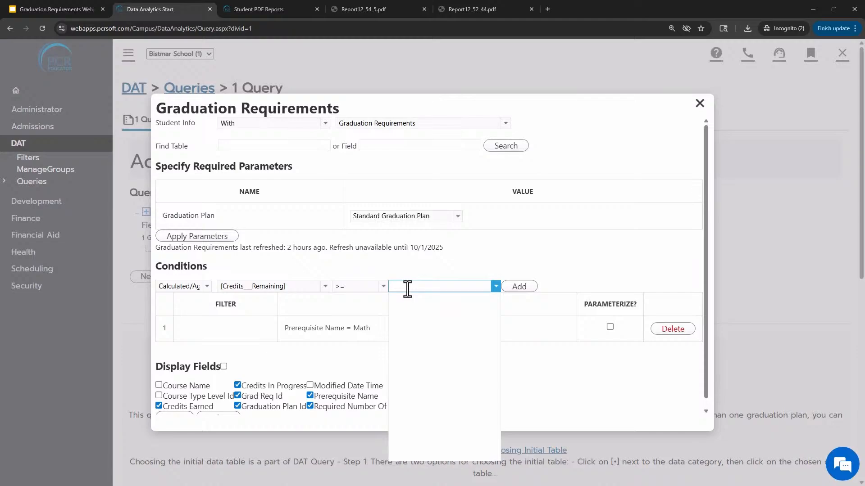
click(518, 287)
scroll(484, 327, down, 2)
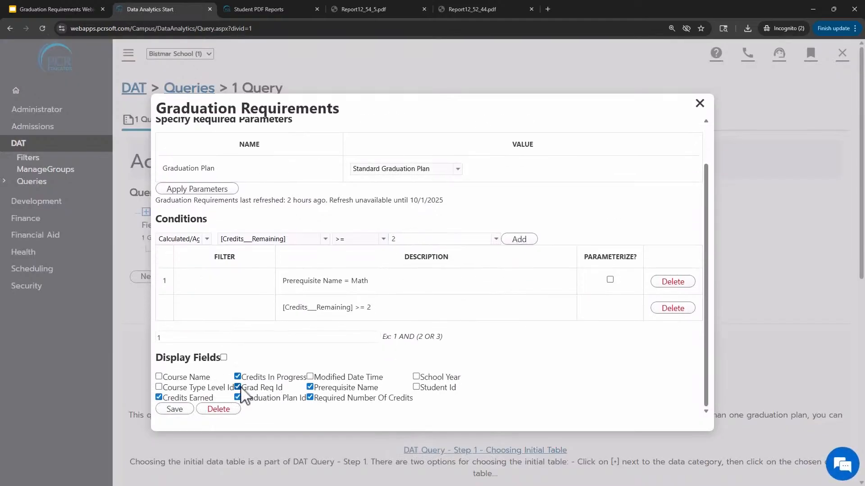
click(174, 410)
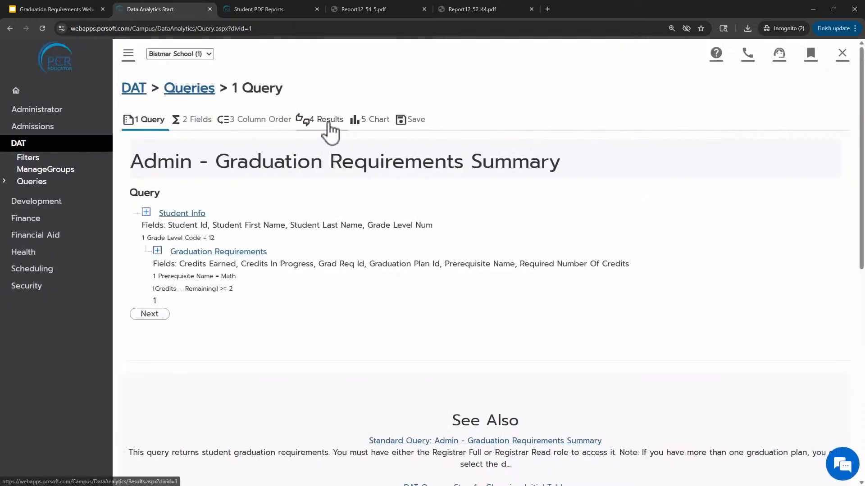
Open the query results and review the filtered grade 12 Math rows, including credits earned, in progress and remaining
click(325, 122)
scroll(273, 300, down, 1)
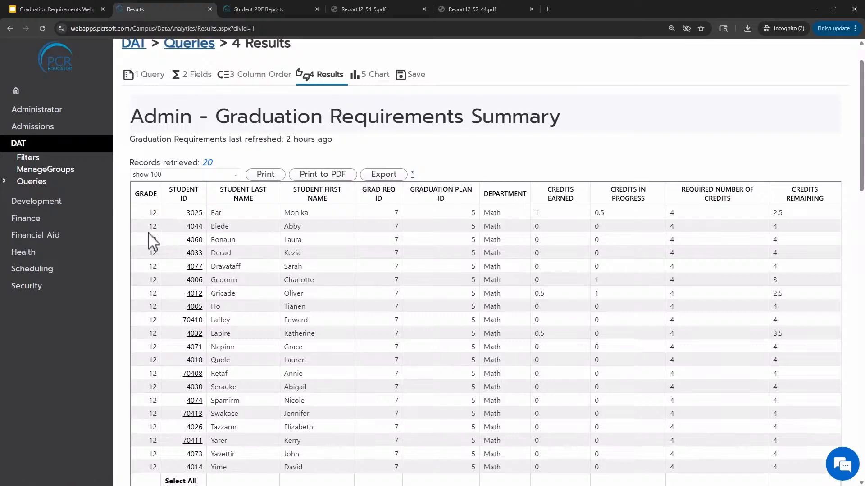
drag(149, 239, 153, 240)
drag(484, 214, 503, 215)
scroll(518, 250, down, 1)
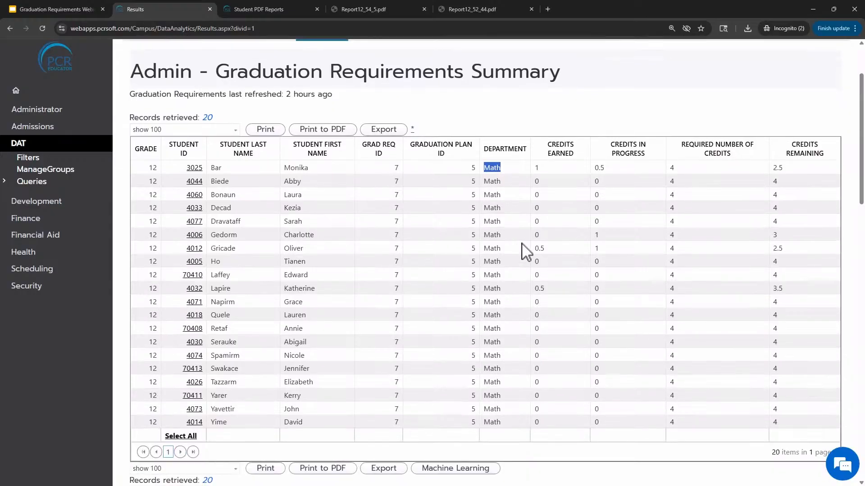
scroll(564, 231, down, 1)
scroll(494, 255, up, 2)
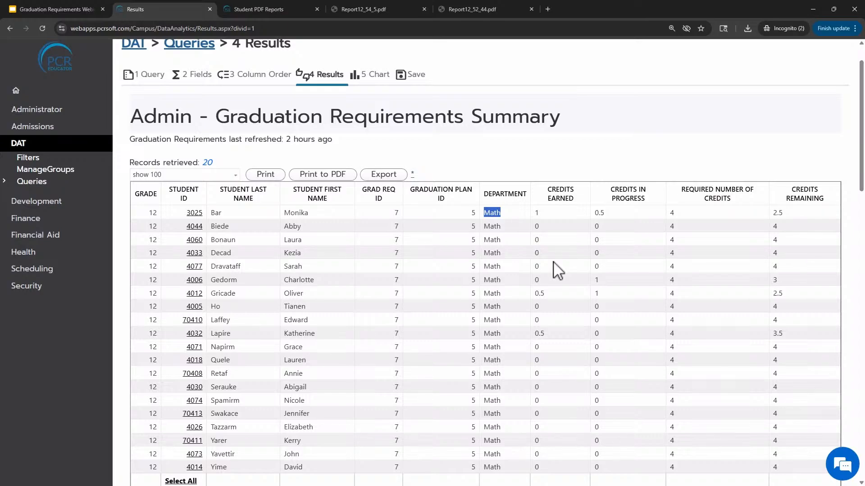
scroll(559, 270, down, 2)
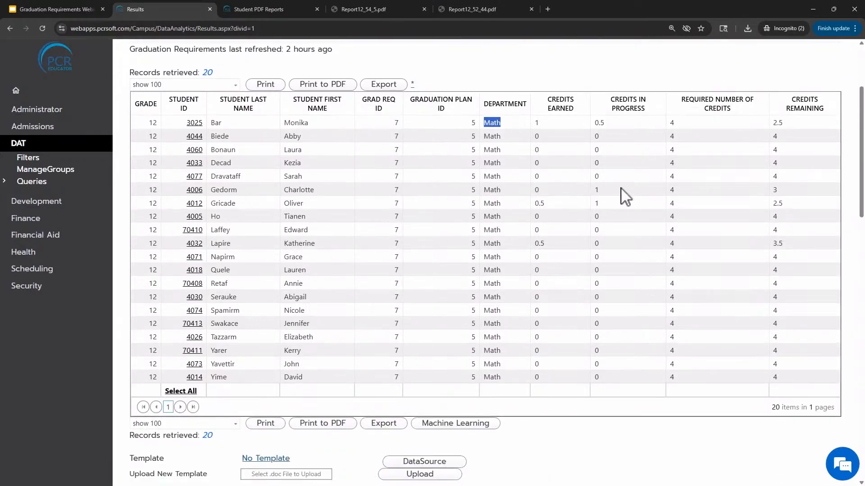
click(693, 164)
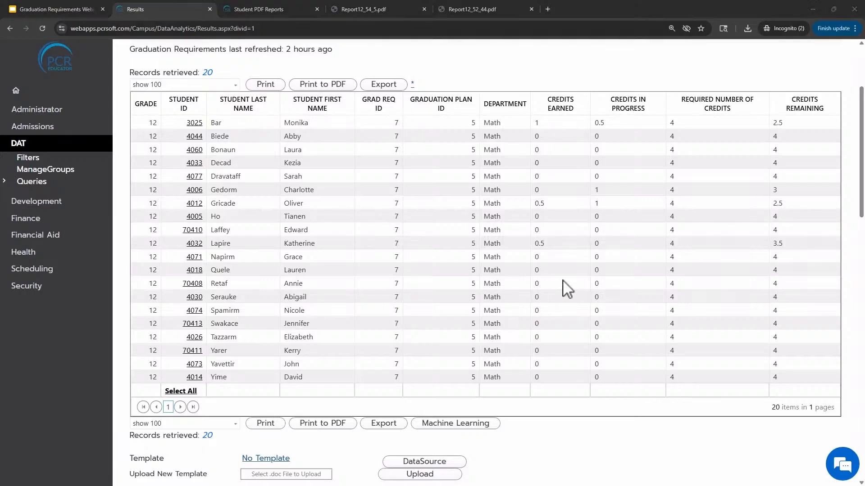
scroll(564, 288, up, 3)
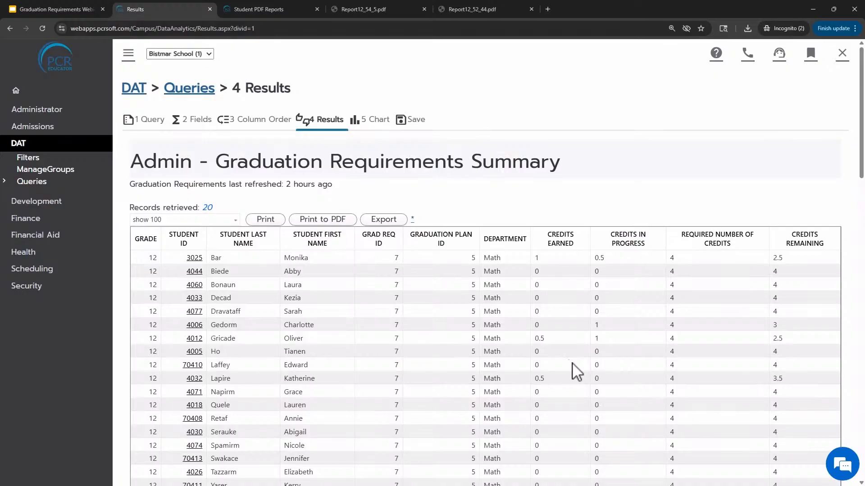
Return to the DAT Queries list, filter it to PCR (Imported), and search for graduation
click(19, 144)
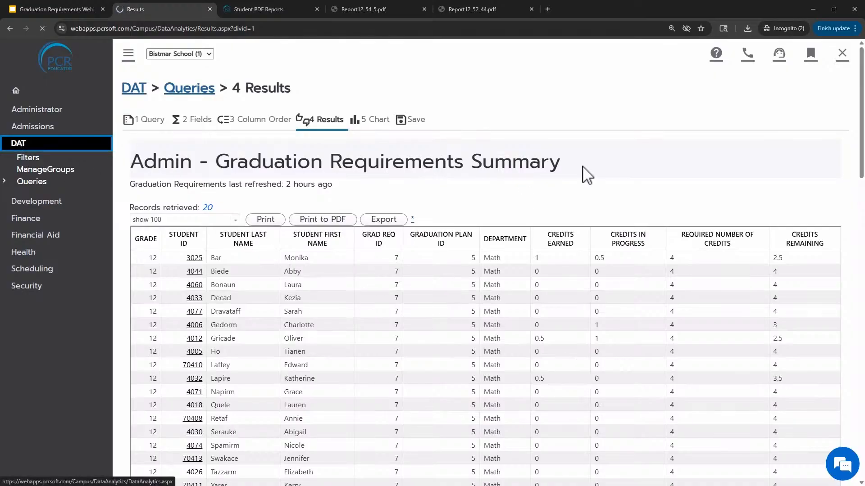
click(206, 146)
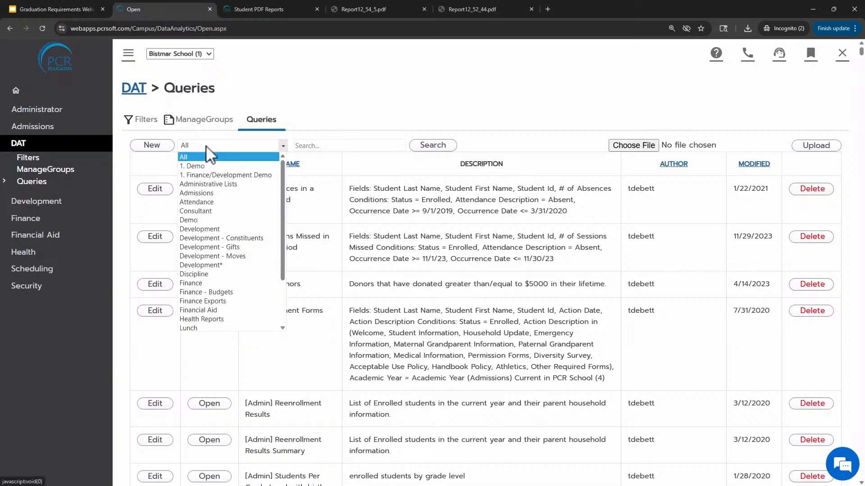
scroll(225, 189, down, 3)
click(225, 282)
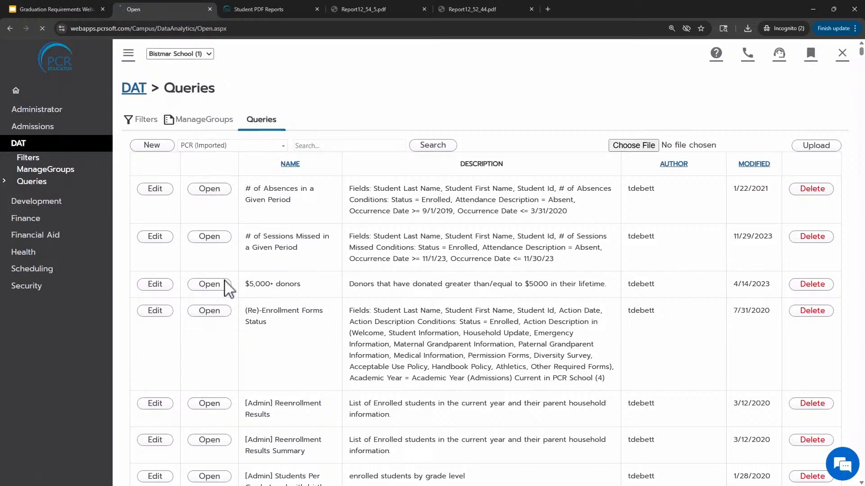
click(339, 145)
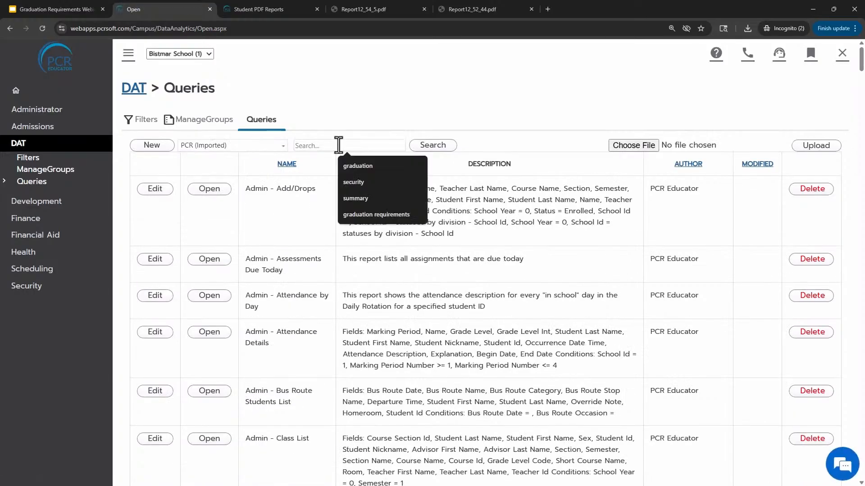
text(graduated)
key(Return)
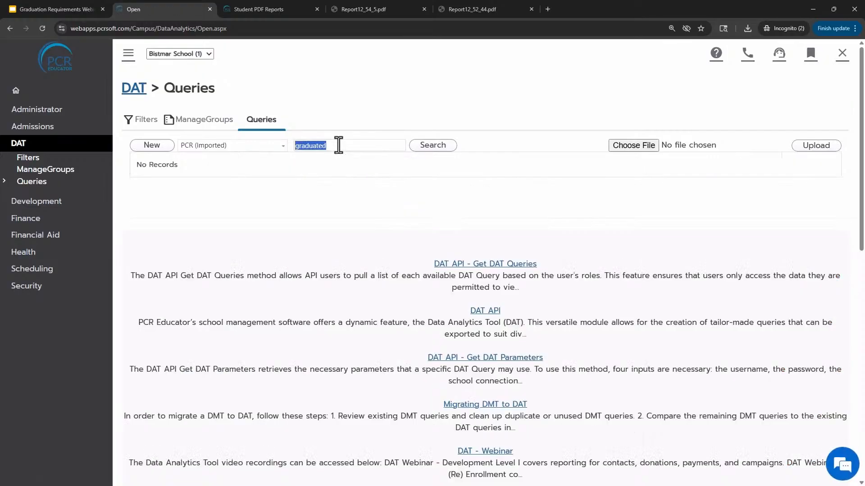
text(graduation)
key(Return)
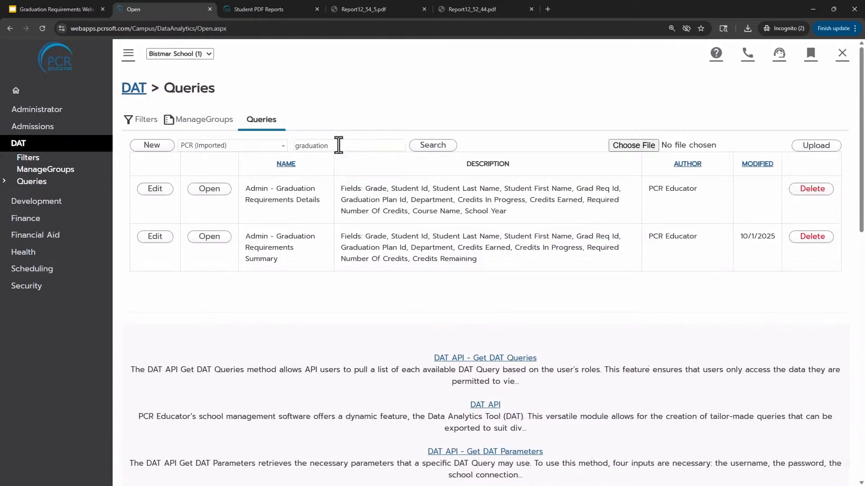
Open the Admin - Graduation Requirements Details query and review its results
drag(255, 193, 321, 202)
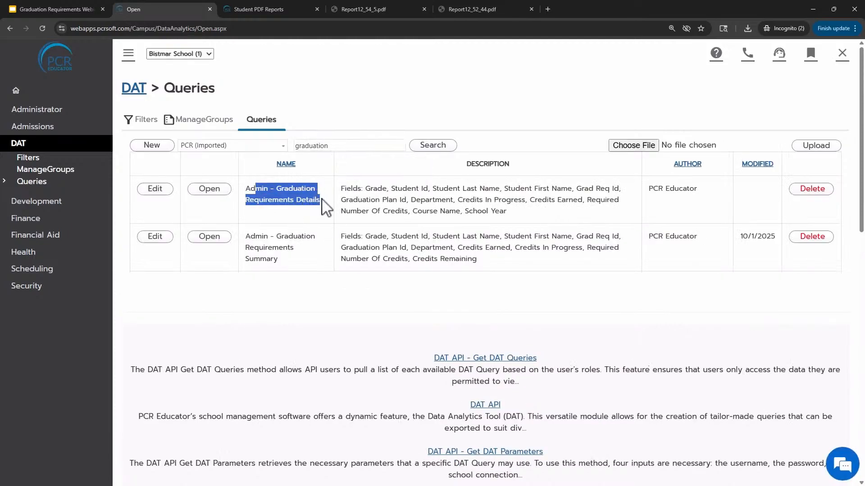
click(209, 190)
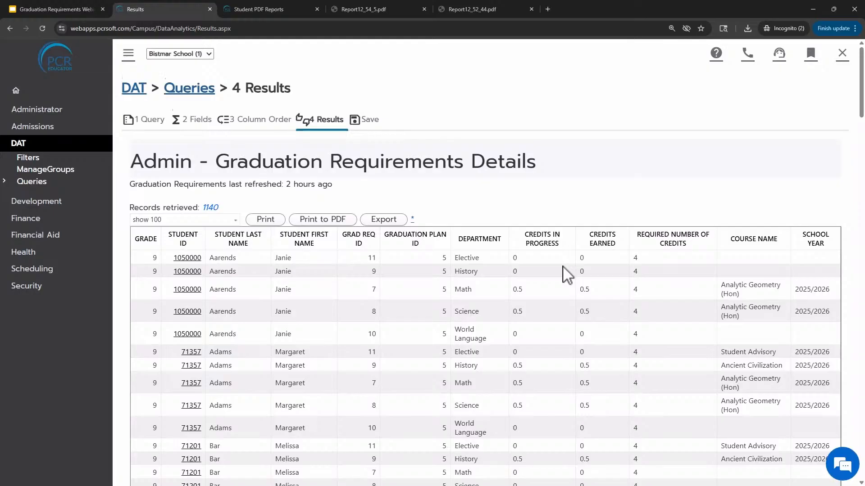
scroll(563, 267, down, 2)
scroll(562, 266, up, 2)
scroll(353, 322, down, 1)
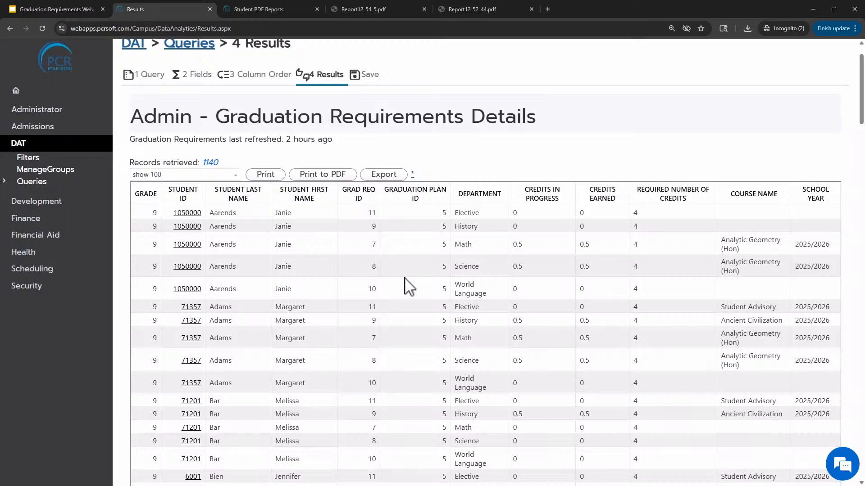
In the query's Student Info table, add a Student Id equals condition for one student, then show the results
click(161, 80)
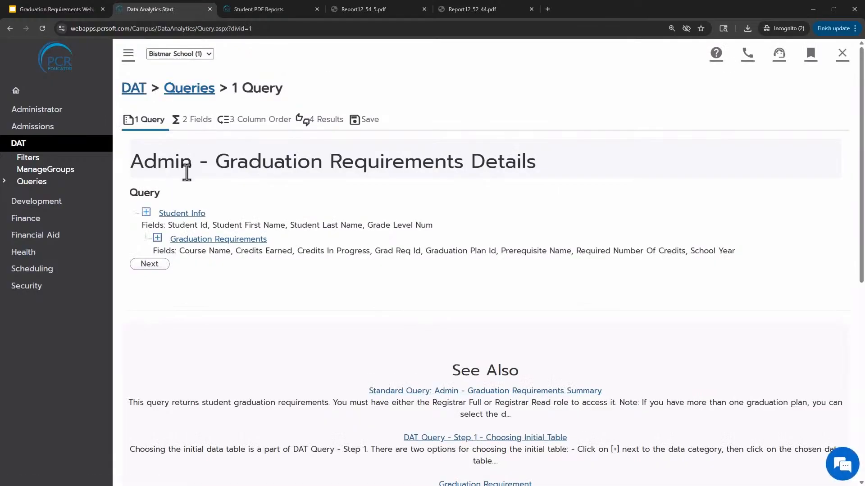
click(189, 214)
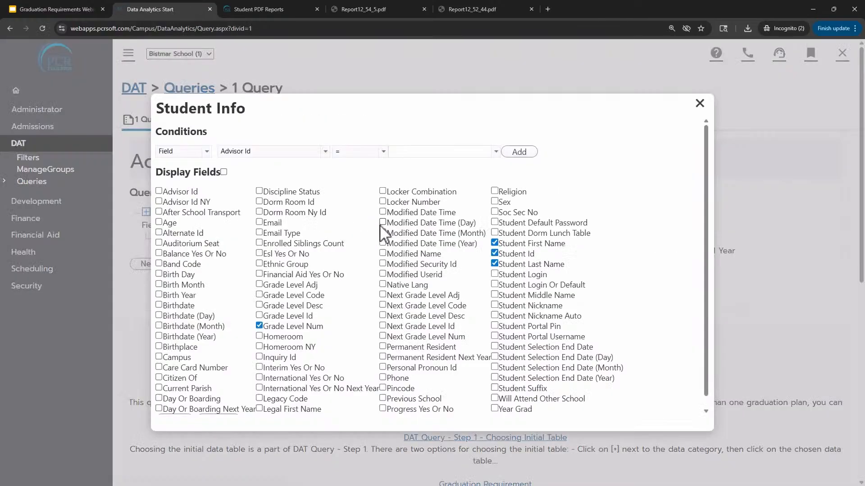
click(270, 151)
scroll(276, 227, down, 15)
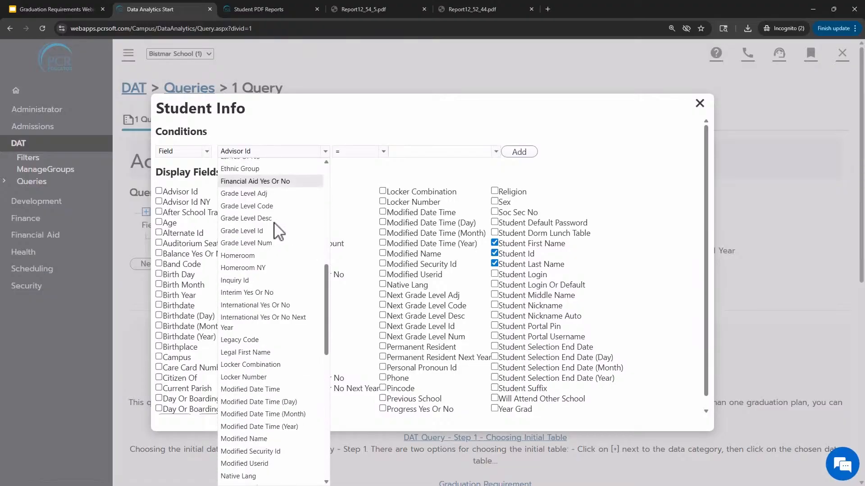
click(255, 276)
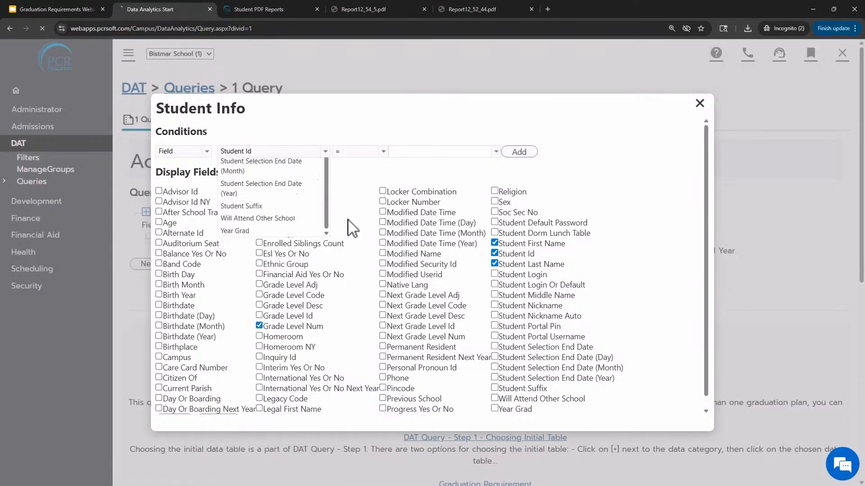
click(431, 152)
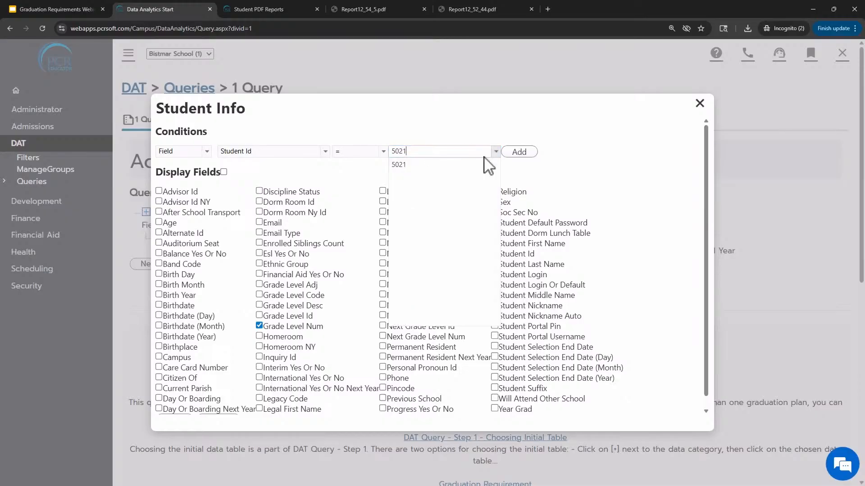
click(516, 152)
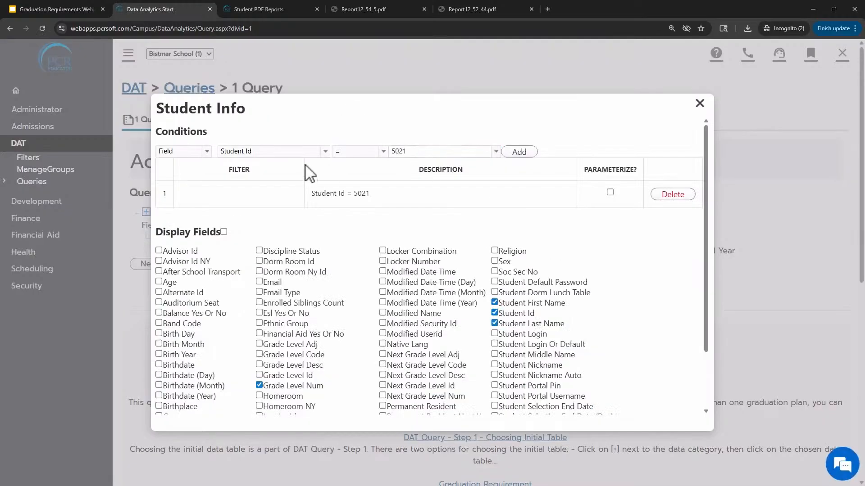
click(299, 153)
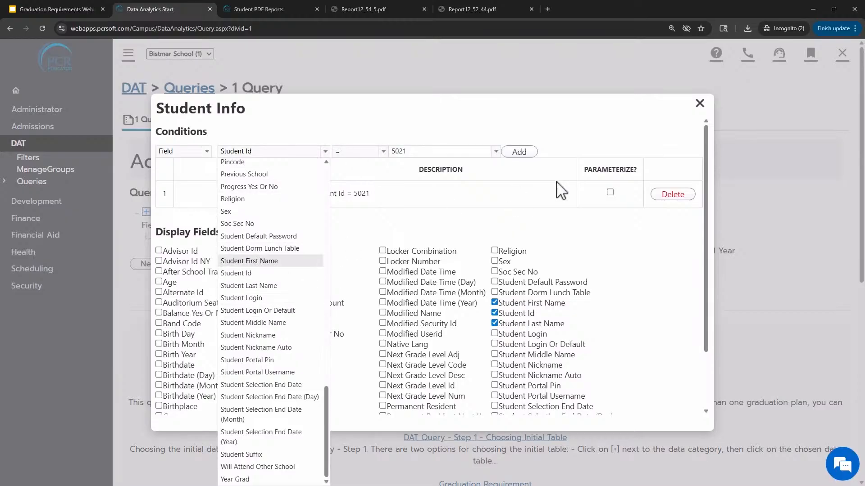
click(604, 233)
drag(332, 197, 387, 208)
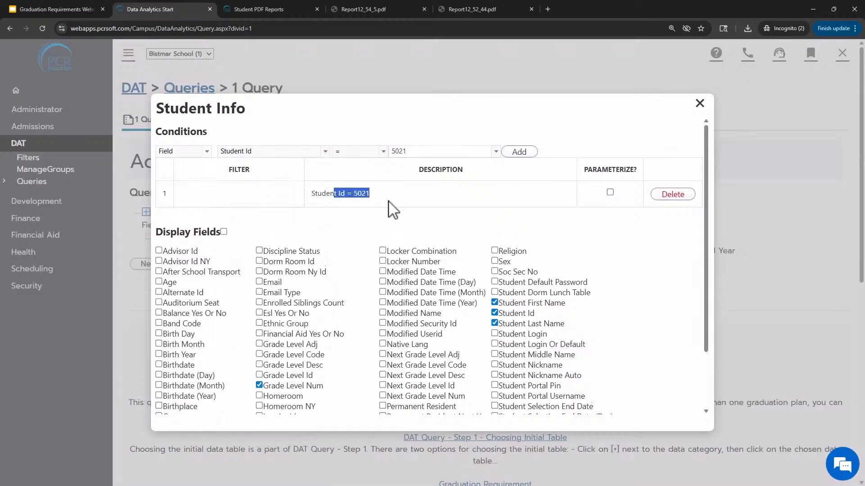
scroll(367, 248, down, 2)
click(175, 409)
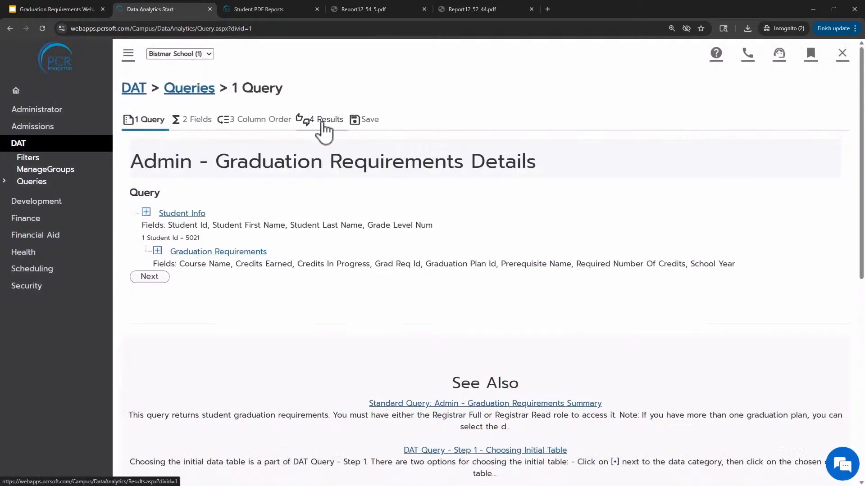
click(324, 130)
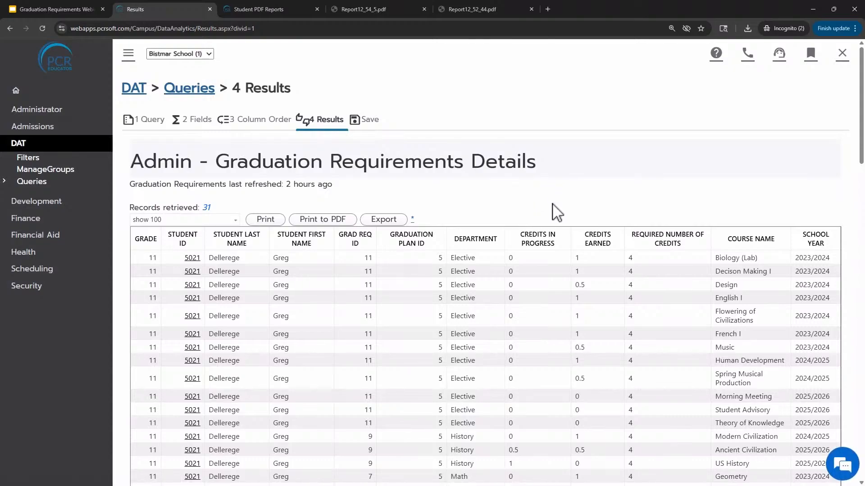
Review the single student's requirement rows by department, including credits in progress, earned and required
scroll(557, 209, down, 2)
scroll(557, 217, down, 2)
scroll(558, 217, up, 1)
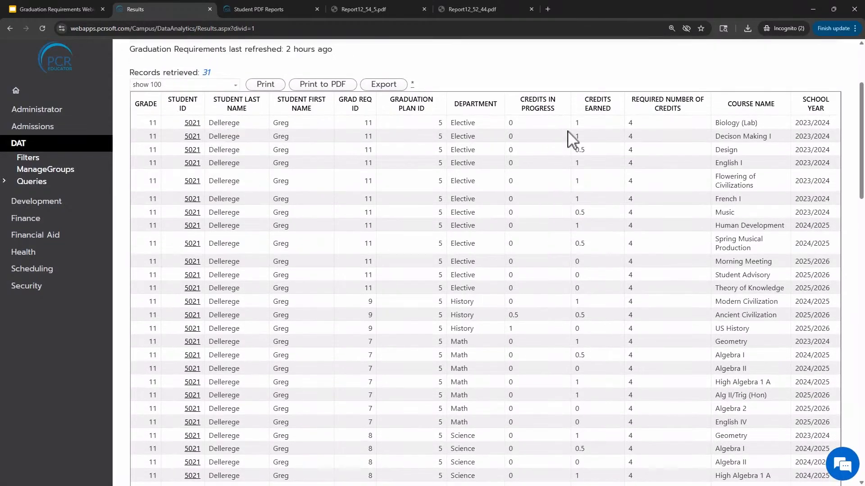
scroll(739, 132, down, 6)
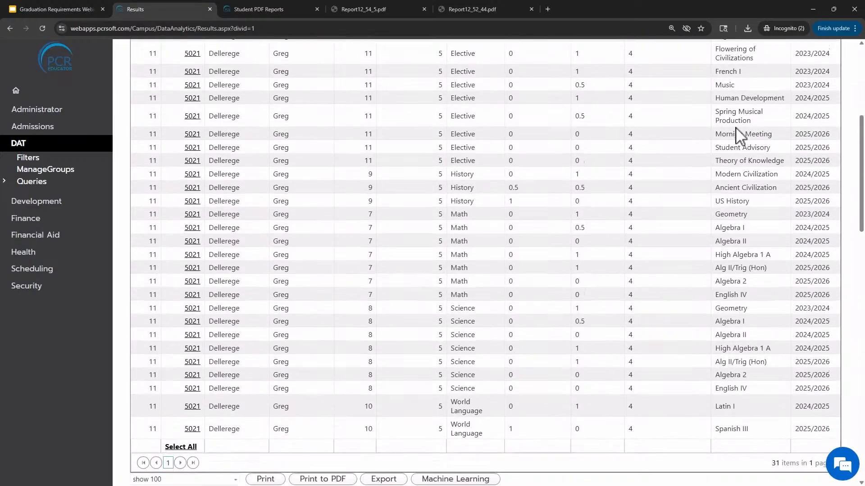
scroll(739, 133, up, 8)
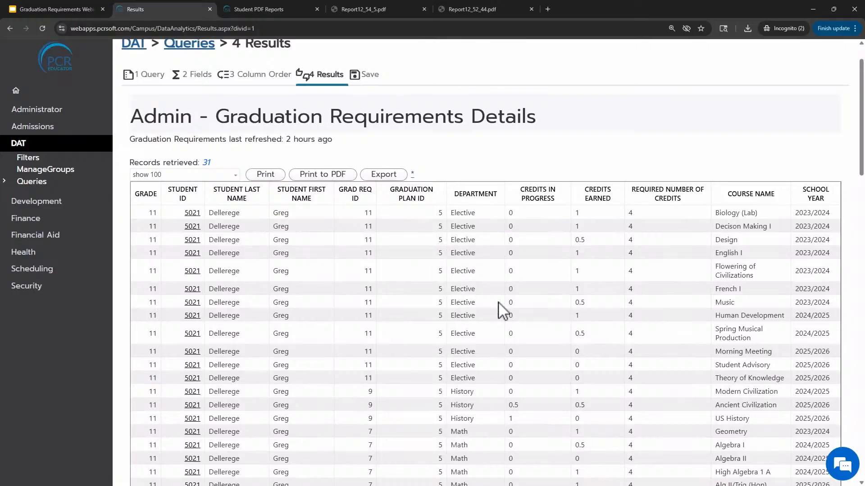
scroll(473, 332, down, 3)
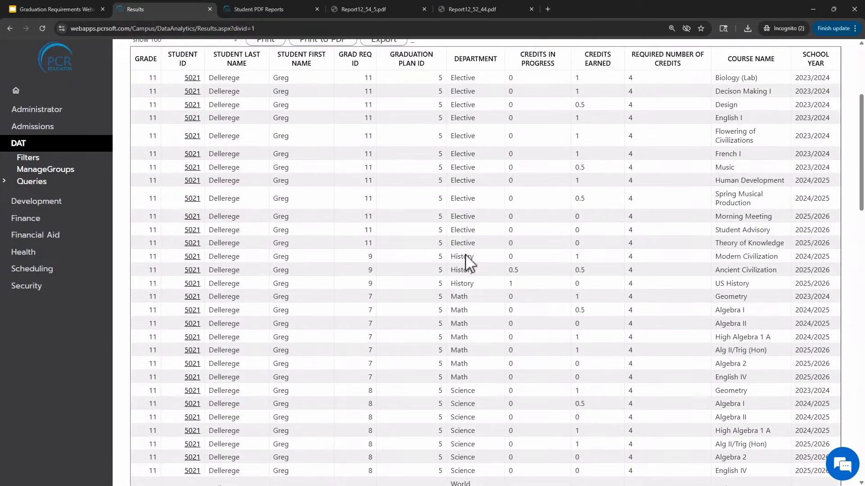
scroll(469, 262, down, 3)
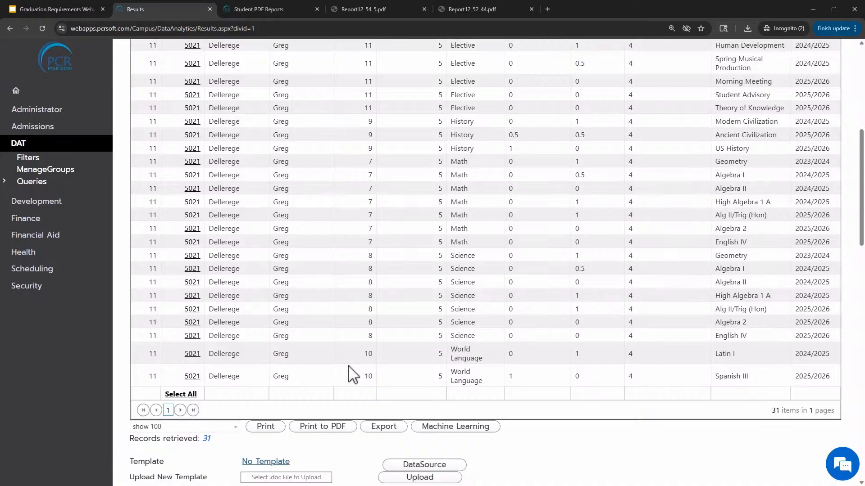
scroll(525, 295, up, 1)
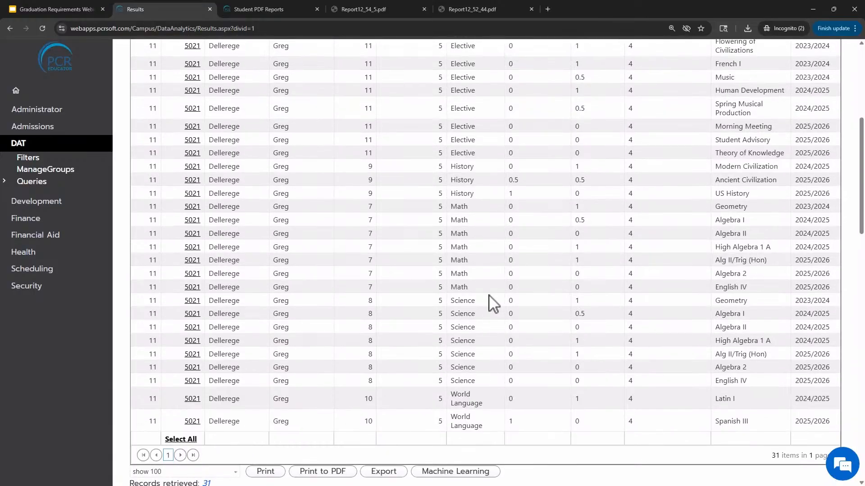
scroll(491, 299, up, 4)
scroll(458, 167, down, 2)
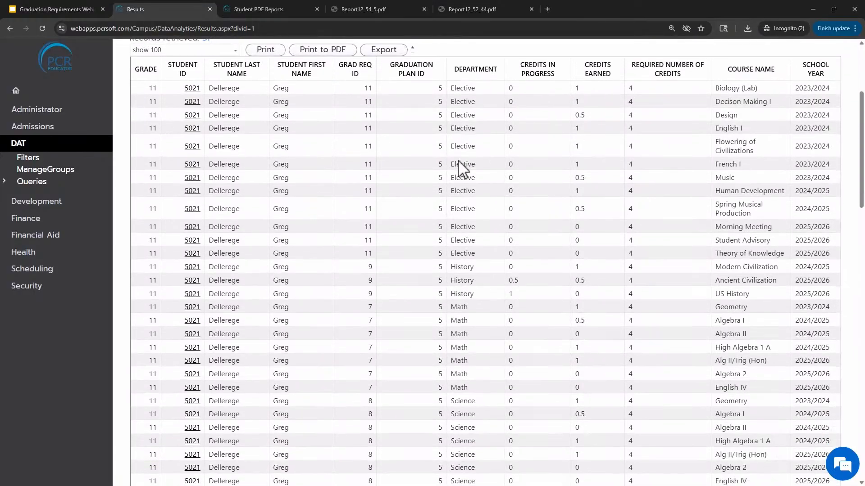
scroll(461, 167, down, 3)
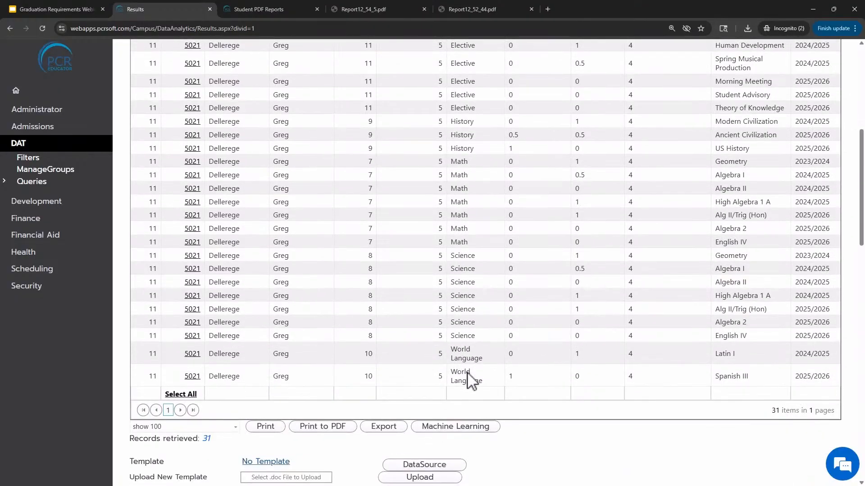
scroll(469, 328, up, 3)
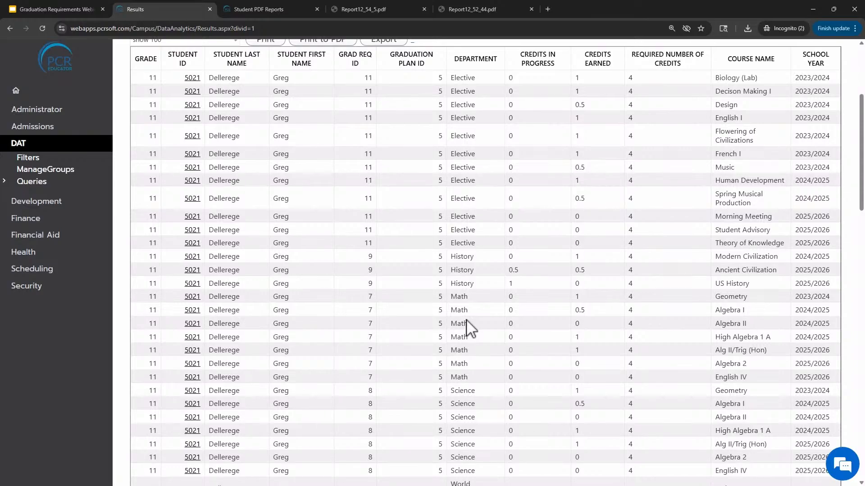
scroll(470, 328, up, 4)
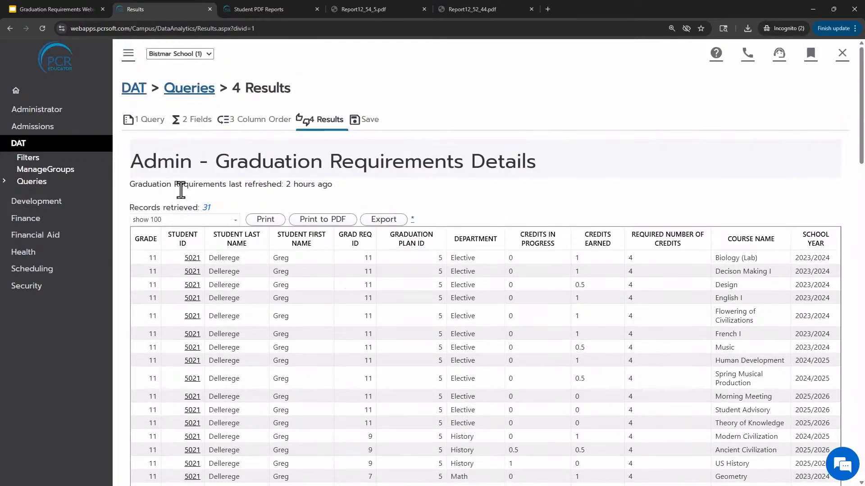
drag(181, 190, 332, 193)
click(364, 199)
scroll(577, 319, down, 3)
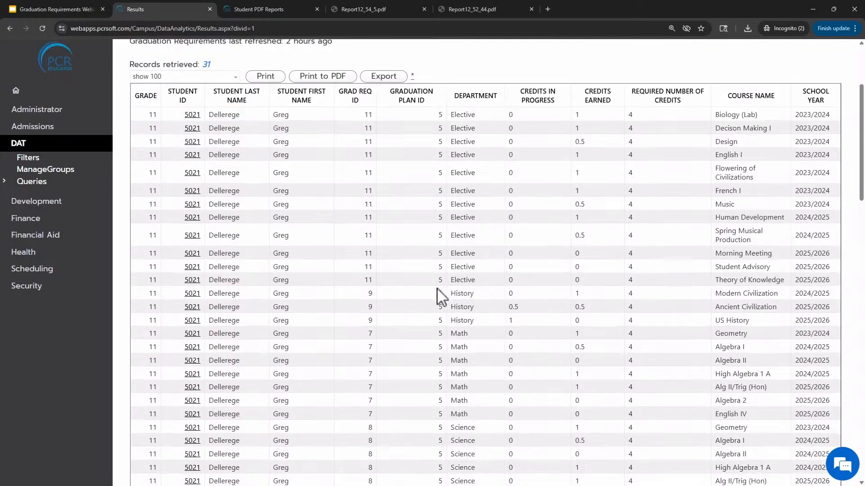
scroll(437, 289, down, 1)
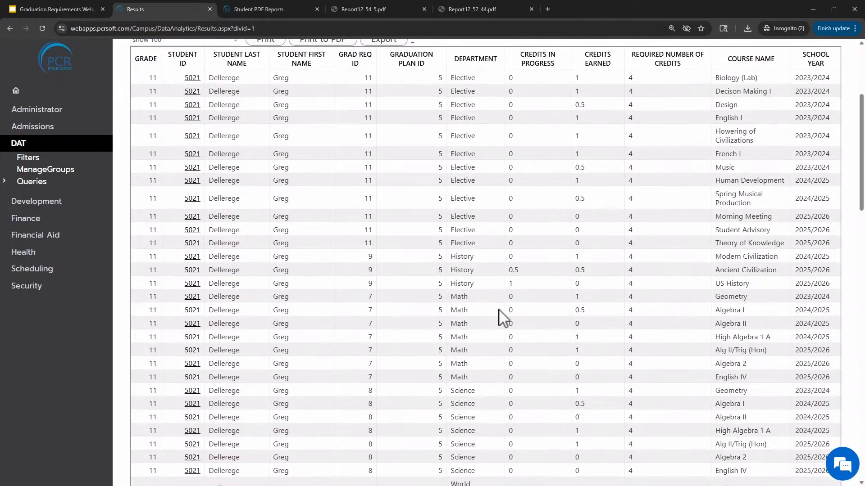
scroll(421, 271, up, 2)
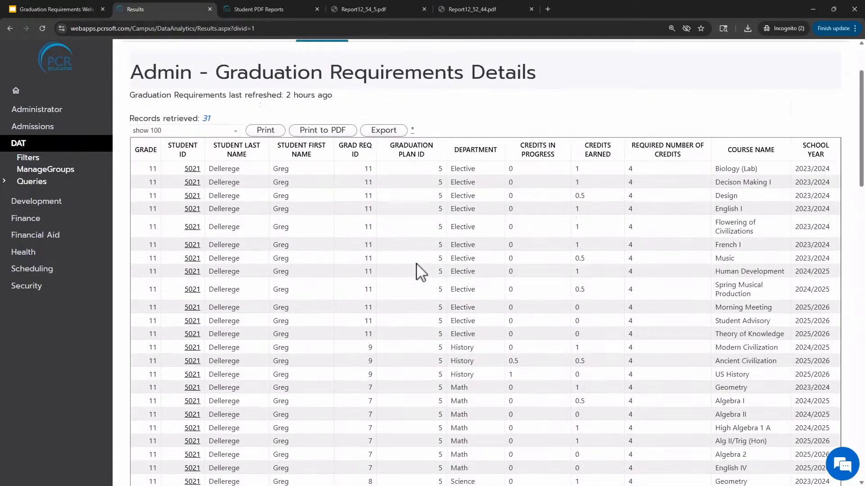
scroll(421, 272, up, 1)
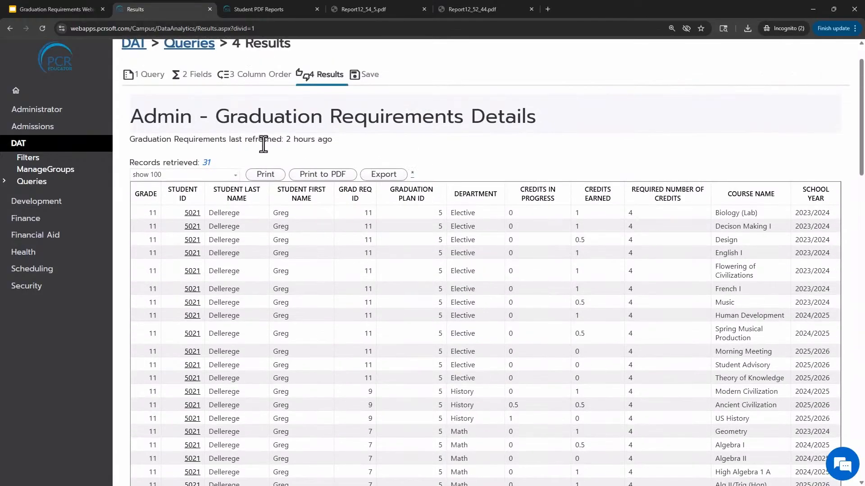
scroll(509, 291, down, 2)
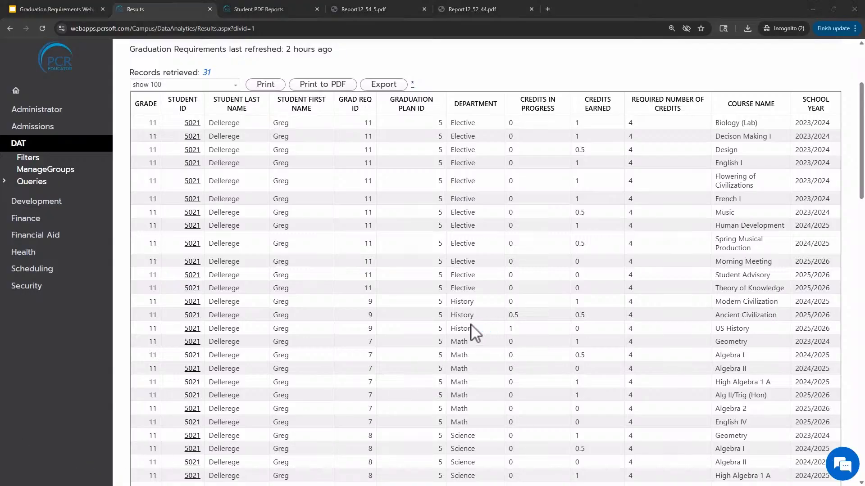
scroll(471, 331, up, 2)
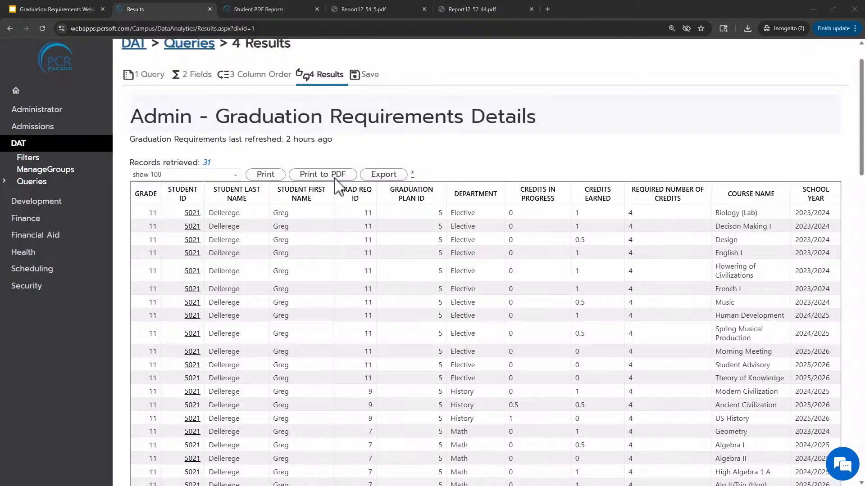
Switch to the Graduation Requirements Webinar presentation in Google Slides and run the slideshow to the closing slide
click(42, 9)
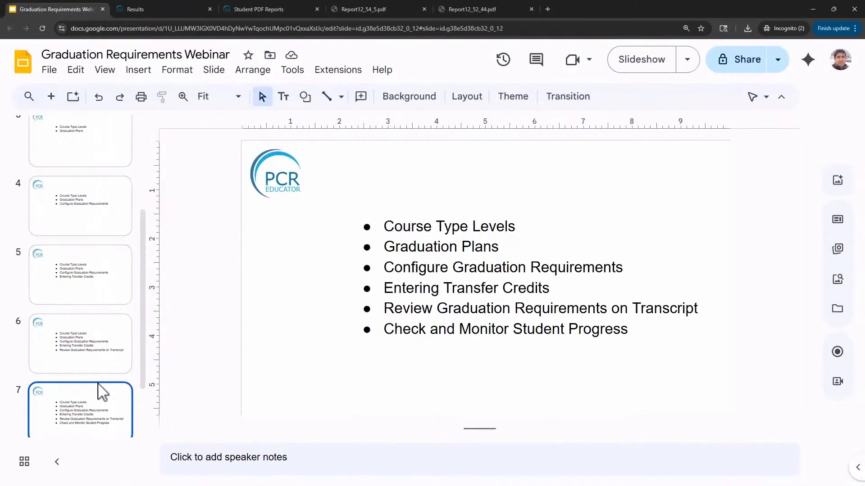
click(105, 70)
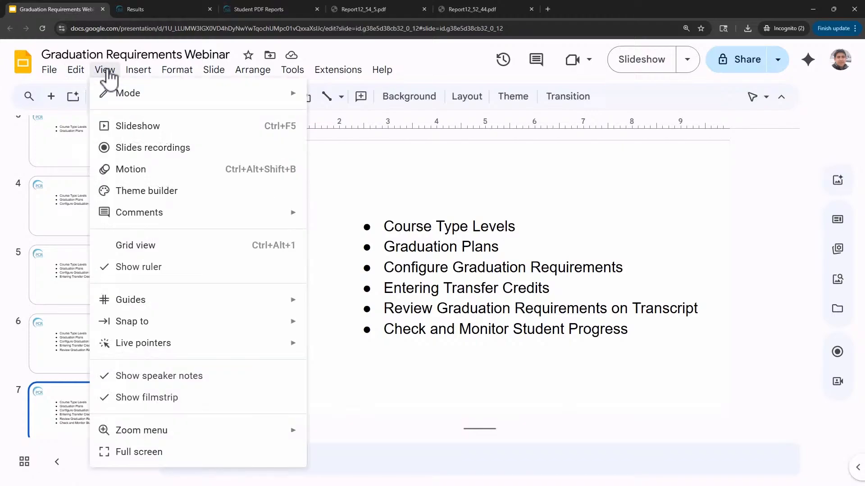
click(151, 126)
click(458, 275)
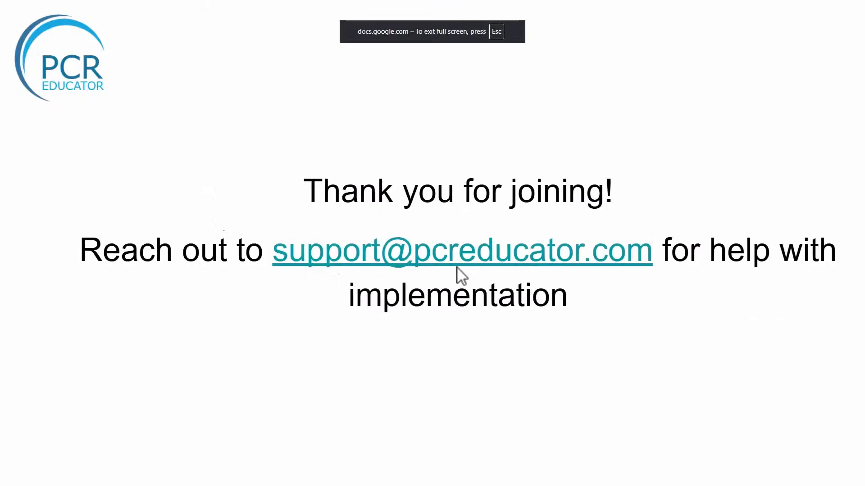